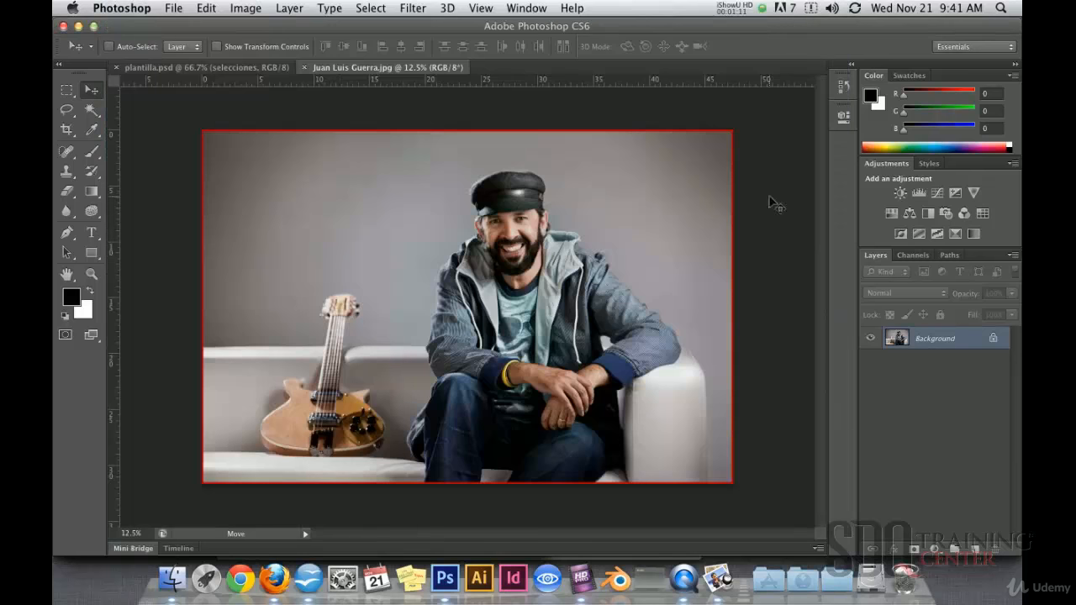
{"action": "left_click", "coordinate": [530, 235], "text": "super"}
{"action": "left_click_drag", "start_coordinate": [482, 254], "coordinate": [492, 252]}
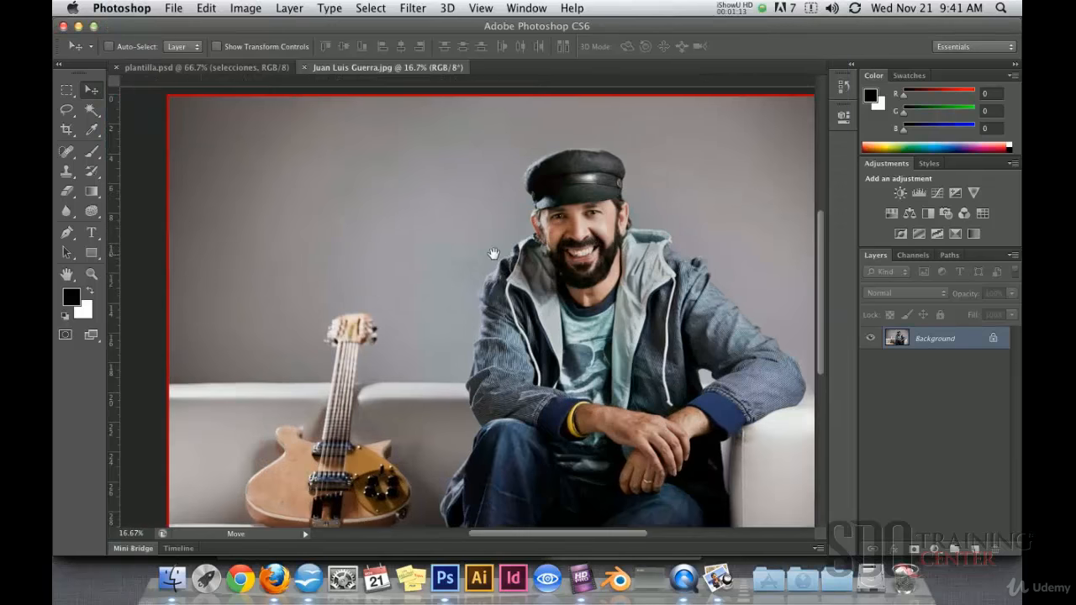
{"action": "left_click", "coordinate": [499, 265], "text": "alt+super"}
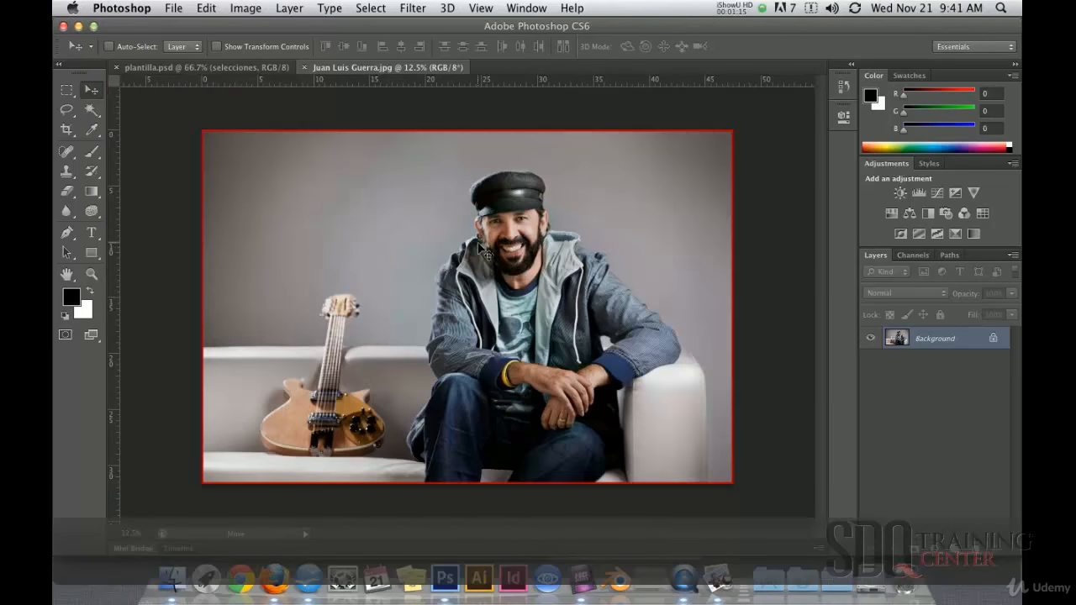
- Draw an elliptical marquee selection on the grey wall between the guitar and the seated man
{"action": "left_click", "coordinate": [67, 90]}
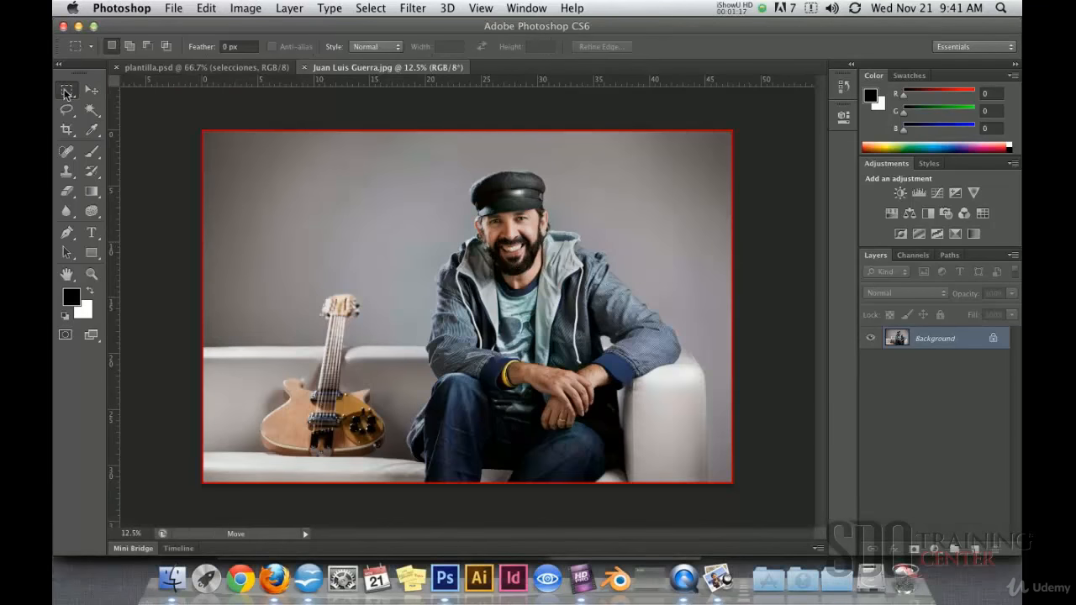
{"action": "left_click", "coordinate": [67, 111]}
{"action": "left_click", "coordinate": [65, 92]}
{"action": "left_click", "coordinate": [66, 92]}
{"action": "left_click", "coordinate": [121, 106]}
{"action": "left_click_drag", "start_coordinate": [348, 183], "coordinate": [443, 292]}
- Draw a rectangular marquee selection on the grey wall above the guitar
{"action": "left_click", "coordinate": [65, 95]}
{"action": "left_click", "coordinate": [110, 90]}
{"action": "left_click_drag", "start_coordinate": [285, 190], "coordinate": [402, 290]}
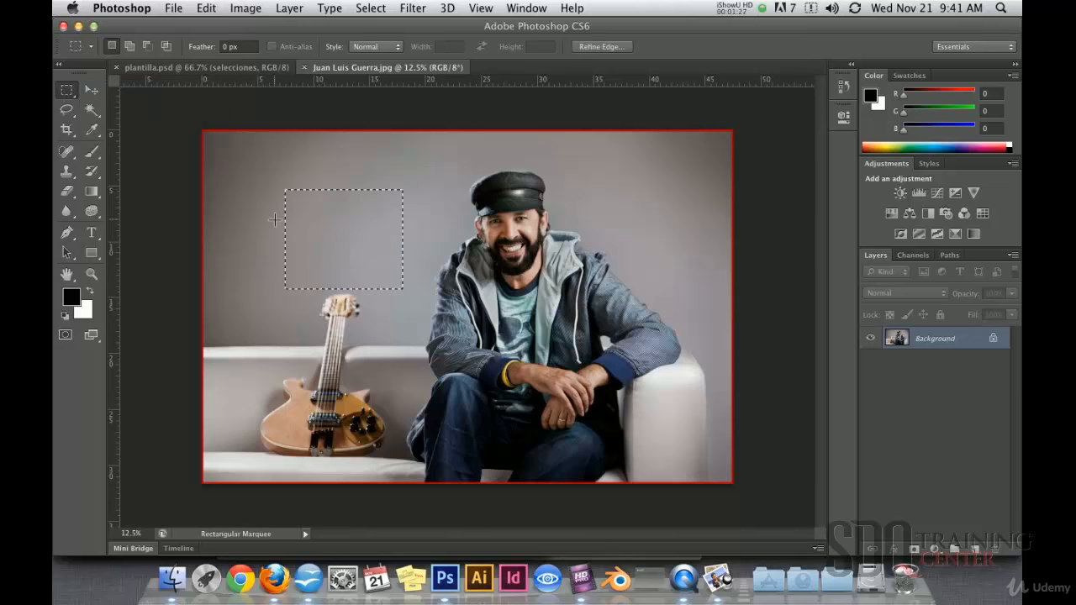
- Place a Single Row Marquee selection across the photo at the height of the man's cap
{"action": "left_click", "coordinate": [66, 95]}
{"action": "left_click", "coordinate": [118, 123]}
{"action": "left_click_drag", "start_coordinate": [303, 103], "coordinate": [324, 201]}
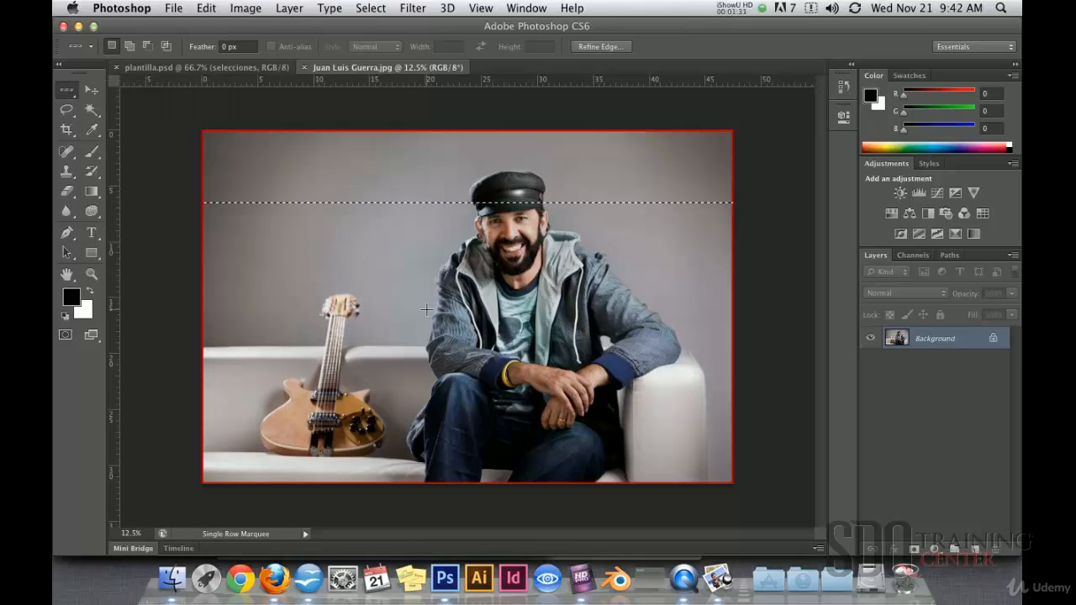
- Select the man's cap and upper face freehand with the Lasso tool
{"action": "left_click", "coordinate": [67, 116]}
{"action": "left_click", "coordinate": [118, 109]}
{"action": "mouse_move", "coordinate": [481, 183]}
{"action": "left_mouse_down"}
{"action": "mouse_move", "coordinate": [475, 210]}
{"action": "mouse_move", "coordinate": [494, 240]}
{"action": "mouse_move", "coordinate": [551, 232]}
{"action": "mouse_move", "coordinate": [546, 194]}
{"action": "mouse_move", "coordinate": [500, 180]}
{"action": "mouse_move", "coordinate": [488, 190]}
{"action": "left_mouse_up"}
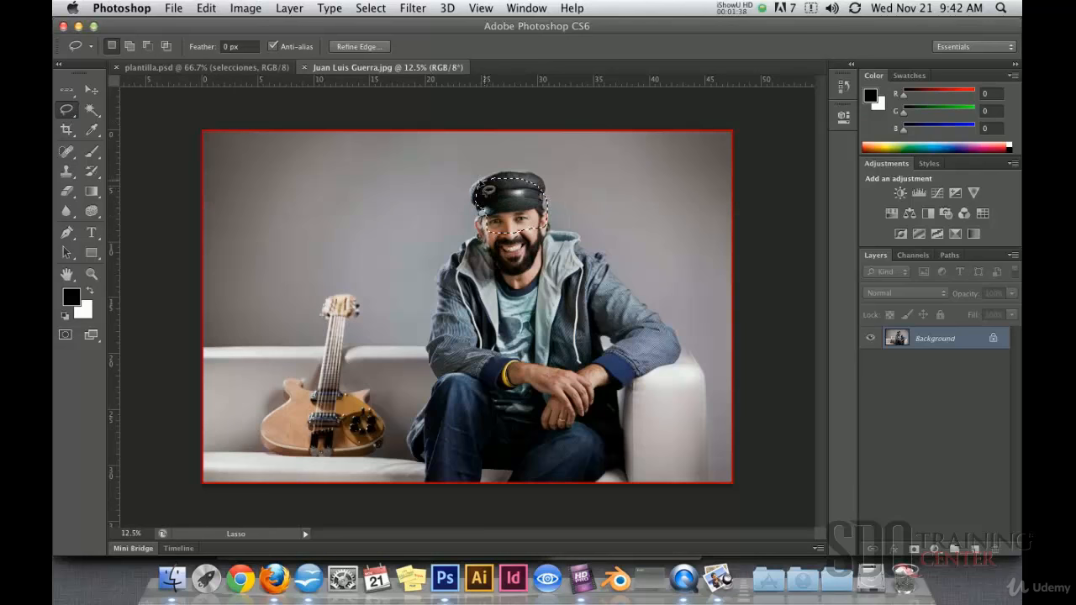
- Outline a closed four-sided area of the wall above the guitar with the Polygonal Lasso tool
{"action": "left_click", "coordinate": [67, 114]}
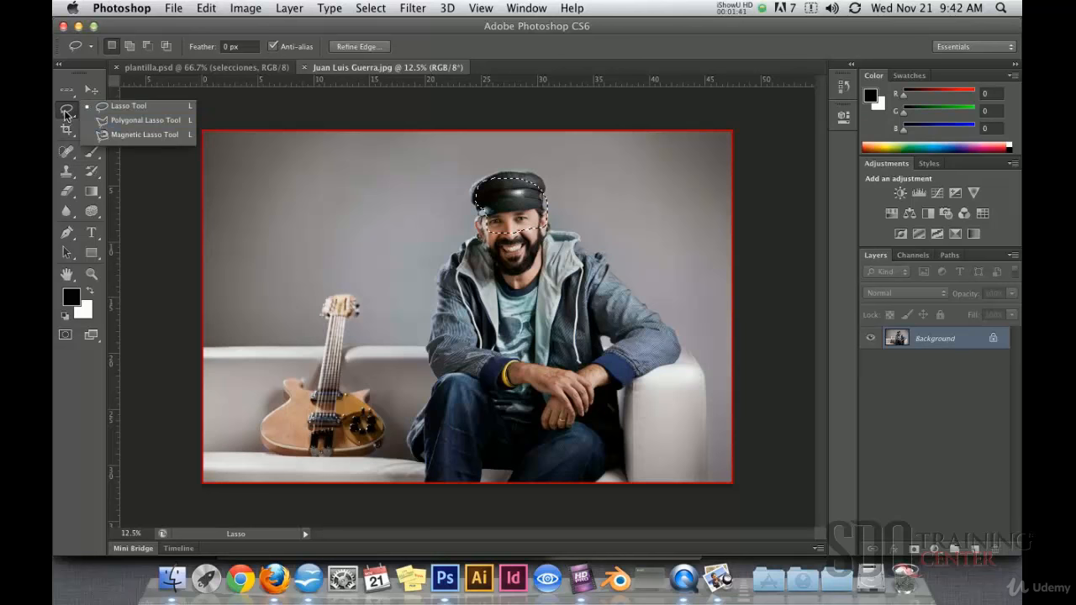
{"action": "left_click", "coordinate": [101, 124]}
{"action": "left_click", "coordinate": [270, 151]}
{"action": "left_click", "coordinate": [277, 287]}
{"action": "left_click", "coordinate": [438, 307]}
{"action": "left_click", "coordinate": [430, 188]}
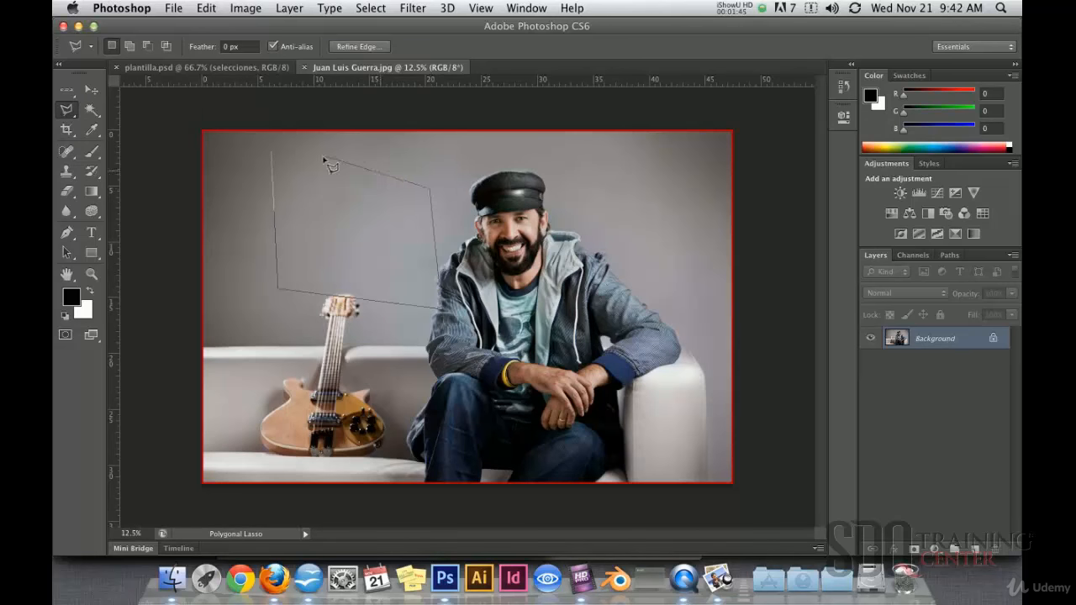
{"action": "left_click", "coordinate": [271, 154]}
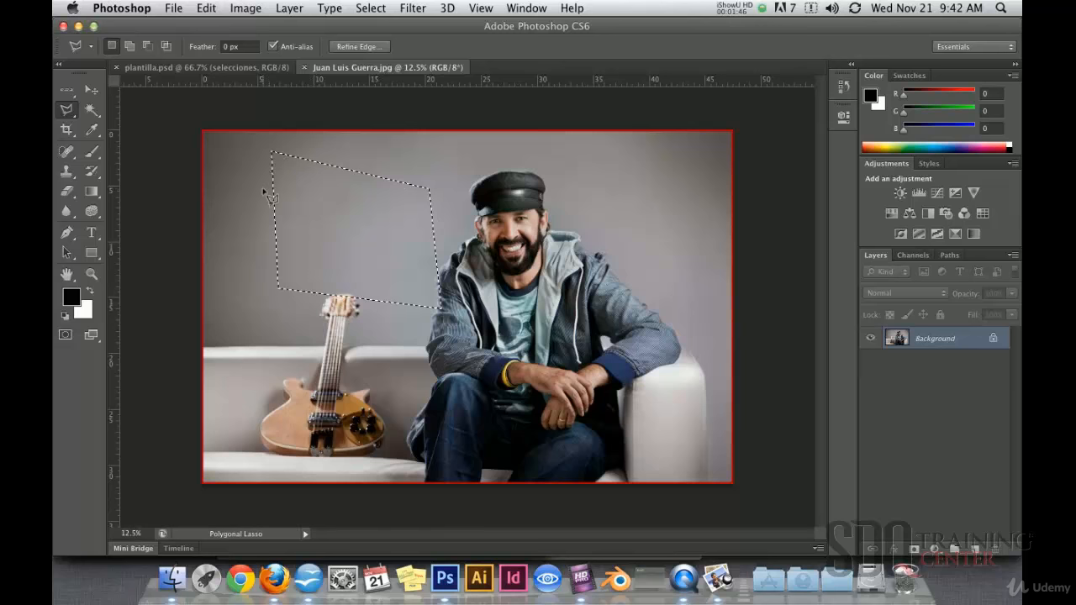
- Trace part of the man's cap, face and grey hood with the Magnetic Lasso and close the selection
{"action": "left_click", "coordinate": [68, 112]}
{"action": "left_click", "coordinate": [134, 135]}
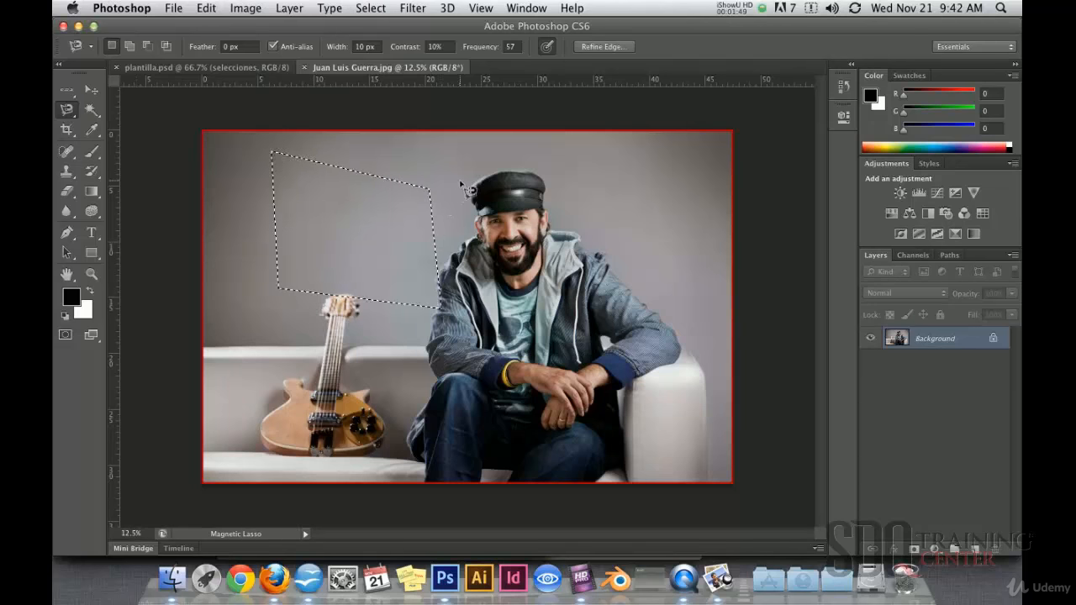
{"action": "left_click", "coordinate": [510, 178]}
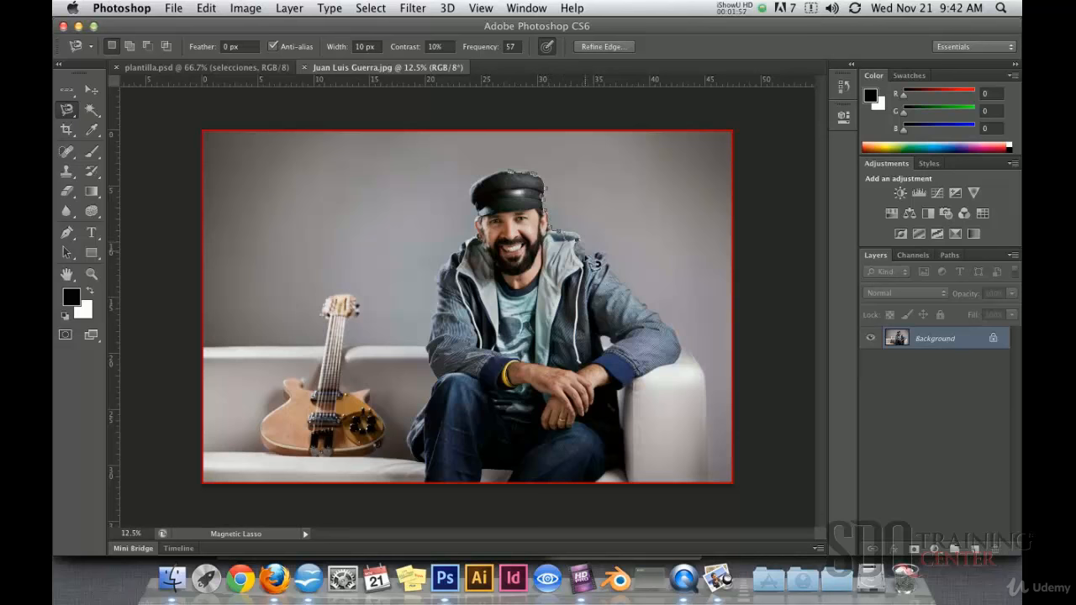
{"action": "left_click", "coordinate": [511, 174]}
- Select by colour with the Magic Wand on the guitar body, the jeans and finally the grey wall, each replacing the previous selection
{"action": "left_click", "coordinate": [92, 112]}
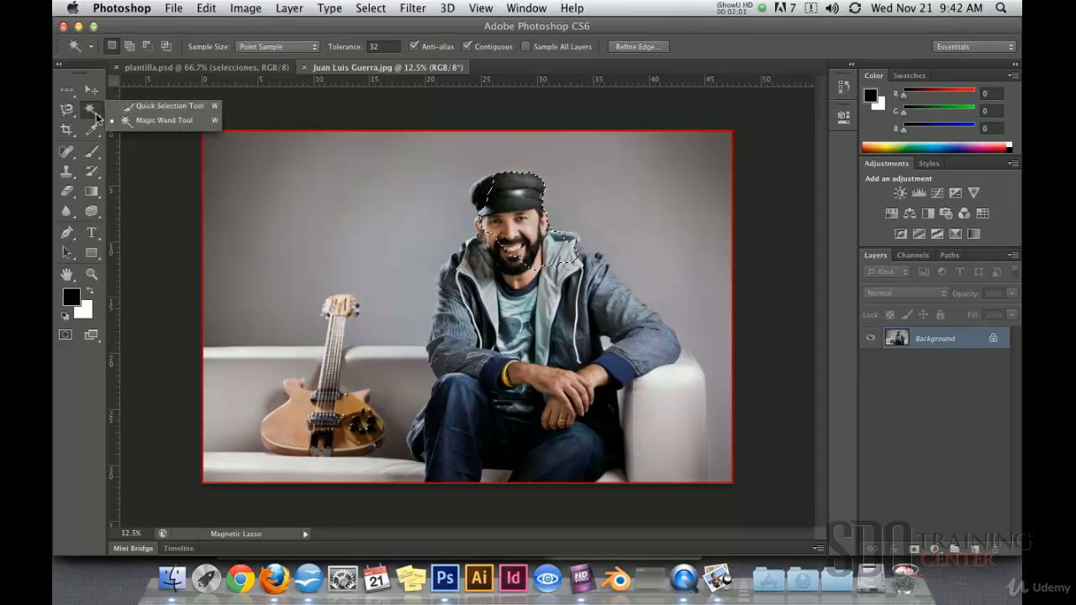
{"action": "left_click", "coordinate": [165, 123]}
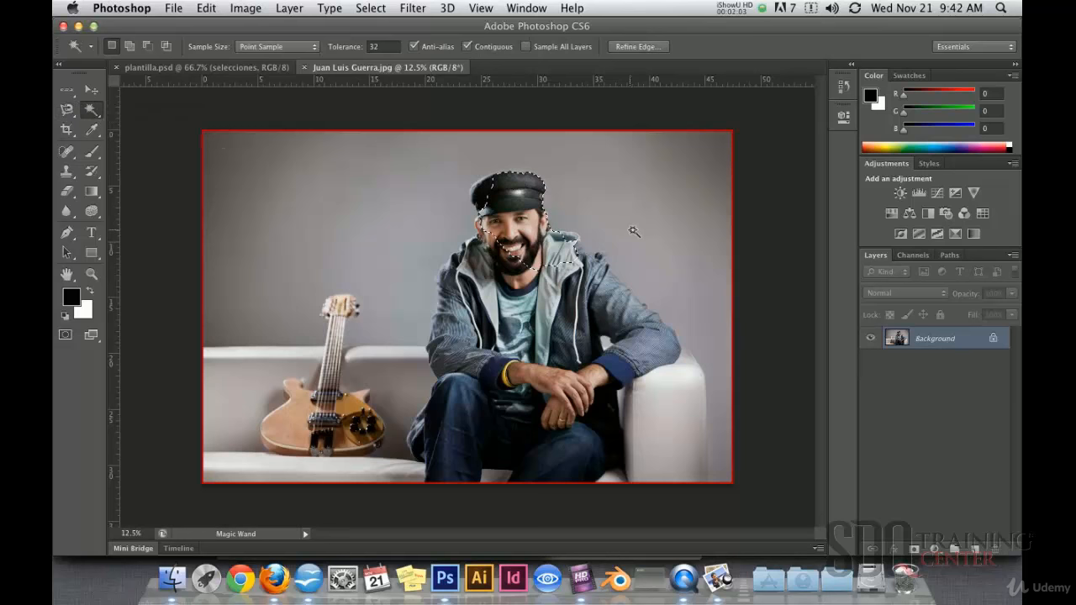
{"action": "left_click", "coordinate": [296, 436]}
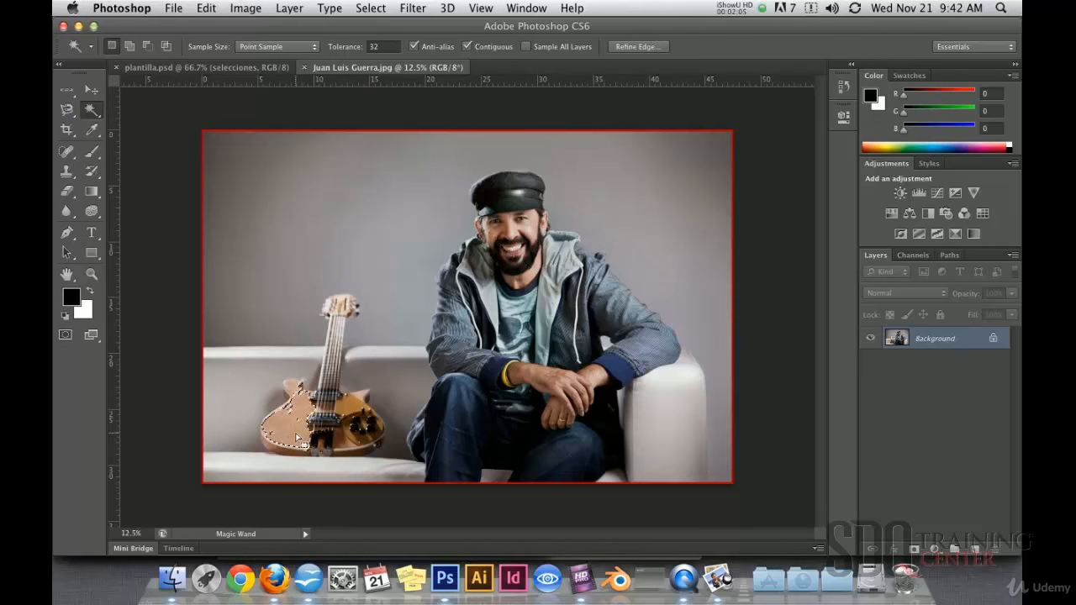
{"action": "left_click", "coordinate": [452, 406]}
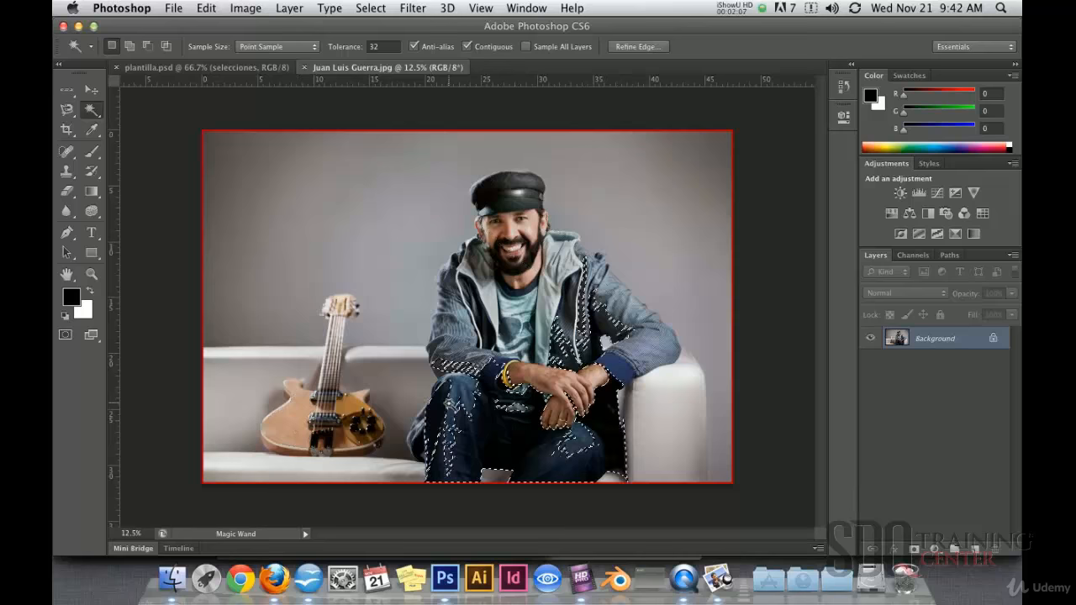
{"action": "left_click", "coordinate": [435, 229]}
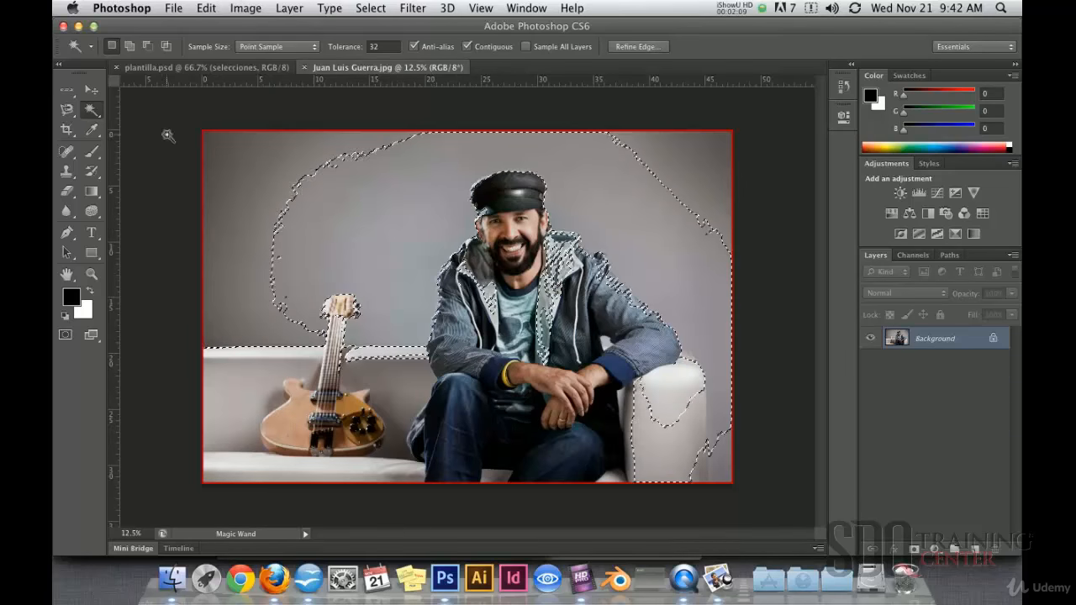
- Extend the wall selection into the darker wall area behind the guitar with the Quick Selection tool
{"action": "left_click", "coordinate": [95, 113]}
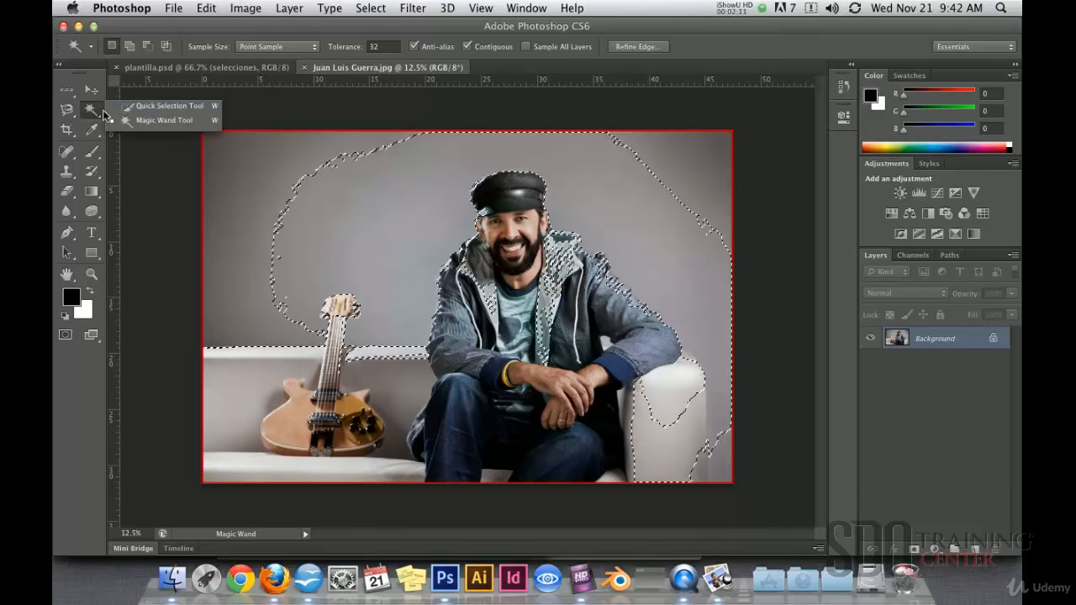
{"action": "left_click", "coordinate": [160, 106]}
{"action": "left_click", "coordinate": [246, 219]}
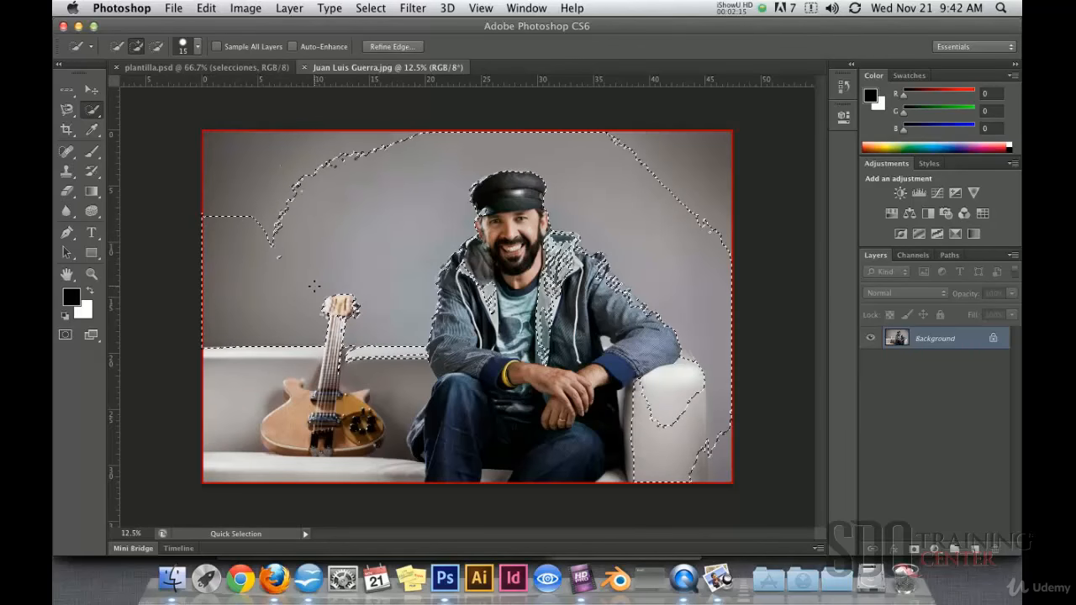
- Clear the wall selection and select the jeans leg nearest the guitar with the Quick Selection tool
{"action": "key", "text": "super+d"}
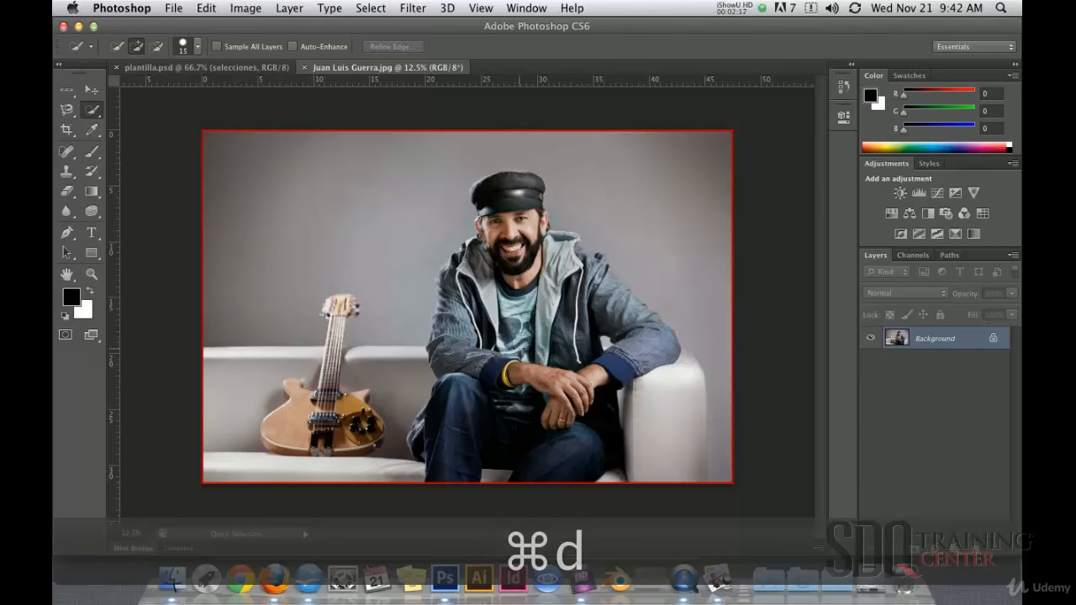
{"action": "mouse_move", "coordinate": [448, 427]}
{"action": "left_mouse_down"}
{"action": "mouse_move", "coordinate": [457, 467]}
{"action": "mouse_move", "coordinate": [471, 405]}
{"action": "mouse_move", "coordinate": [488, 428]}
{"action": "mouse_move", "coordinate": [476, 443]}
{"action": "mouse_move", "coordinate": [489, 416]}
{"action": "mouse_move", "coordinate": [485, 439]}
{"action": "mouse_move", "coordinate": [452, 401]}
{"action": "left_mouse_up"}
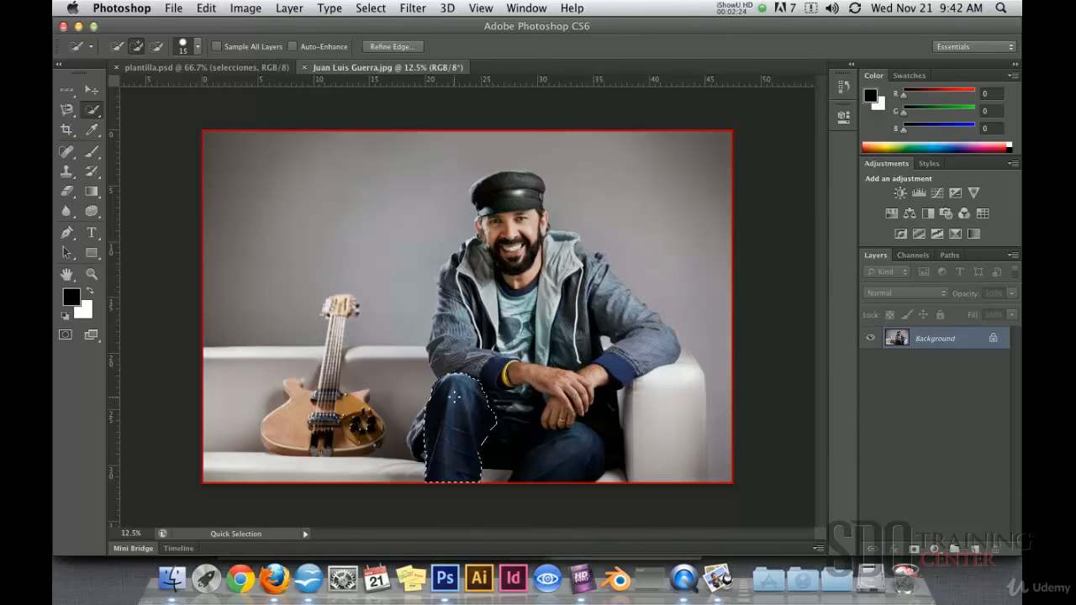
- Switch to Preview to review the selection topics in selecciones.jpg, and return to Photoshop
{"action": "left_click", "coordinate": [724, 575]}
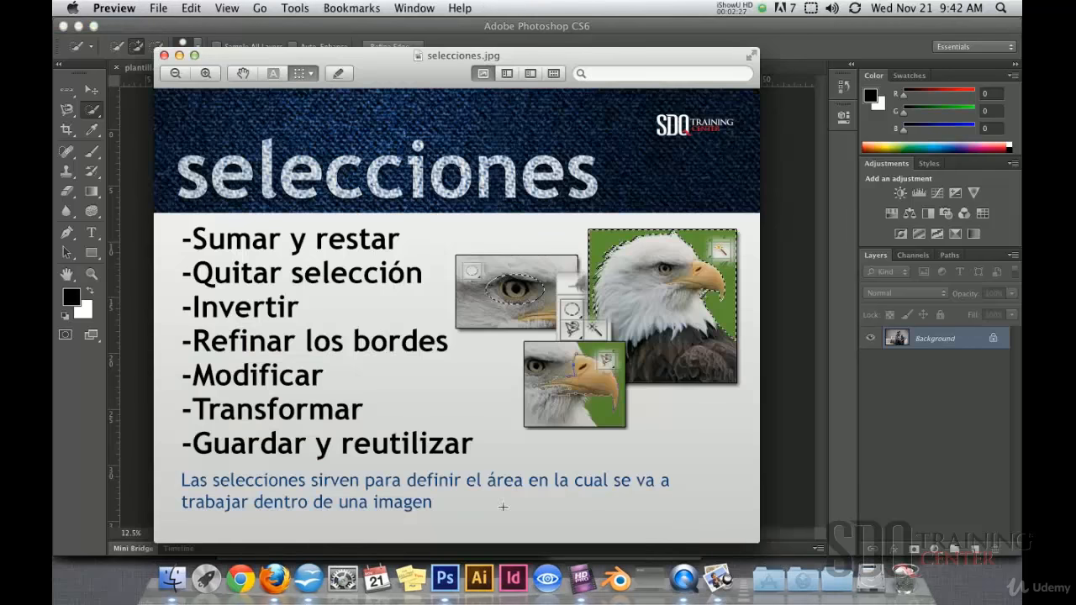
{"action": "left_click", "coordinate": [445, 578]}
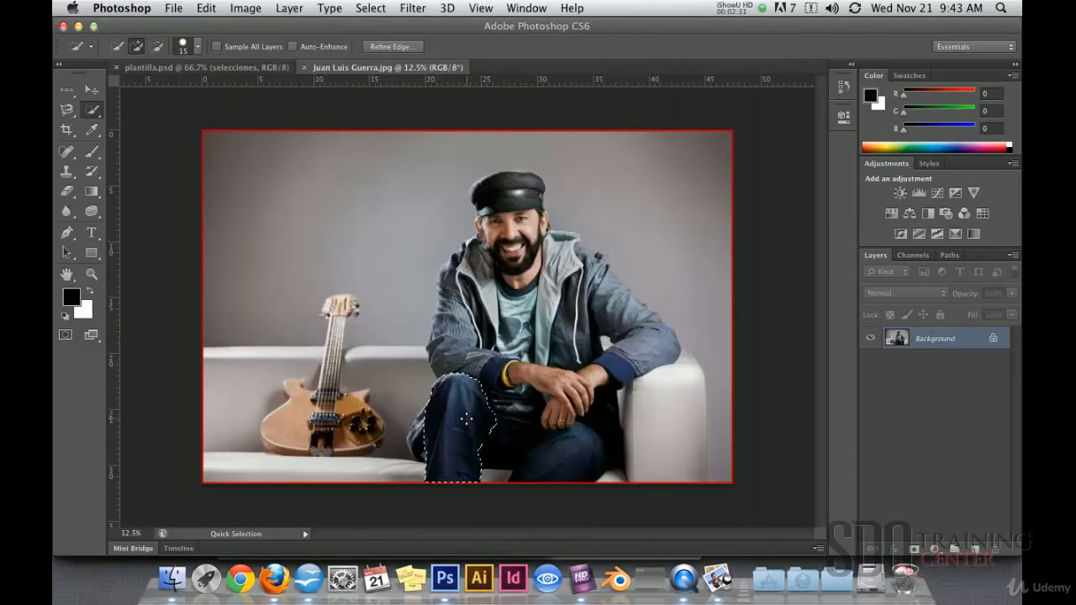
- Add the piece of clothing beside the selected jeans leg to the selection with the Lasso tool
{"action": "left_click", "coordinate": [68, 111]}
{"action": "left_click_drag", "start_coordinate": [70, 112], "coordinate": [106, 108]}
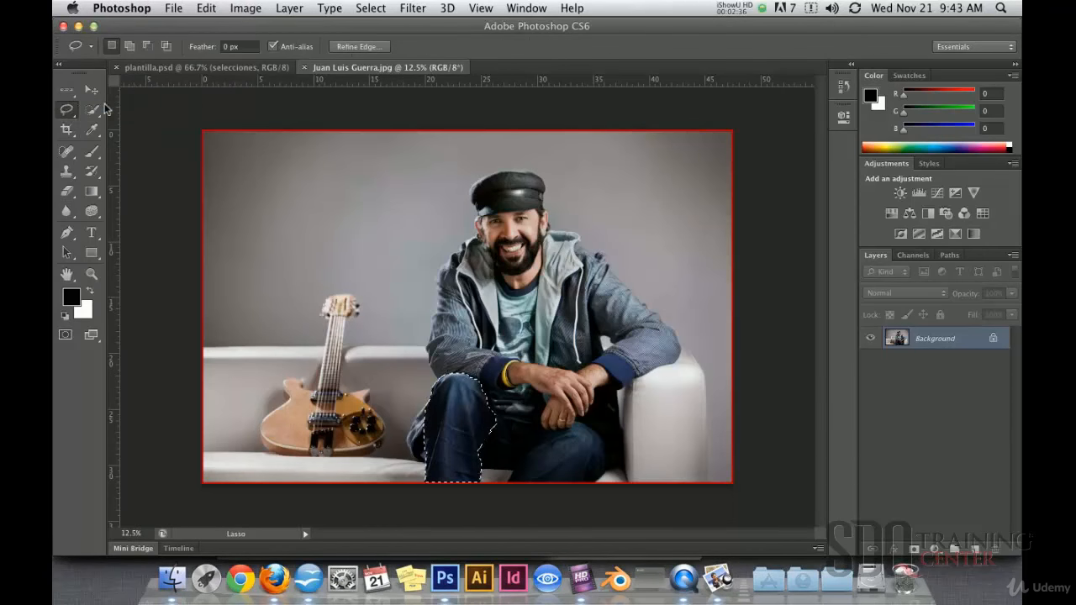
{"action": "left_click", "coordinate": [435, 421], "text": "super"}
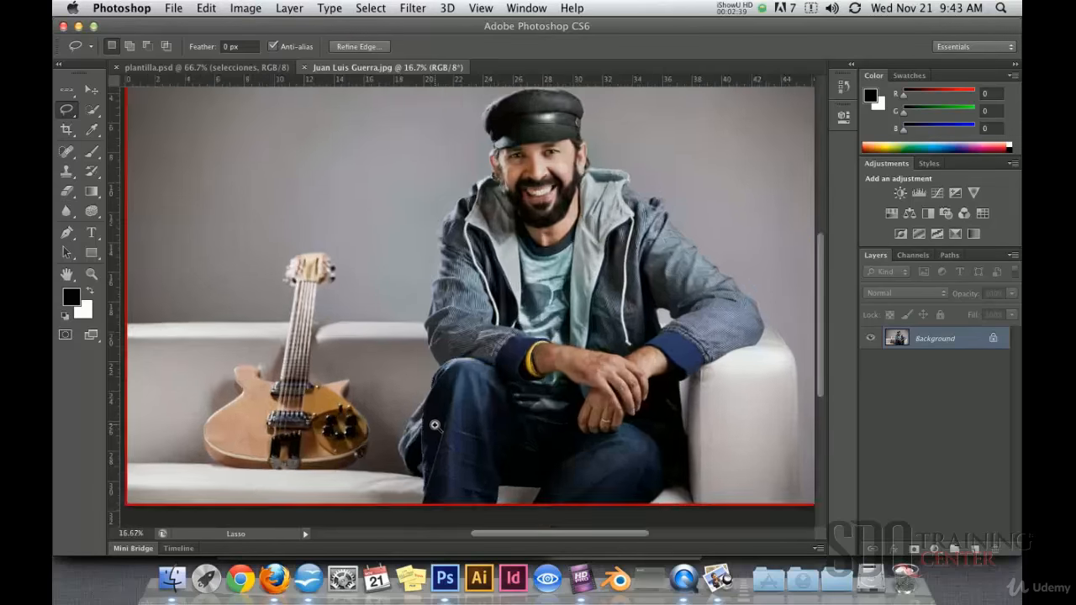
{"action": "left_click", "coordinate": [430, 426], "text": "super"}
{"action": "left_click", "coordinate": [429, 427], "text": "super"}
{"action": "left_click_drag", "start_coordinate": [419, 442], "coordinate": [460, 315]}
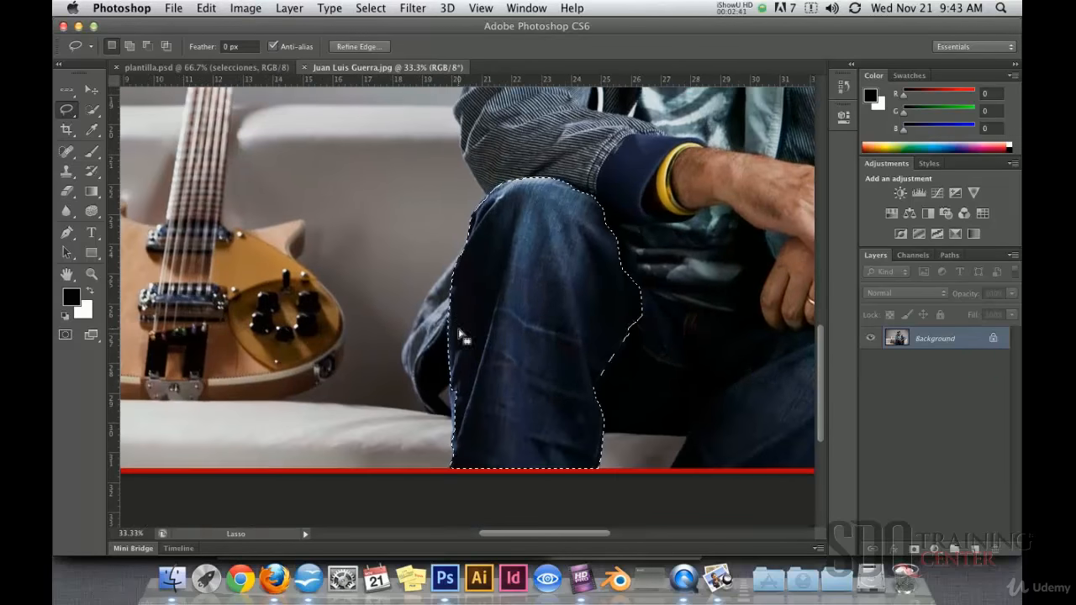
{"action": "key", "text": "shift"}
{"action": "mouse_move", "coordinate": [470, 250]}
{"action": "left_mouse_down"}
{"action": "mouse_move", "coordinate": [430, 297]}
{"action": "mouse_move", "coordinate": [426, 358]}
{"action": "mouse_move", "coordinate": [470, 361]}
{"action": "mouse_move", "coordinate": [499, 317]}
{"action": "mouse_move", "coordinate": [478, 265]}
{"action": "mouse_move", "coordinate": [420, 315]}
{"action": "mouse_move", "coordinate": [410, 385]}
{"action": "mouse_move", "coordinate": [446, 411]}
{"action": "mouse_move", "coordinate": [472, 411]}
{"action": "mouse_move", "coordinate": [489, 326]}
{"action": "mouse_move", "coordinate": [483, 353]}
{"action": "left_mouse_up"}
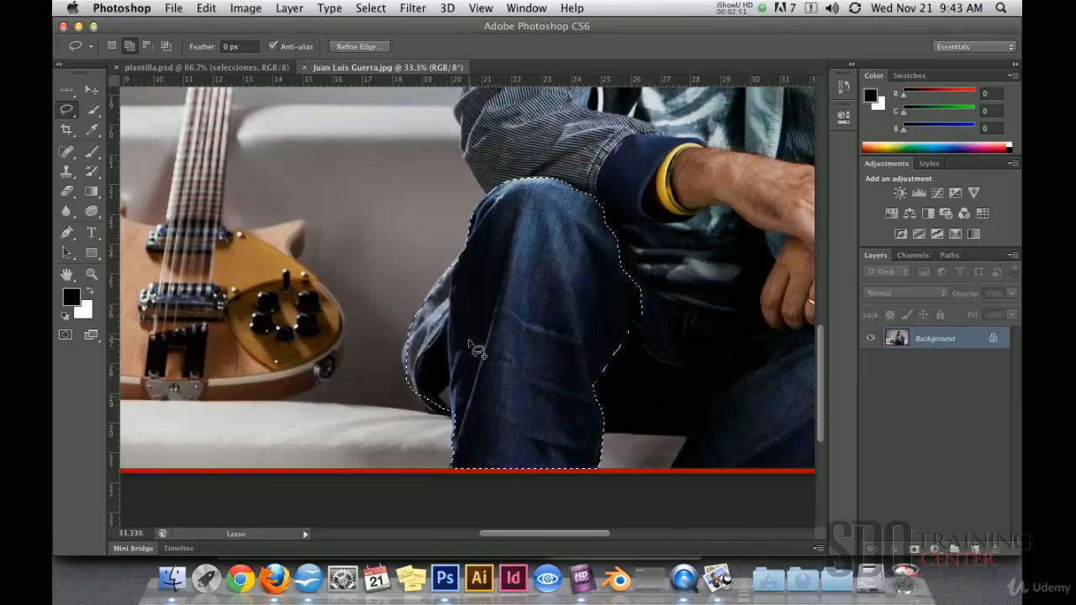
- Add a small loop of the sofa beside the leg with the Lasso, and subtract it from the selection
{"action": "mouse_move", "coordinate": [467, 304]}
{"action": "left_mouse_down"}
{"action": "mouse_move", "coordinate": [406, 267]}
{"action": "mouse_move", "coordinate": [403, 304]}
{"action": "mouse_move", "coordinate": [443, 318]}
{"action": "left_mouse_up"}
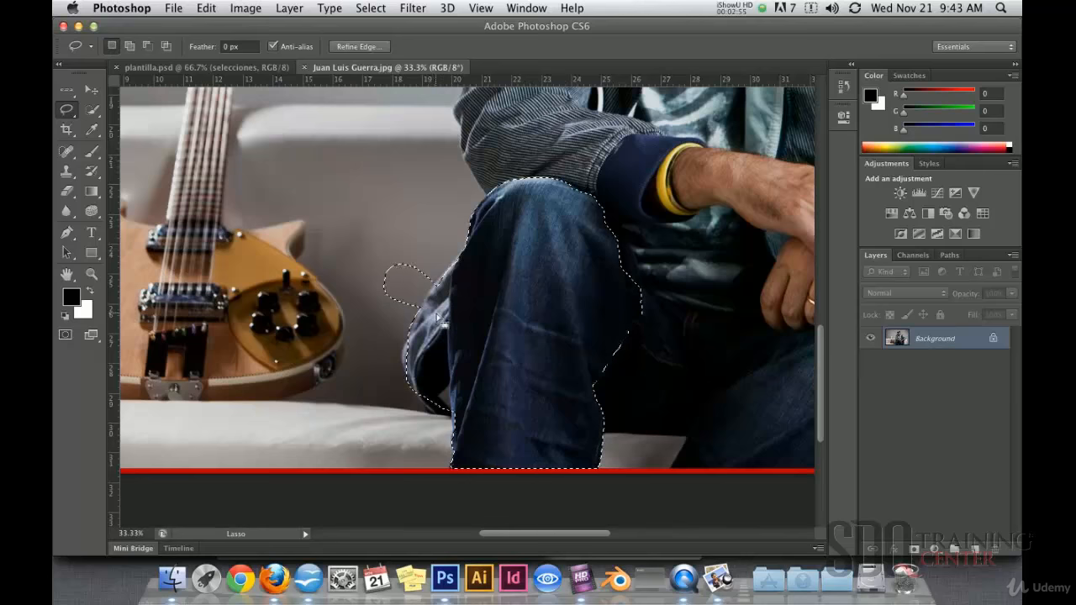
{"action": "key", "text": "alt"}
{"action": "mouse_move", "coordinate": [386, 229]}
{"action": "left_mouse_down"}
{"action": "mouse_move", "coordinate": [427, 244]}
{"action": "mouse_move", "coordinate": [438, 283]}
{"action": "mouse_move", "coordinate": [404, 333]}
{"action": "mouse_move", "coordinate": [359, 301]}
{"action": "mouse_move", "coordinate": [356, 260]}
{"action": "mouse_move", "coordinate": [393, 232]}
{"action": "left_mouse_up"}
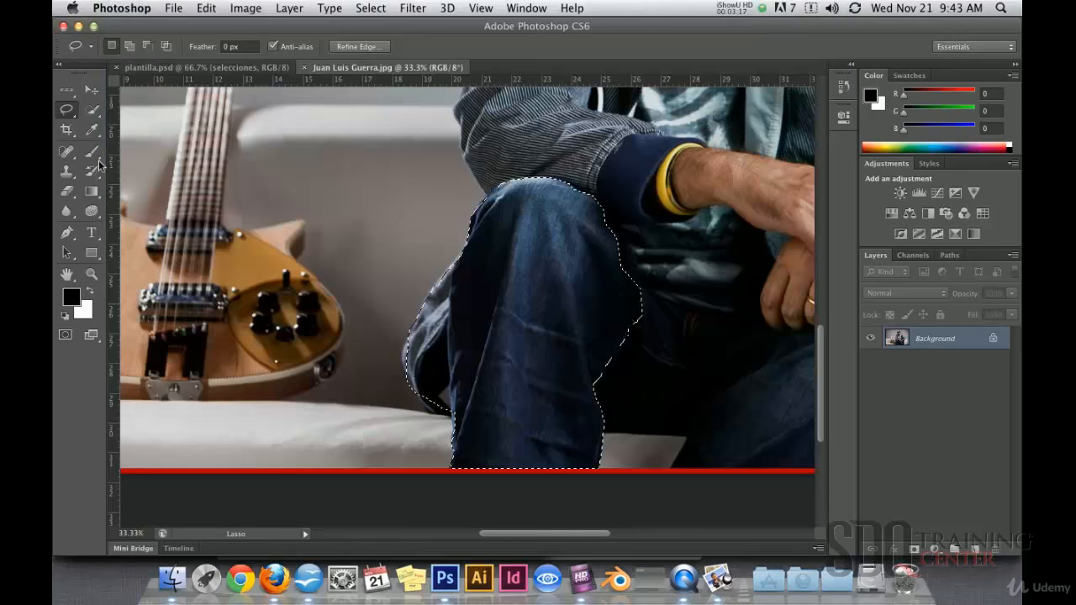
- Drop the leg selection using the Elliptical Marquee tool on the sofa area, and undo the deselection
{"action": "left_click", "coordinate": [92, 110]}
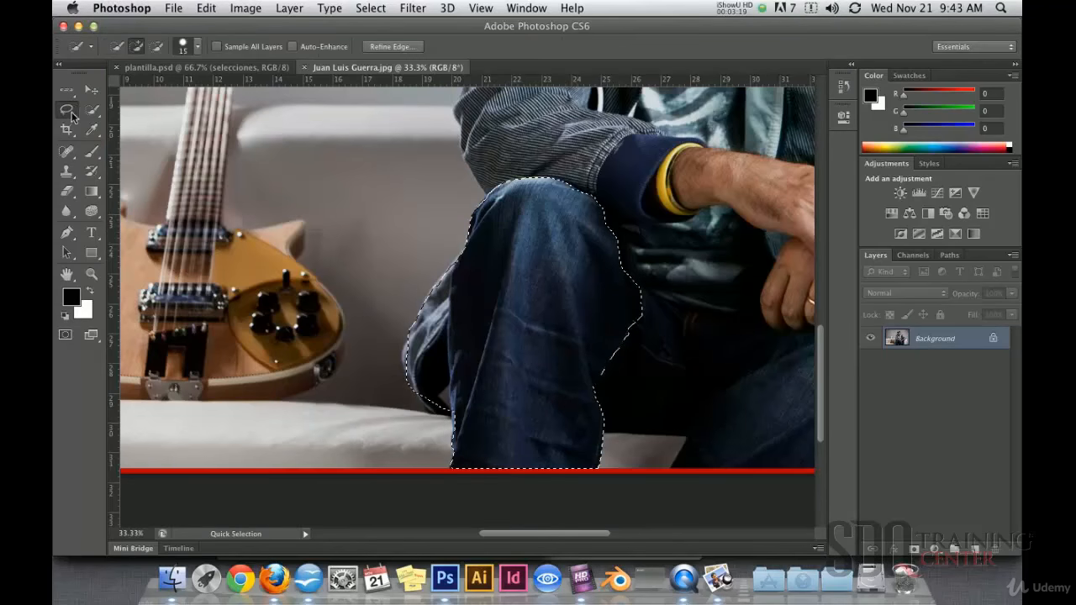
{"action": "left_click_drag", "start_coordinate": [68, 91], "coordinate": [114, 104]}
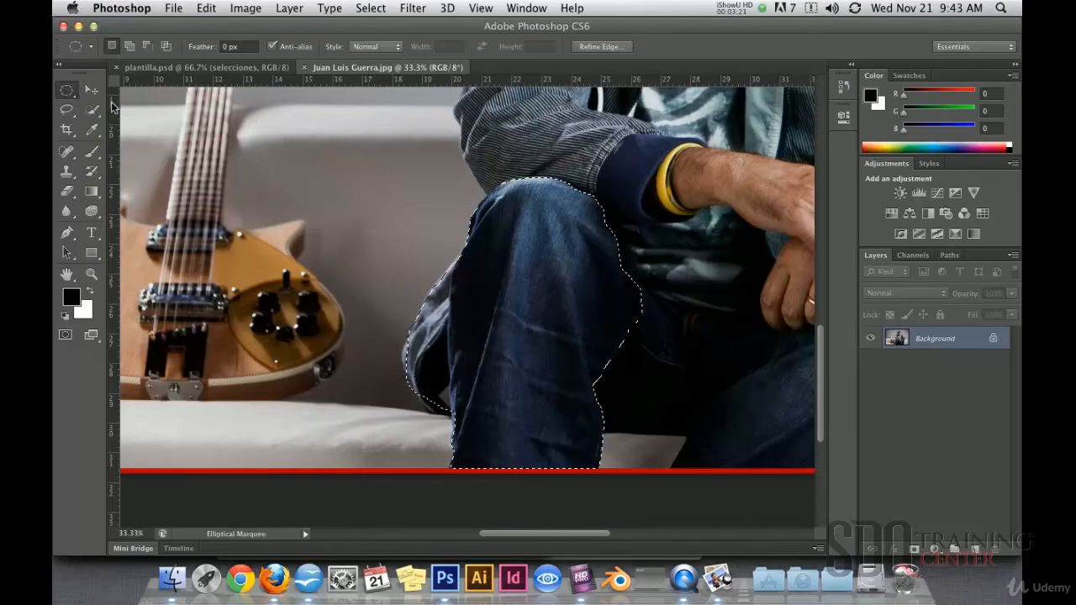
{"action": "left_click", "coordinate": [348, 243]}
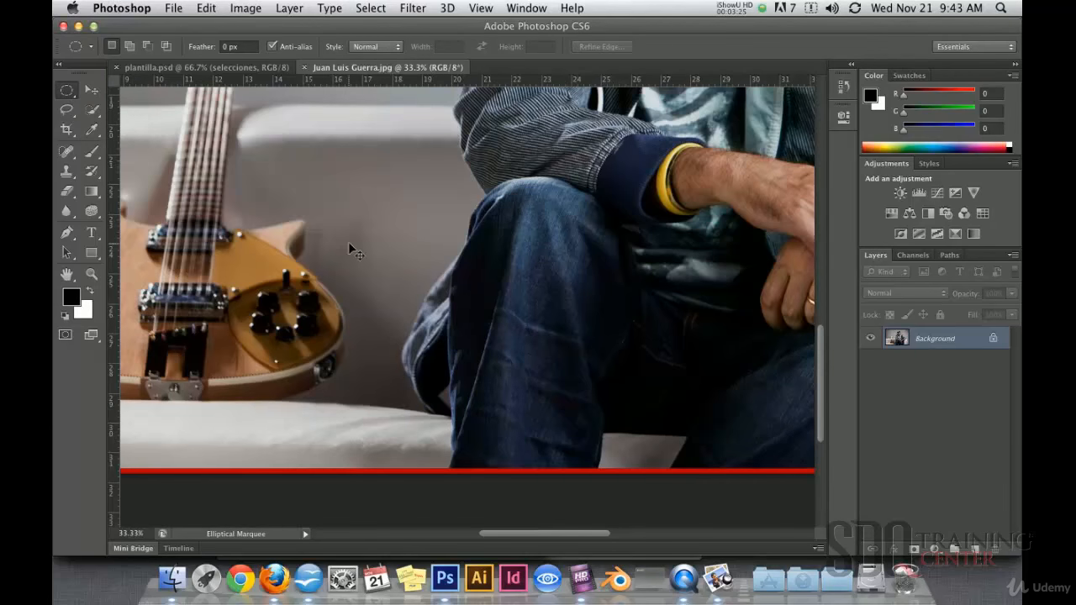
{"action": "key", "text": "super+z"}
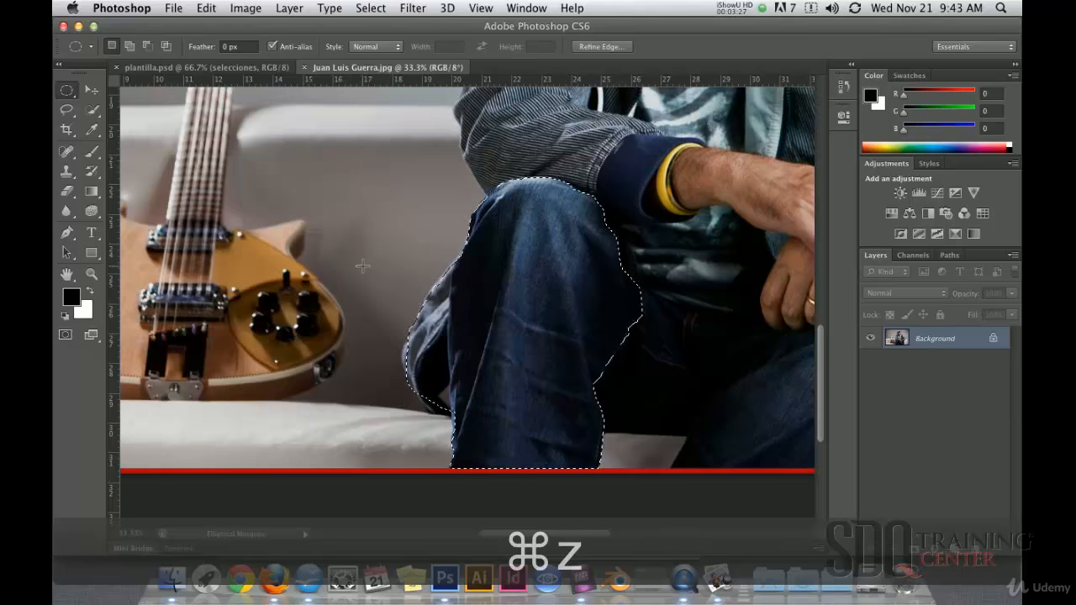
- Remove the leg selection with the Deselect command, and undo it
{"action": "left_click", "coordinate": [371, 8]}
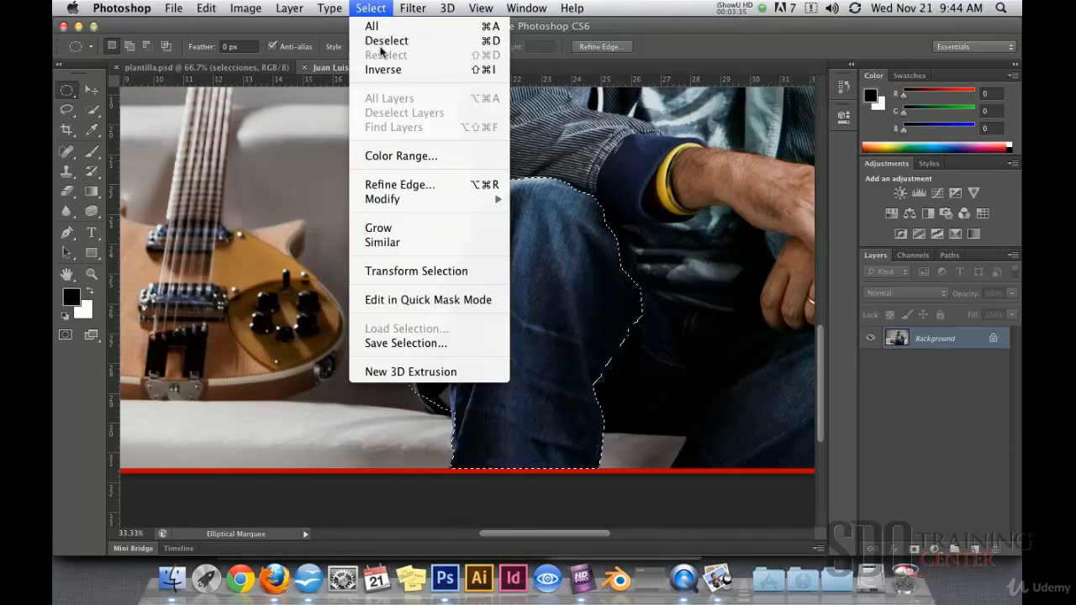
{"action": "left_click", "coordinate": [383, 41]}
{"action": "key", "text": "super+z"}
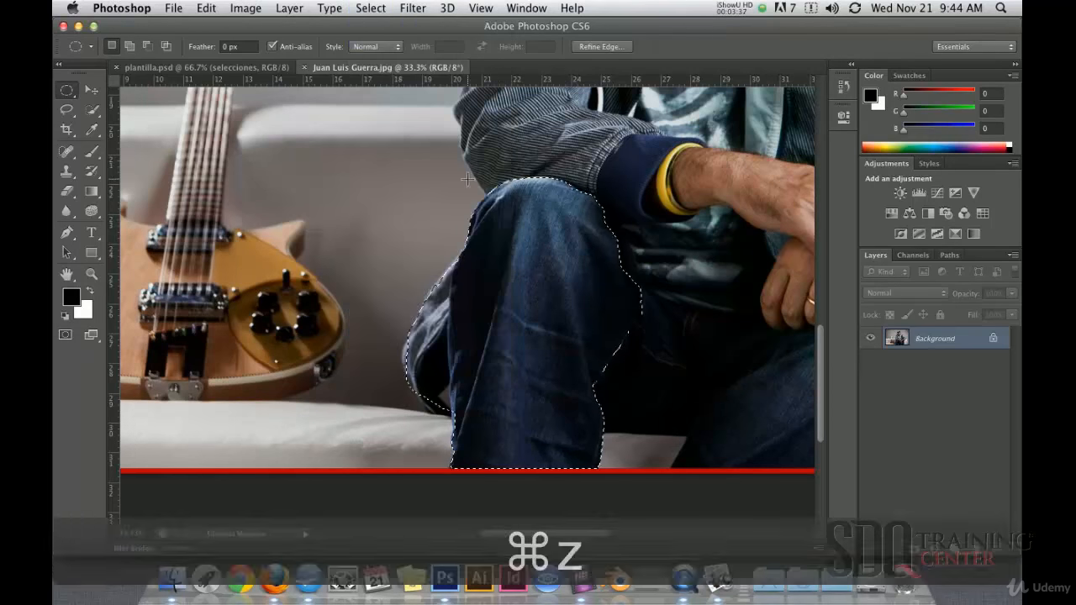
- Deselect the leg selection once more, and undo the deselection
{"action": "left_click", "coordinate": [370, 8]}
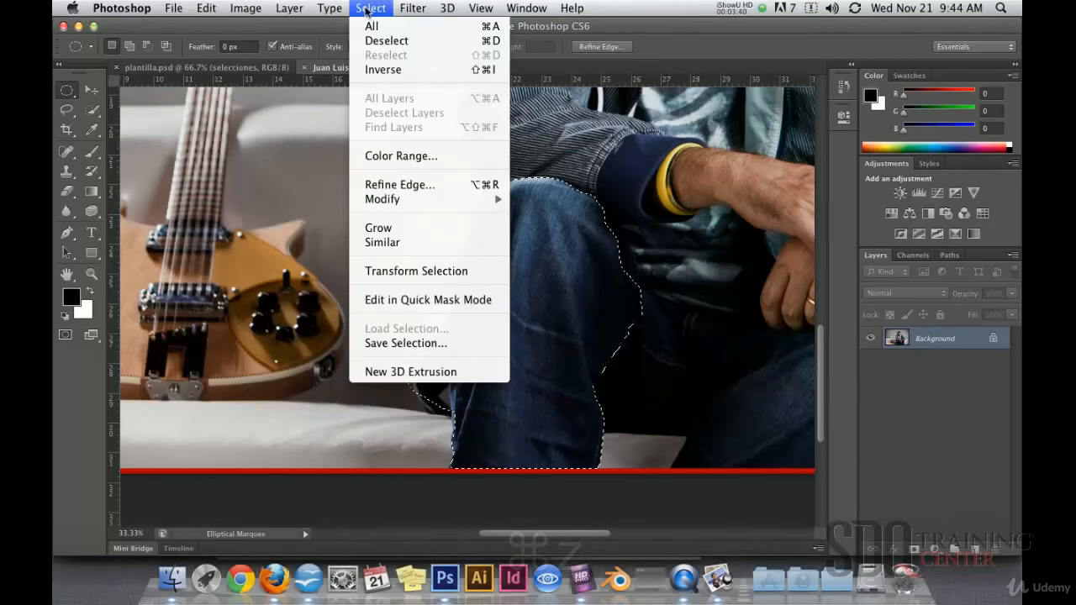
{"action": "left_click", "coordinate": [493, 42]}
{"action": "key", "text": "super+z"}
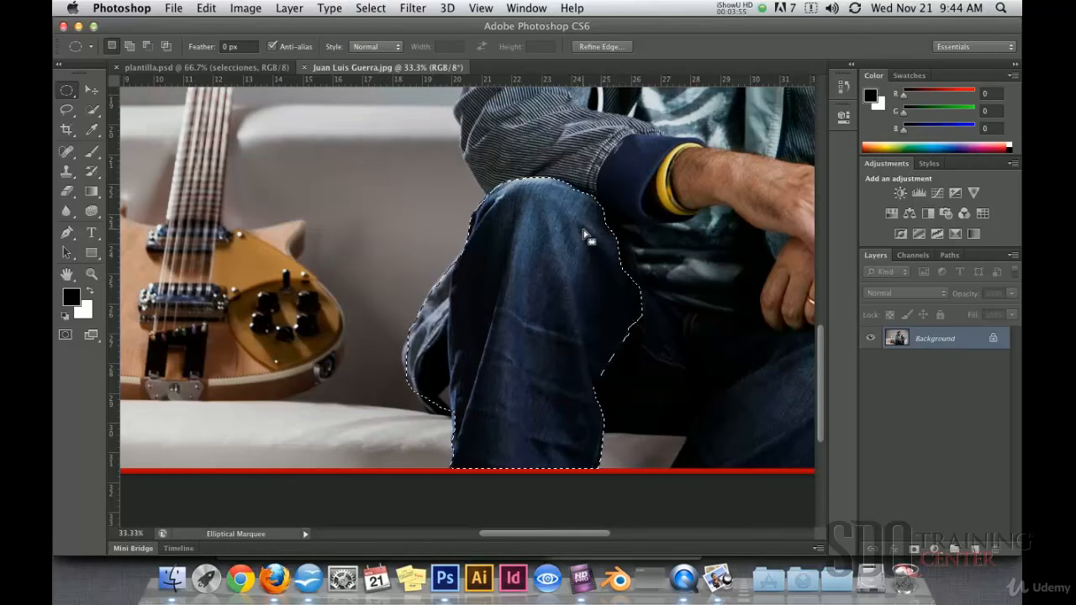
- Switch to Preview to check the list of selection topics, and return to the photo in Photoshop
{"action": "left_click", "coordinate": [716, 578]}
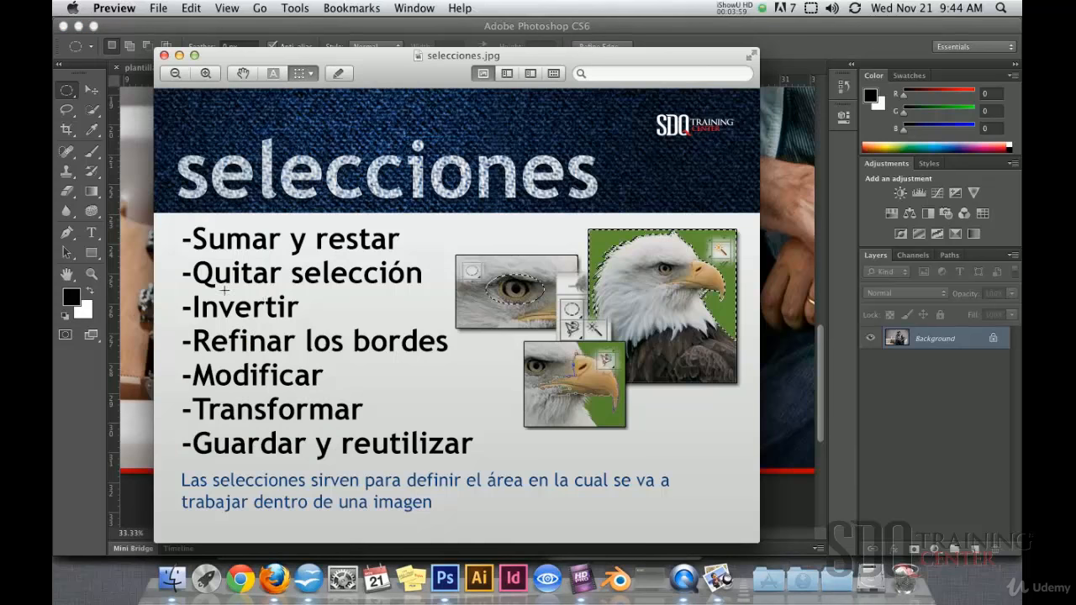
{"action": "left_click", "coordinate": [821, 277]}
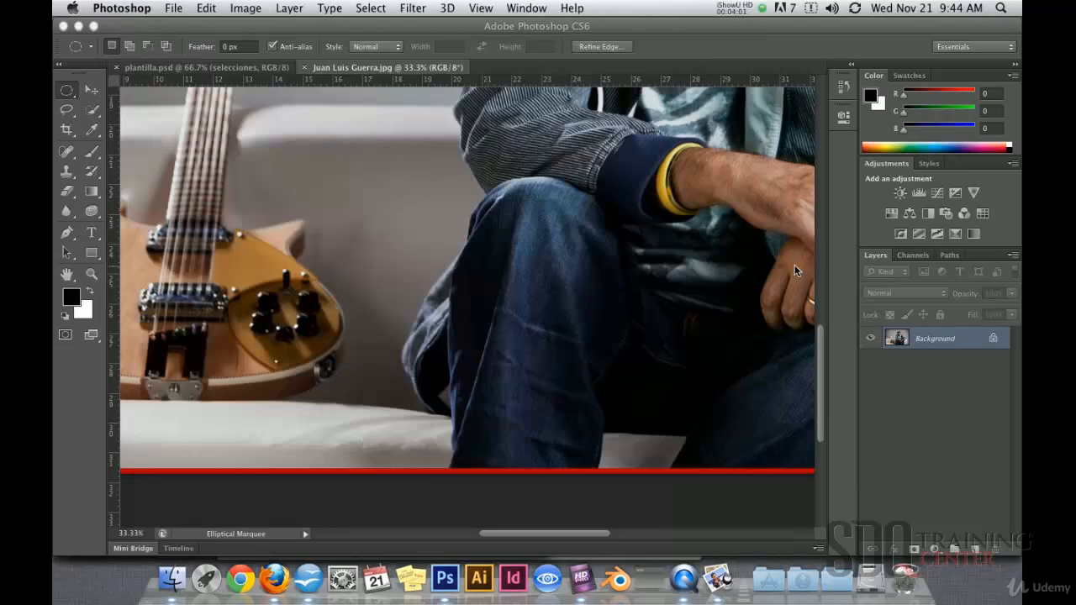
- Pick the Brush tool and set the foreground color to red with an R value of 255
{"action": "left_click", "coordinate": [95, 155]}
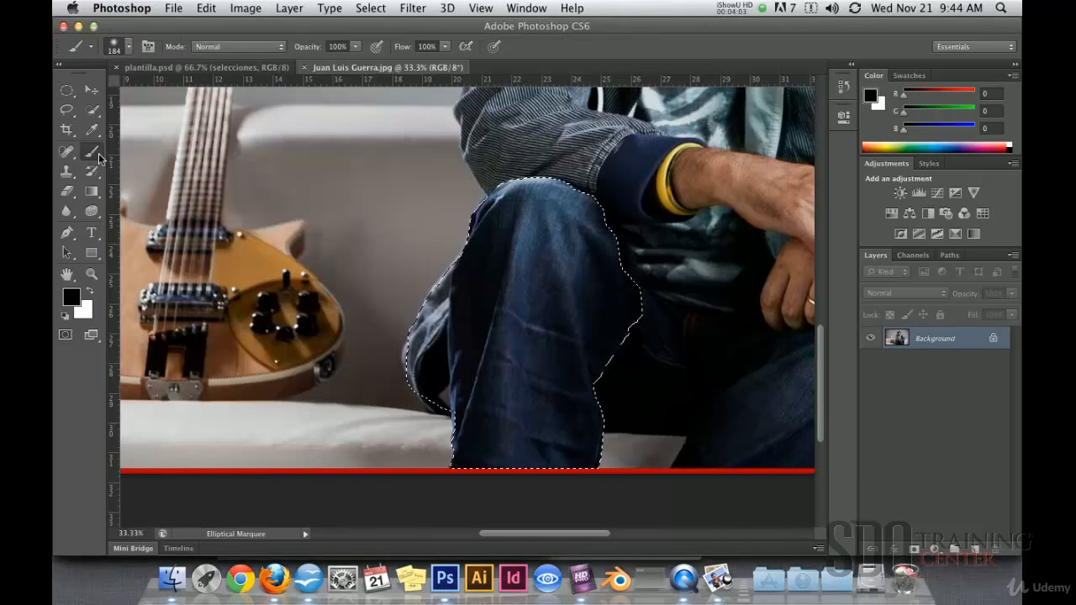
{"action": "left_click", "coordinate": [132, 152]}
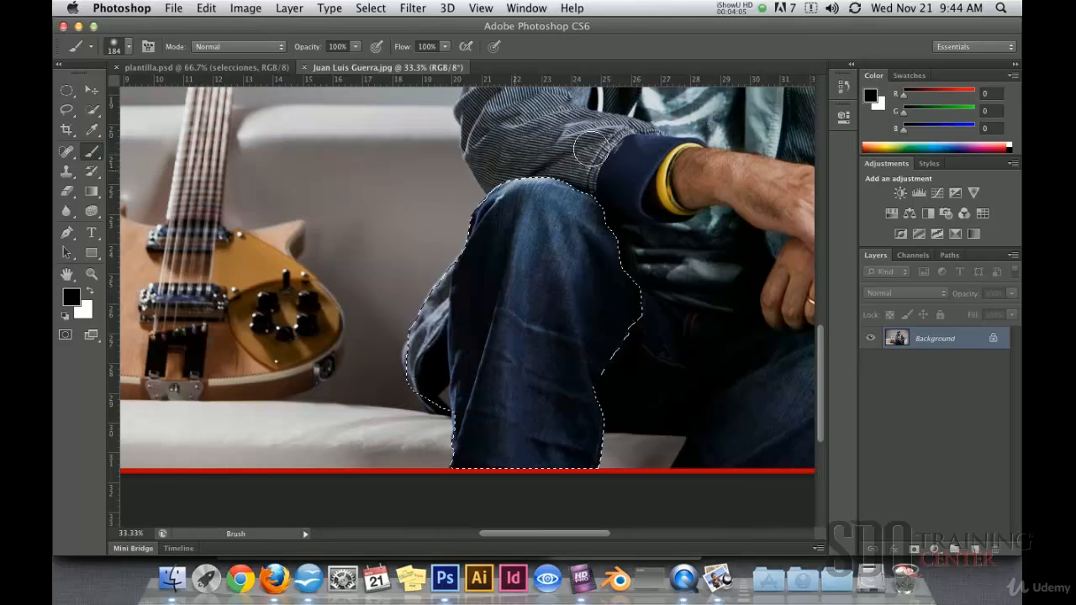
{"action": "key", "text": "super+z"}
{"action": "left_click", "coordinate": [70, 296]}
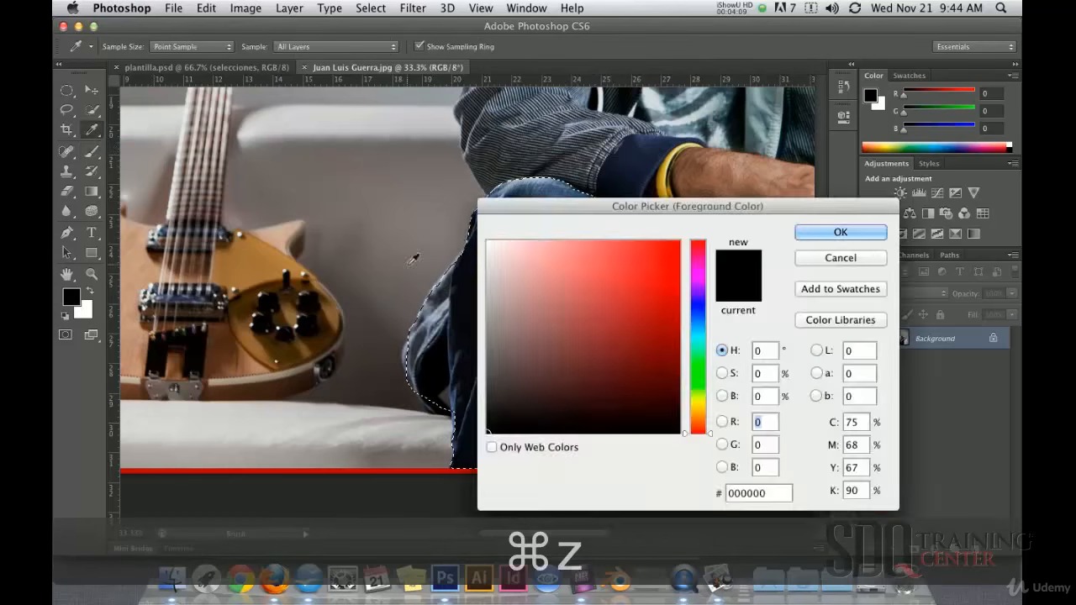
{"action": "type", "text": "255"}
{"action": "key", "text": "Return"}
- Paint broad red brush strokes across the selected jeans leg twice, undoing the strokes each time
{"action": "mouse_move", "coordinate": [566, 199]}
{"action": "left_mouse_down"}
{"action": "mouse_move", "coordinate": [381, 285]}
{"action": "mouse_move", "coordinate": [643, 287]}
{"action": "mouse_move", "coordinate": [574, 375]}
{"action": "mouse_move", "coordinate": [566, 438]}
{"action": "mouse_move", "coordinate": [550, 457]}
{"action": "mouse_move", "coordinate": [629, 451]}
{"action": "left_mouse_up"}
{"action": "key", "text": "super+z"}
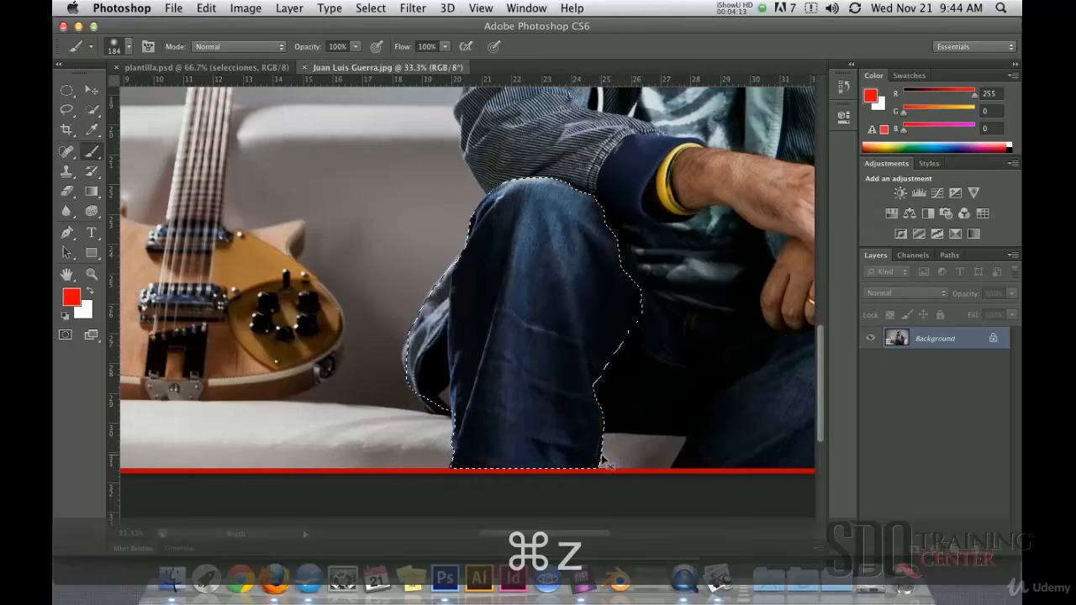
{"action": "left_click", "coordinate": [584, 202]}
{"action": "left_click_drag", "start_coordinate": [584, 364], "coordinate": [612, 457]}
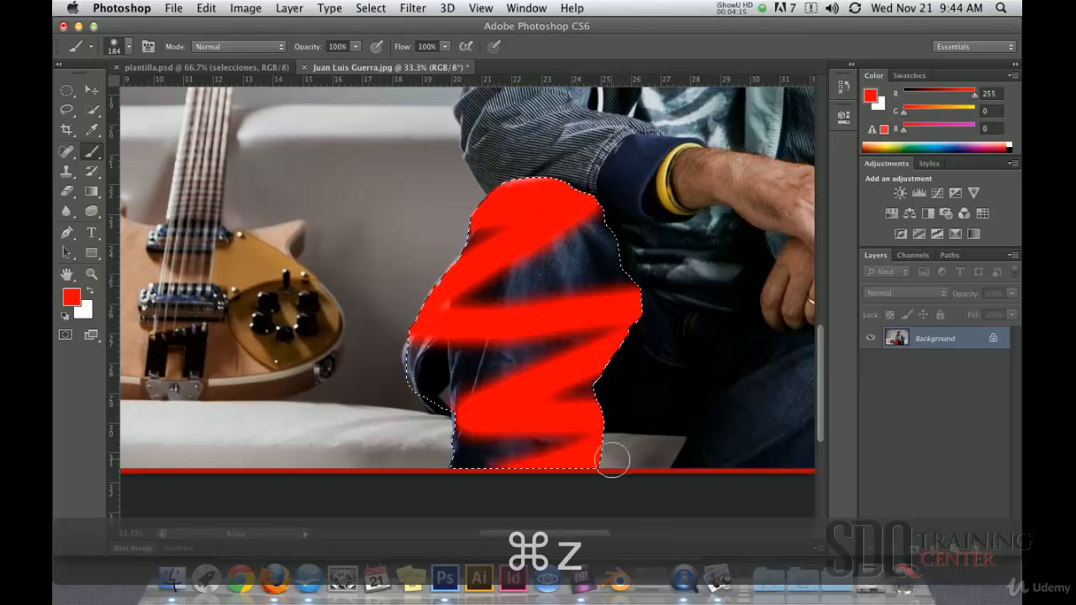
{"action": "key", "text": "super+z"}
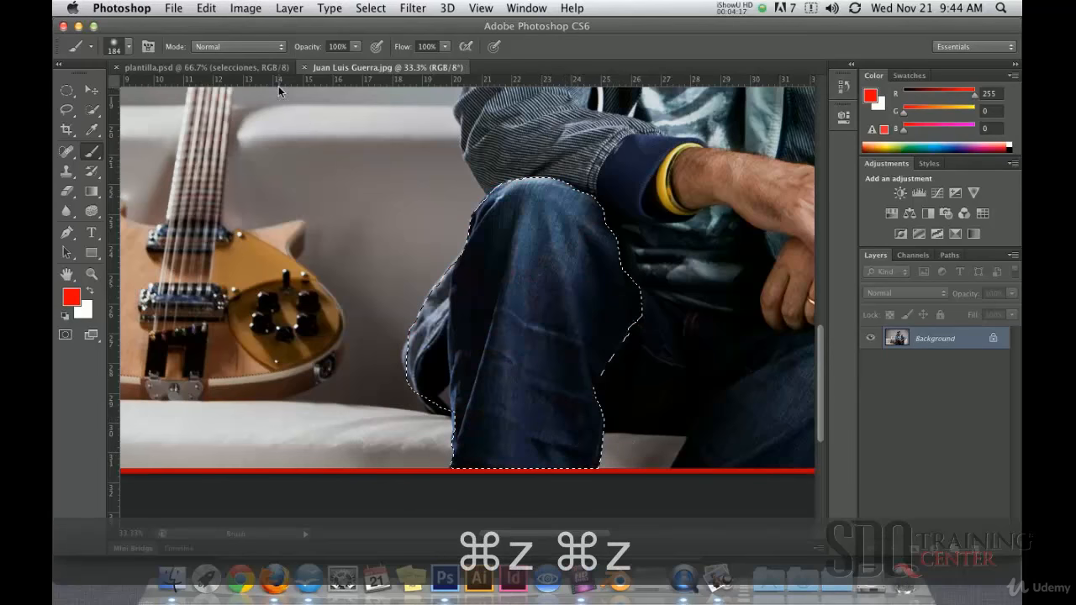
- Invert the leg selection, brush red across the leg and its surroundings, and undo the stroke
{"action": "left_click", "coordinate": [368, 8]}
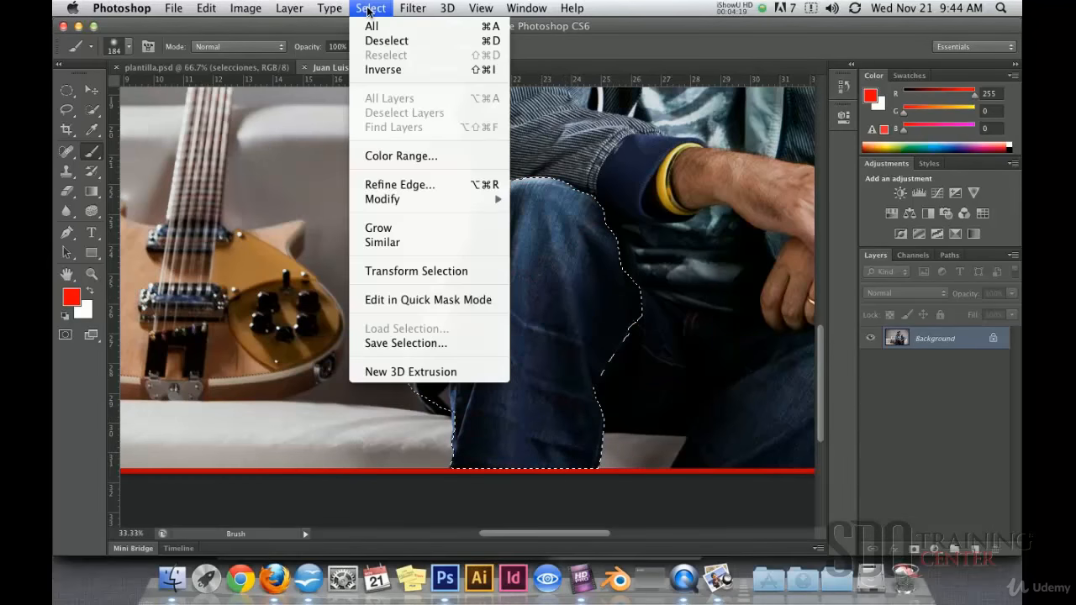
{"action": "left_click", "coordinate": [406, 70]}
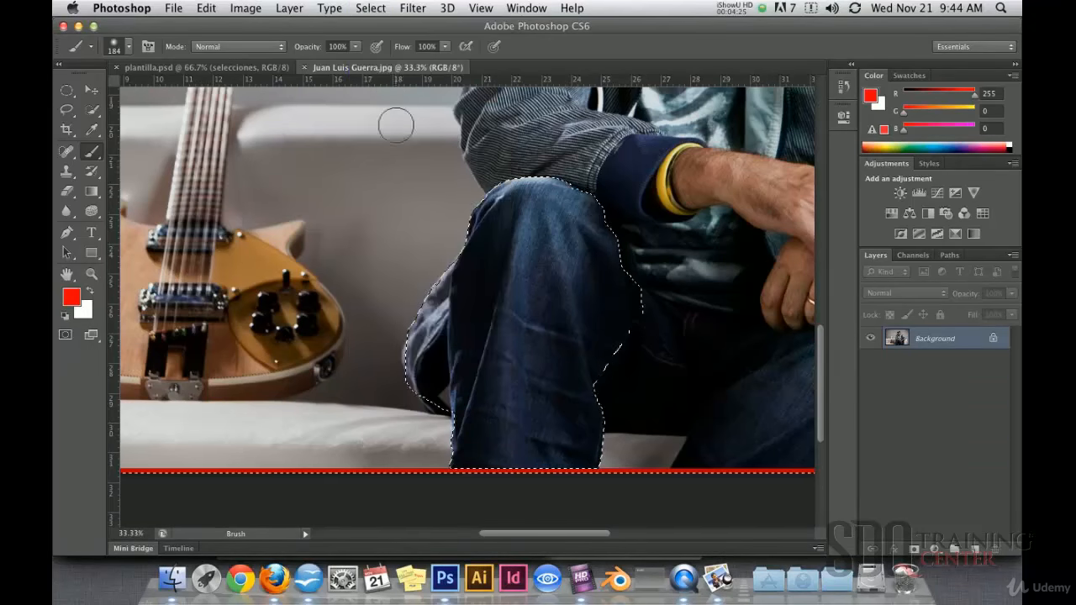
{"action": "left_click", "coordinate": [504, 332], "text": "alt"}
{"action": "left_click", "coordinate": [522, 341], "text": "alt"}
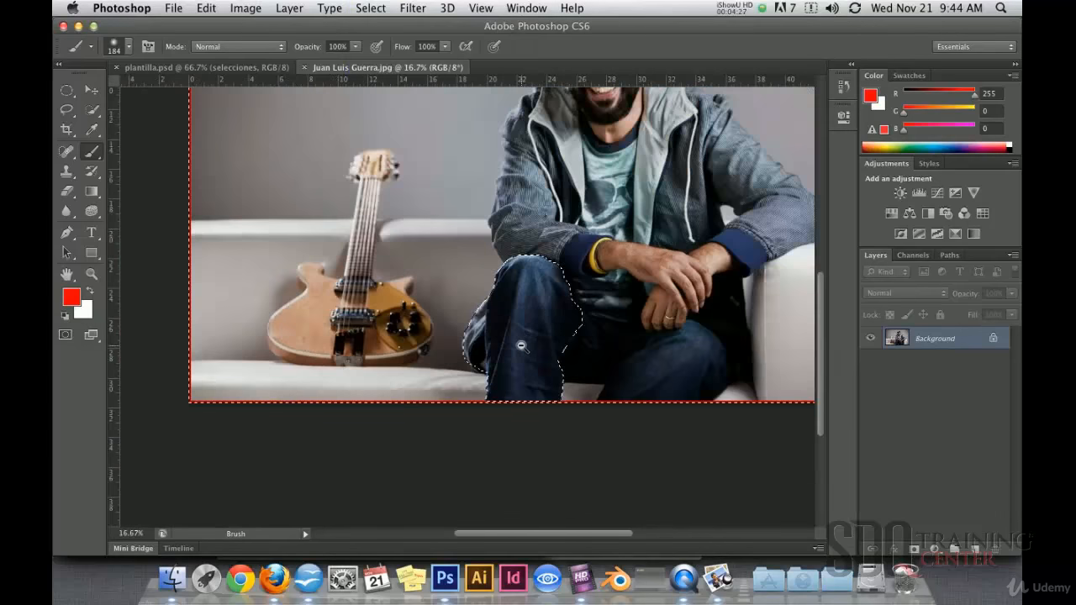
{"action": "left_click", "coordinate": [519, 343], "text": "alt"}
{"action": "mouse_move", "coordinate": [439, 376]}
{"action": "left_mouse_down"}
{"action": "mouse_move", "coordinate": [473, 384]}
{"action": "mouse_move", "coordinate": [453, 393]}
{"action": "mouse_move", "coordinate": [459, 383]}
{"action": "mouse_move", "coordinate": [406, 383]}
{"action": "mouse_move", "coordinate": [497, 371]}
{"action": "mouse_move", "coordinate": [458, 412]}
{"action": "mouse_move", "coordinate": [391, 428]}
{"action": "mouse_move", "coordinate": [413, 450]}
{"action": "mouse_move", "coordinate": [521, 479]}
{"action": "left_mouse_up"}
{"action": "key", "text": "super+z"}
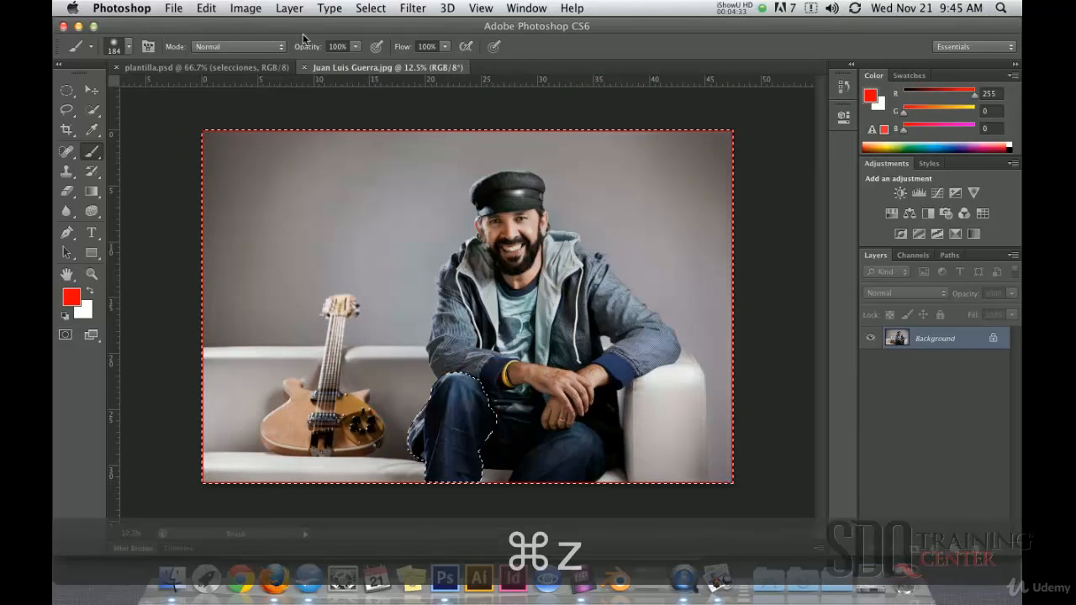
- Invert the selection back to the leg, brush red over the leg, and undo the stroke
{"action": "left_click", "coordinate": [370, 9]}
{"action": "left_click", "coordinate": [384, 70]}
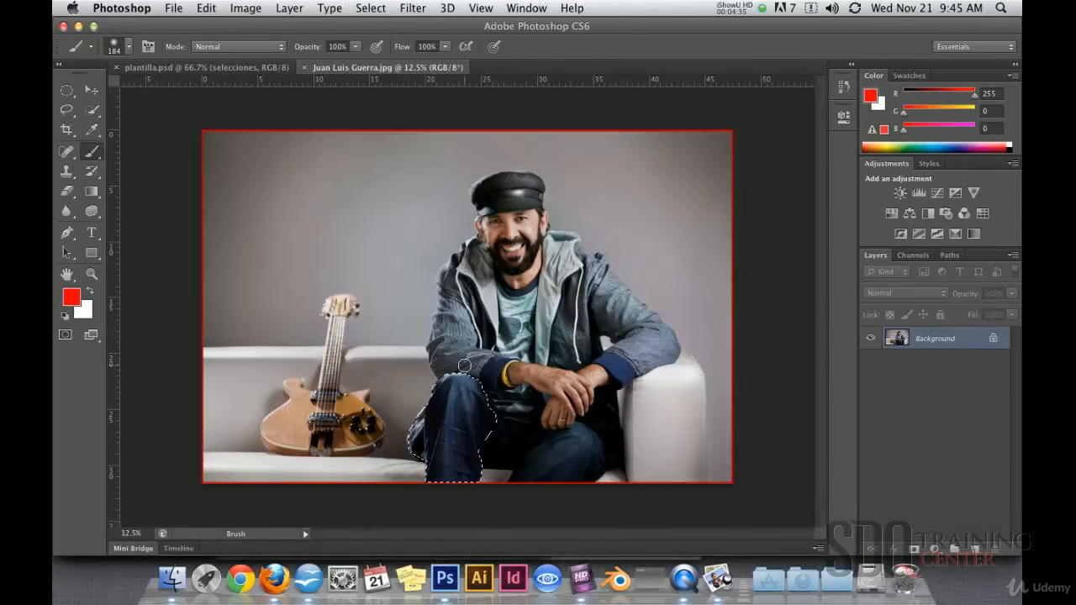
{"action": "mouse_move", "coordinate": [443, 388]}
{"action": "left_mouse_down"}
{"action": "mouse_move", "coordinate": [490, 406]}
{"action": "mouse_move", "coordinate": [481, 461]}
{"action": "left_mouse_up"}
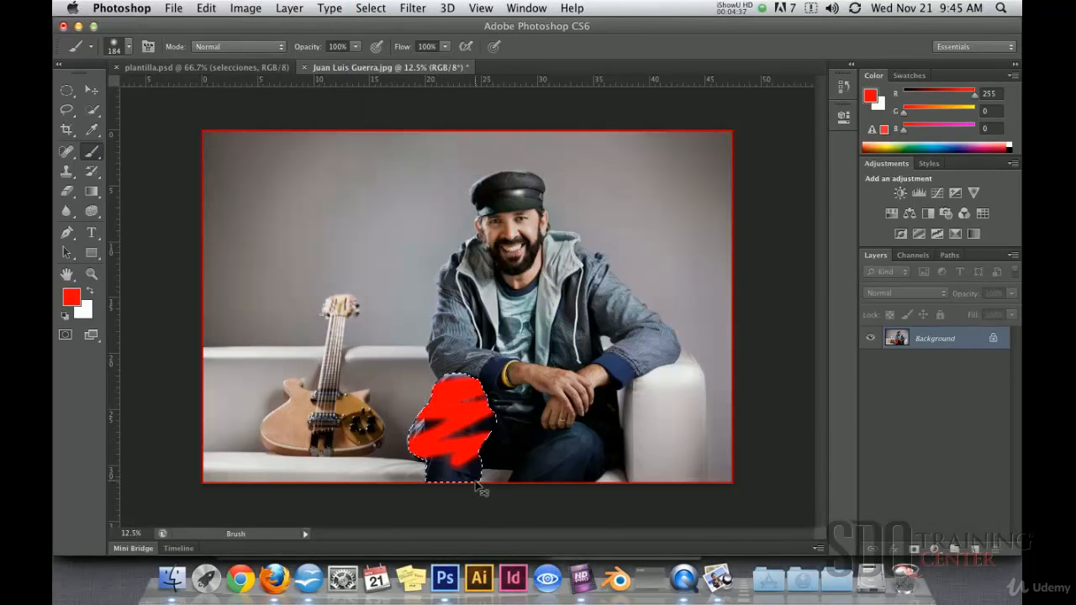
{"action": "key", "text": "super+z"}
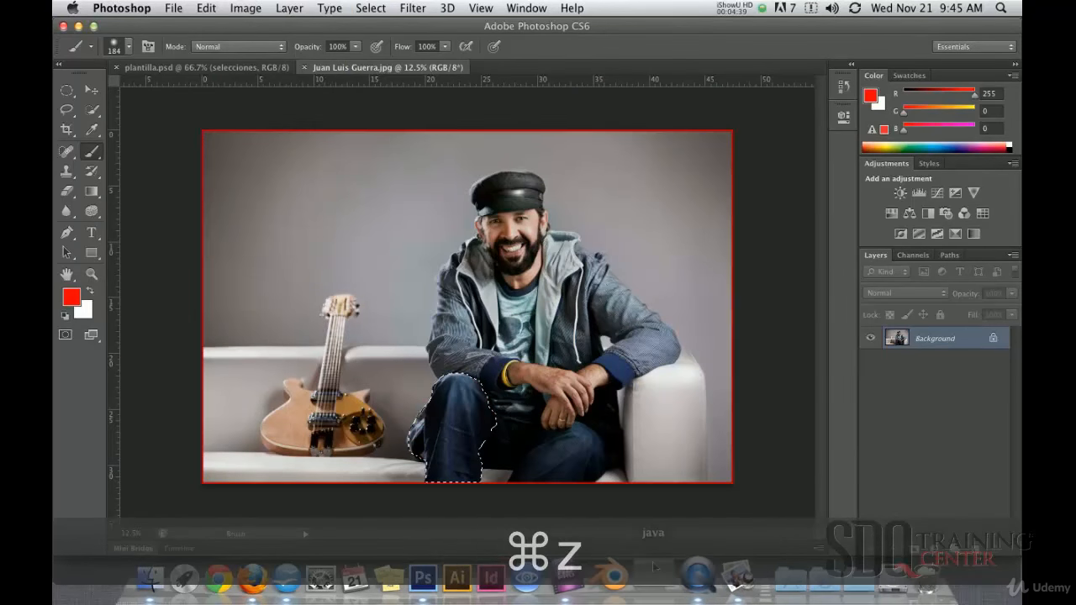
- Switch to Preview to see which selection topic follows Inverse, and return to Photoshop
{"action": "left_click", "coordinate": [721, 578]}
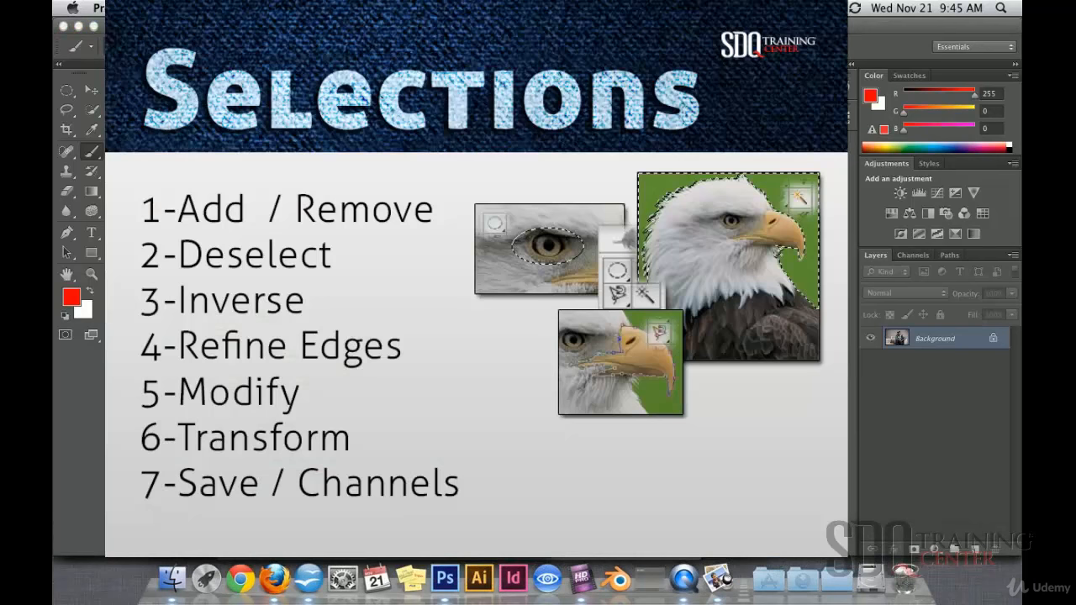
{"action": "key", "text": "super+Tab"}
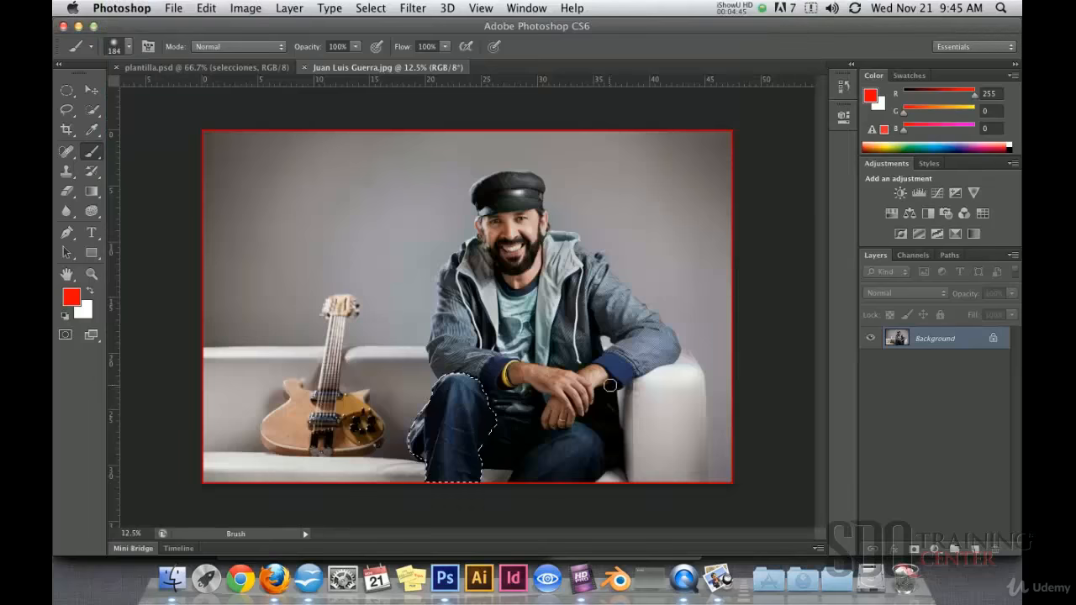
- Copy the selected leg onto a new layer and move the copy onto the wall area above the guitar
{"action": "left_click", "coordinate": [447, 411]}
{"action": "left_click", "coordinate": [458, 407]}
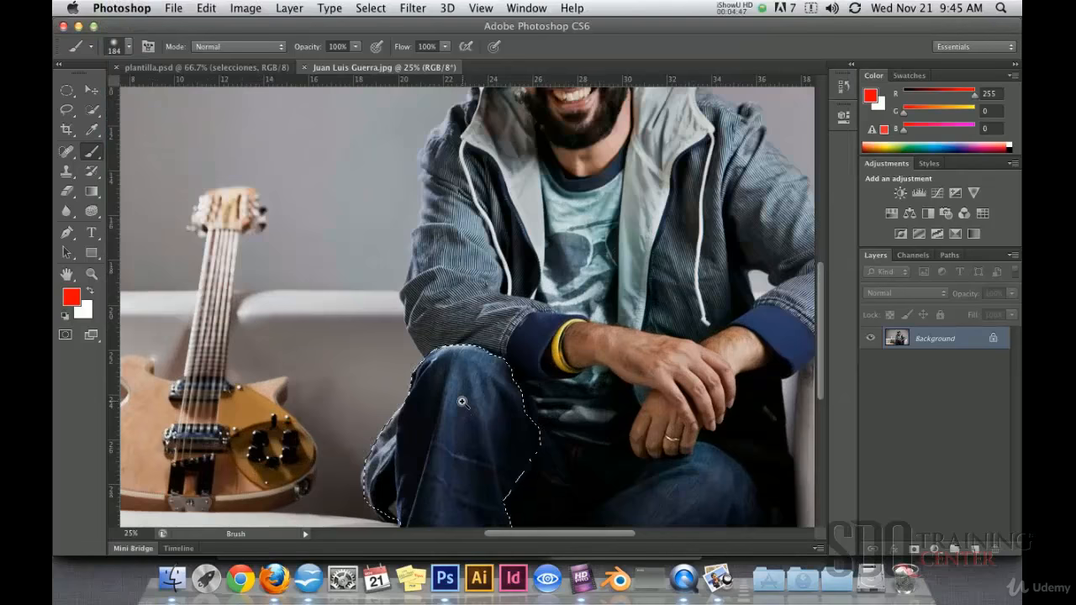
{"action": "left_click", "coordinate": [462, 402]}
{"action": "left_click", "coordinate": [463, 400]}
{"action": "left_click_drag", "start_coordinate": [461, 396], "coordinate": [479, 312]}
{"action": "left_click", "coordinate": [487, 336], "text": "alt"}
{"action": "left_click", "coordinate": [493, 349], "text": "alt"}
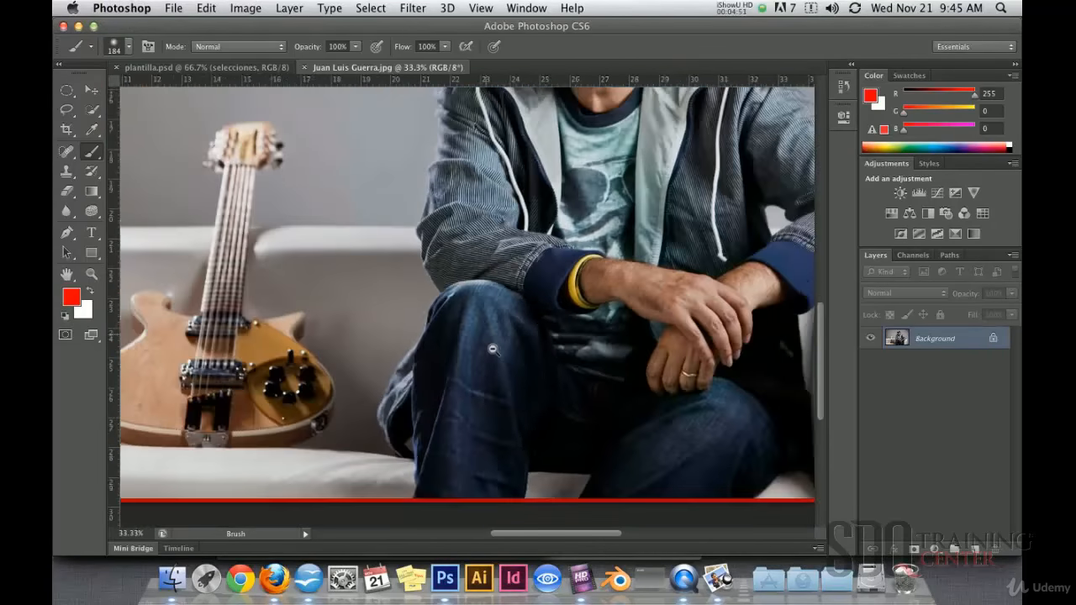
{"action": "left_click", "coordinate": [493, 349], "text": "alt"}
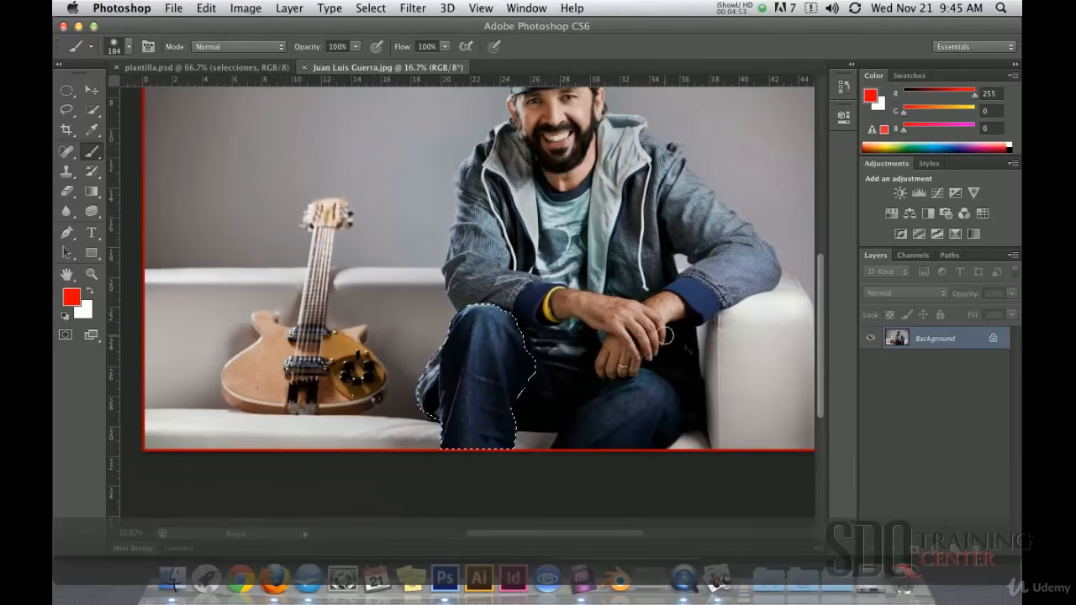
{"action": "key", "text": "super+j"}
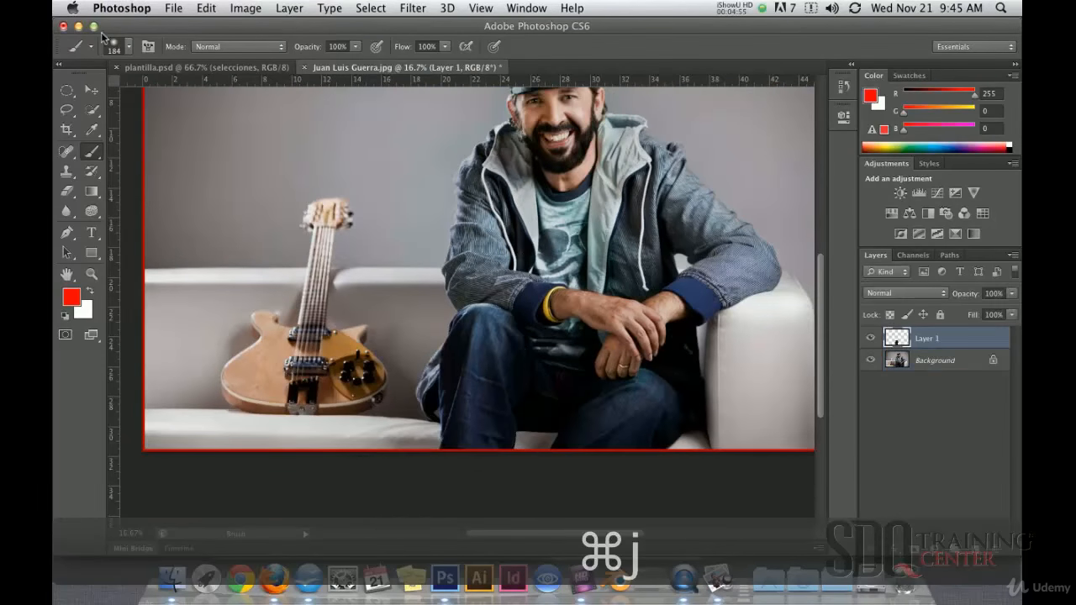
{"action": "left_click", "coordinate": [92, 94]}
{"action": "left_click_drag", "start_coordinate": [509, 416], "coordinate": [302, 229]}
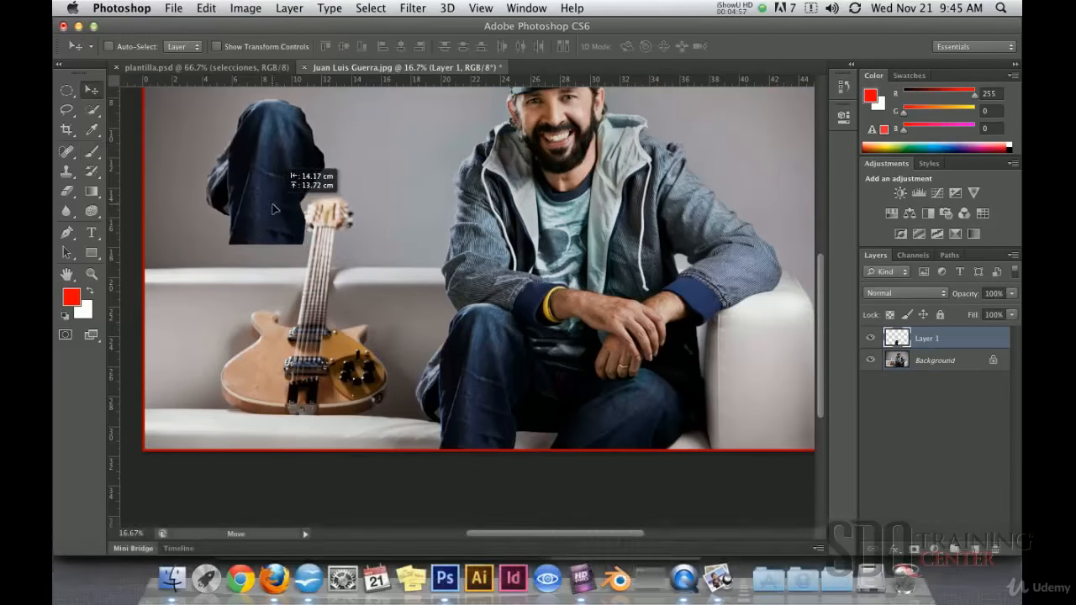
{"action": "left_click_drag", "start_coordinate": [289, 135], "coordinate": [362, 190]}
- Examine the cut edges of the copied leg up close along its side and around the knee
{"action": "scroll", "coordinate": [434, 375], "scroll_direction": "up", "scroll_amount": 5}
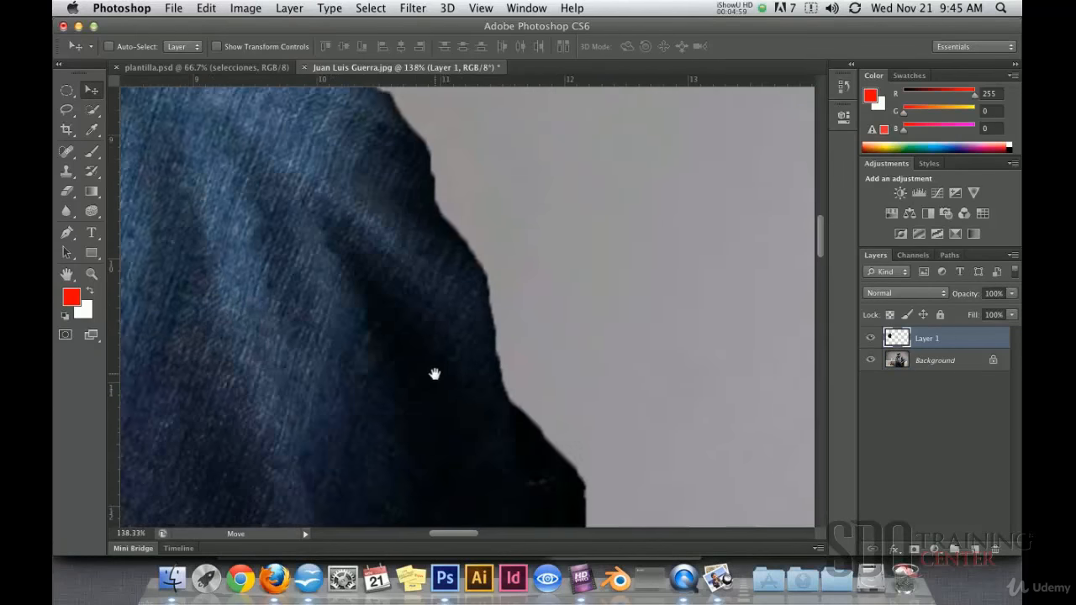
{"action": "left_click_drag", "start_coordinate": [437, 303], "coordinate": [439, 303]}
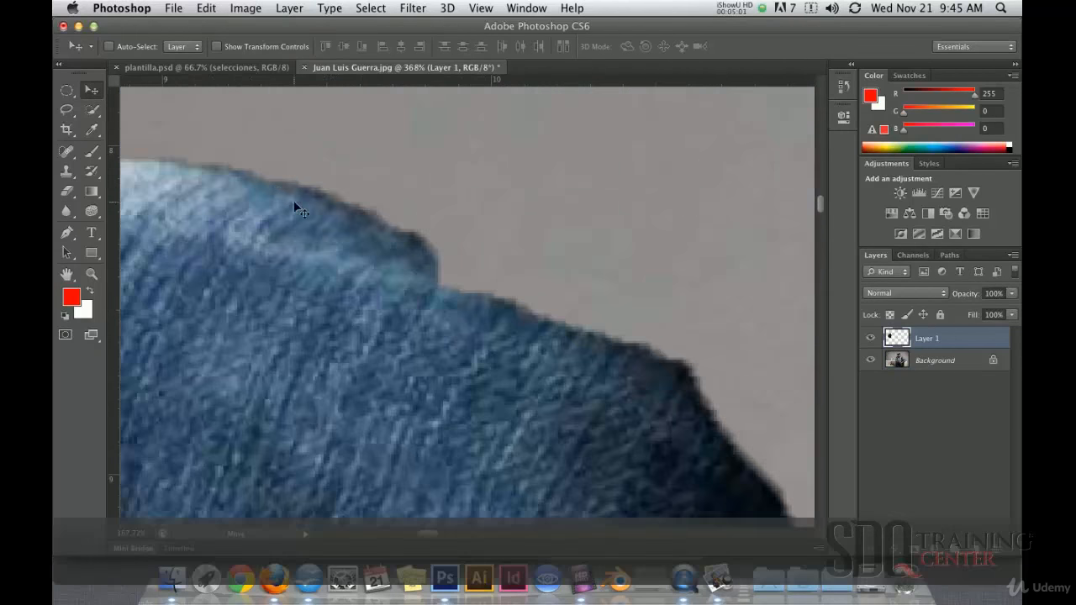
{"action": "left_click", "coordinate": [521, 316], "text": "alt"}
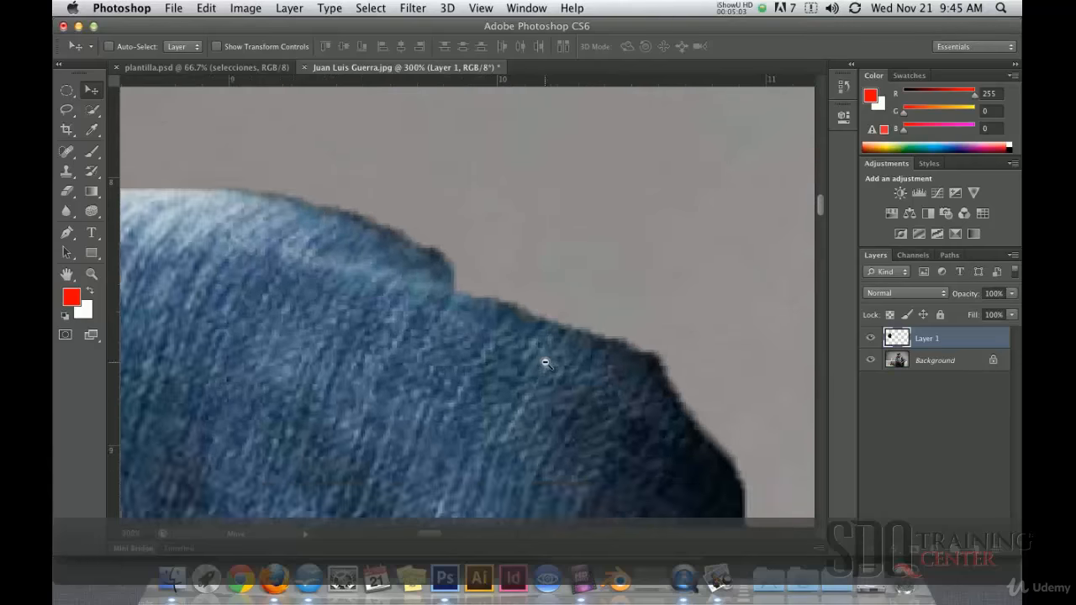
{"action": "left_click", "coordinate": [546, 363], "text": "alt"}
{"action": "left_click", "coordinate": [545, 365], "text": "alt"}
{"action": "left_click", "coordinate": [542, 370], "text": "alt"}
{"action": "left_click", "coordinate": [540, 376], "text": "alt"}
{"action": "left_click_drag", "start_coordinate": [501, 382], "coordinate": [501, 384]}
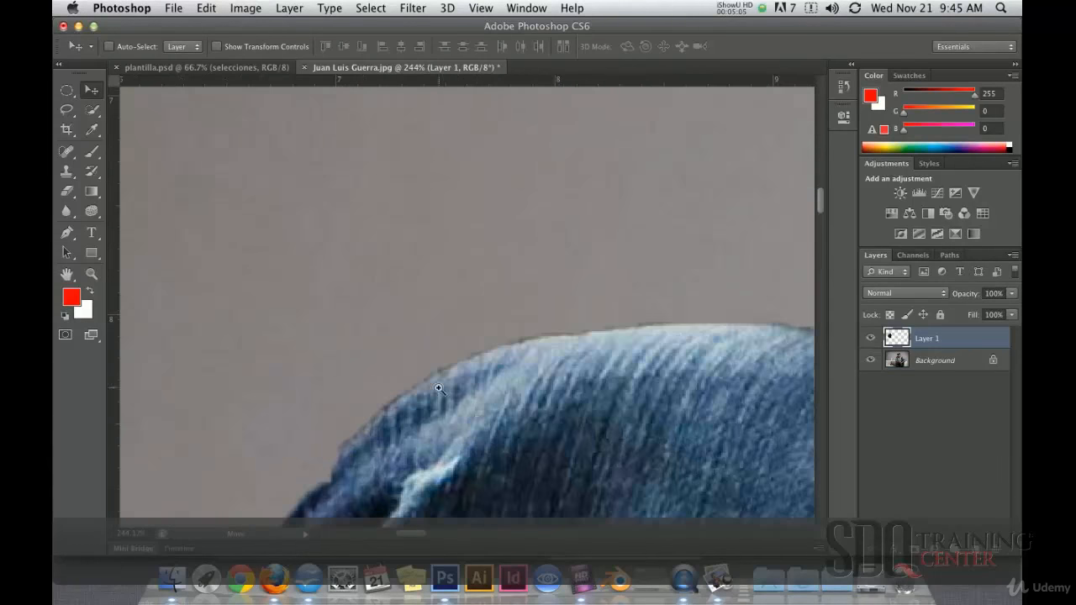
{"action": "left_click", "coordinate": [583, 410], "text": "alt"}
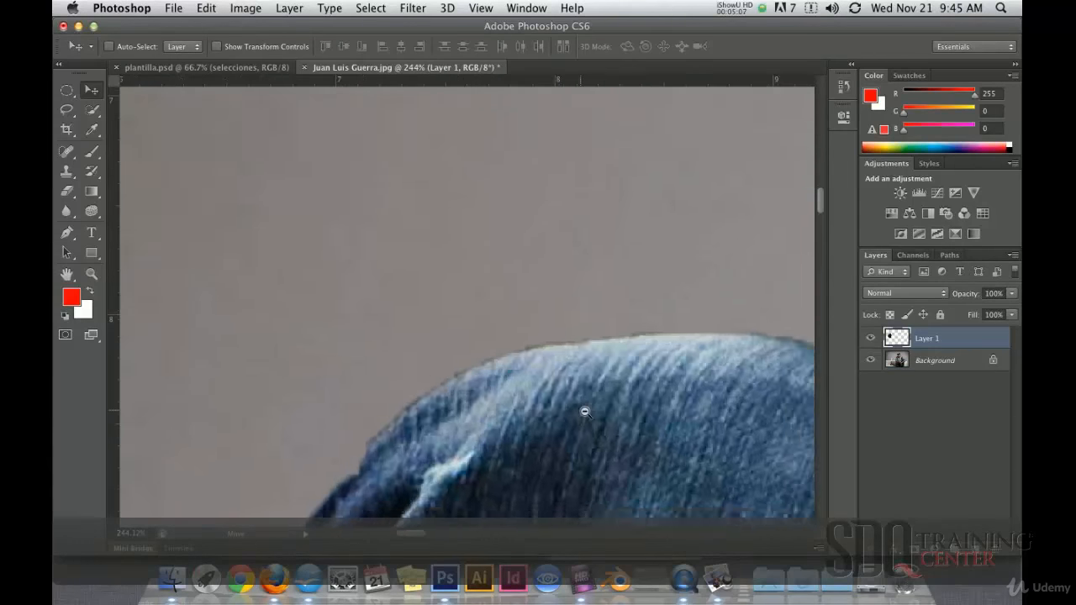
{"action": "left_click", "coordinate": [593, 414], "text": "alt"}
{"action": "left_click", "coordinate": [606, 418], "text": "alt"}
{"action": "left_click", "coordinate": [607, 420], "text": "alt"}
{"action": "left_click", "coordinate": [610, 427], "text": "alt"}
- Undo the move of the leg copy and the layer copy itself, going back to the leg selection
{"action": "key", "text": "super+z"}
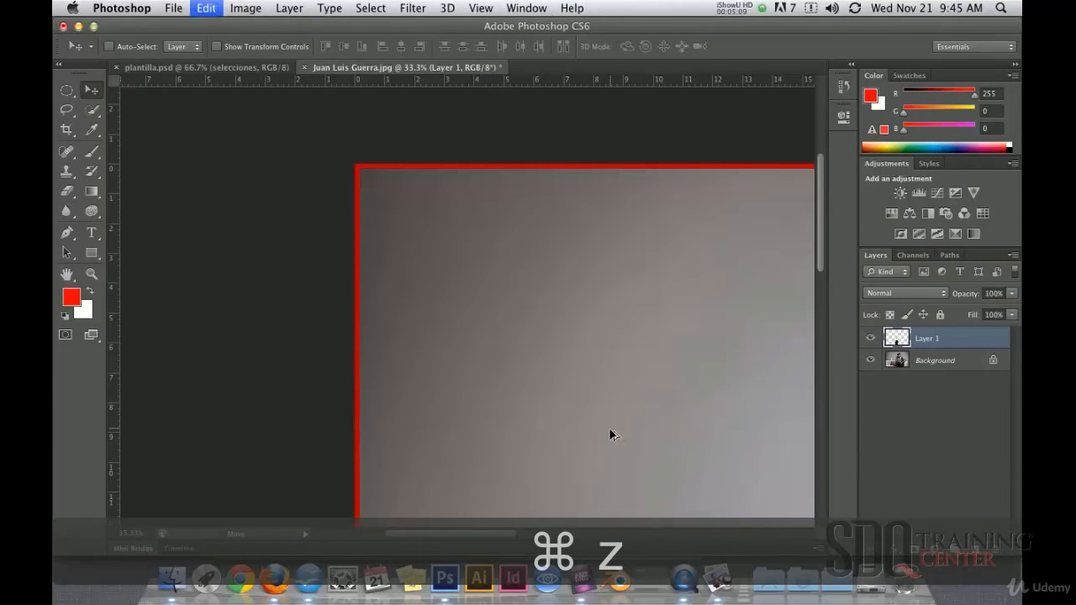
{"action": "key", "text": "alt+super+z"}
{"action": "left_click_drag", "start_coordinate": [464, 319], "coordinate": [600, 340]}
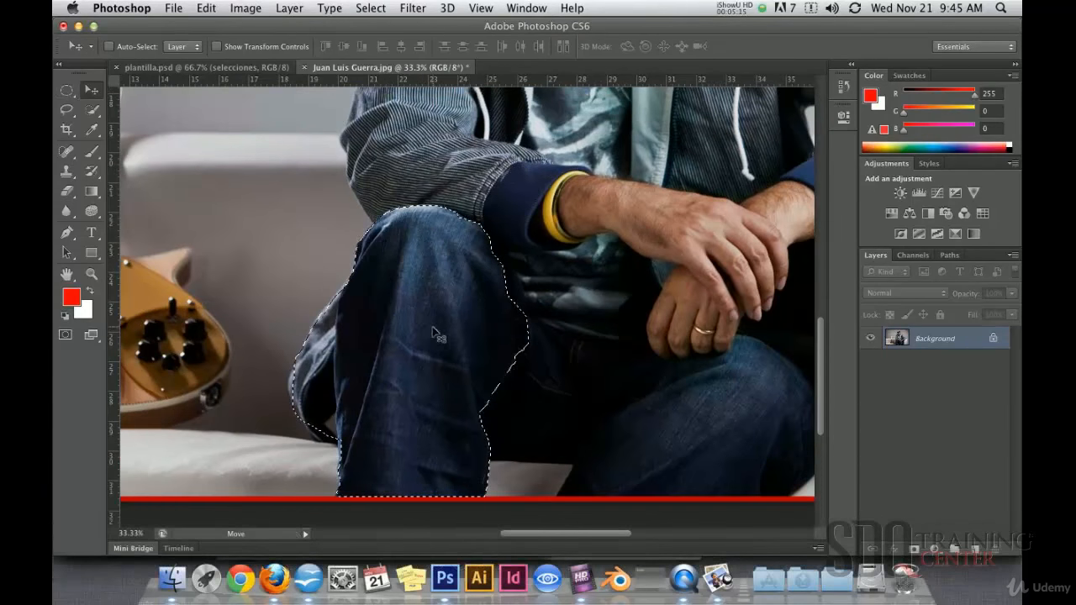
- Switch between the Elliptical Marquee, Lasso and Quick Selection tools, ending with the Elliptical Marquee
{"action": "left_click", "coordinate": [66, 90]}
{"action": "left_click", "coordinate": [66, 110]}
{"action": "left_click", "coordinate": [94, 110]}
{"action": "left_click", "coordinate": [68, 109]}
{"action": "left_click", "coordinate": [66, 90]}
{"action": "left_click", "coordinate": [66, 109]}
{"action": "left_click", "coordinate": [91, 110]}
{"action": "left_click", "coordinate": [66, 90]}
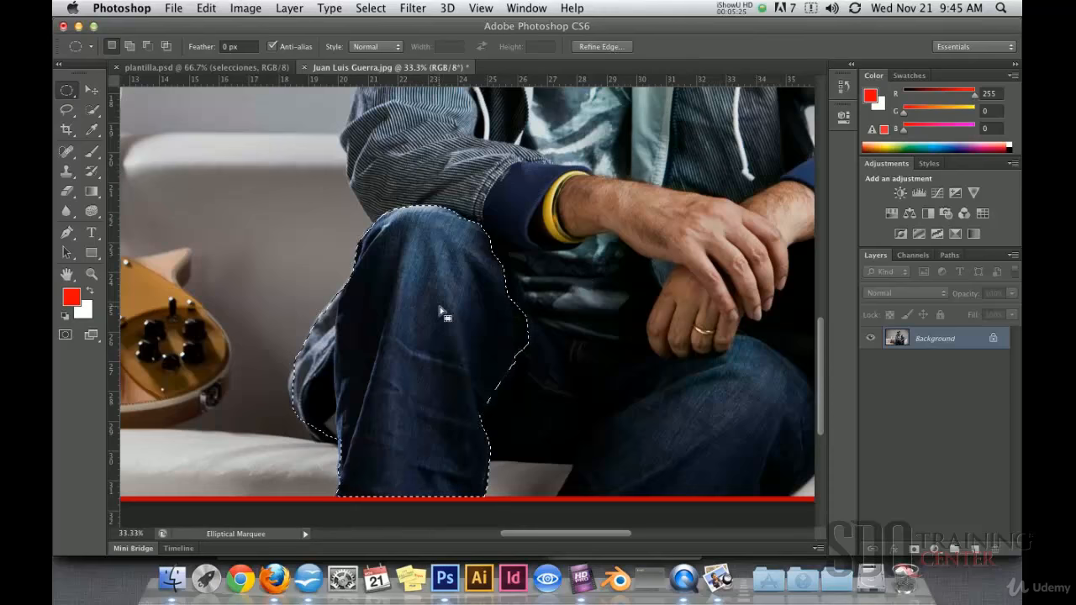
- Open Refine Edge for the leg selection and move its dialog higher, closer to the leg preview
{"action": "left_click", "coordinate": [369, 8]}
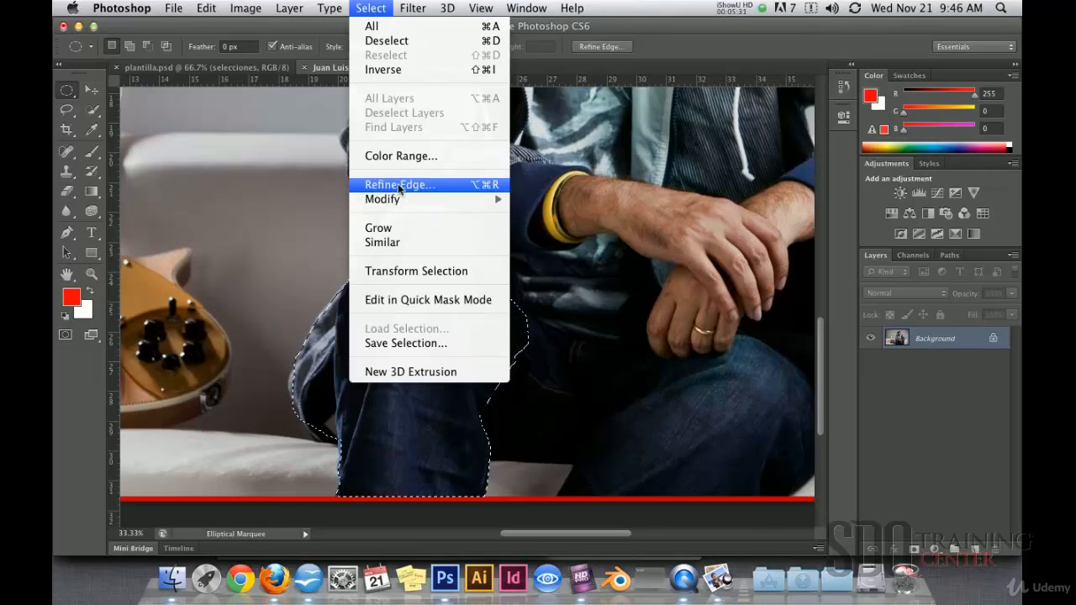
{"action": "left_click", "coordinate": [454, 186]}
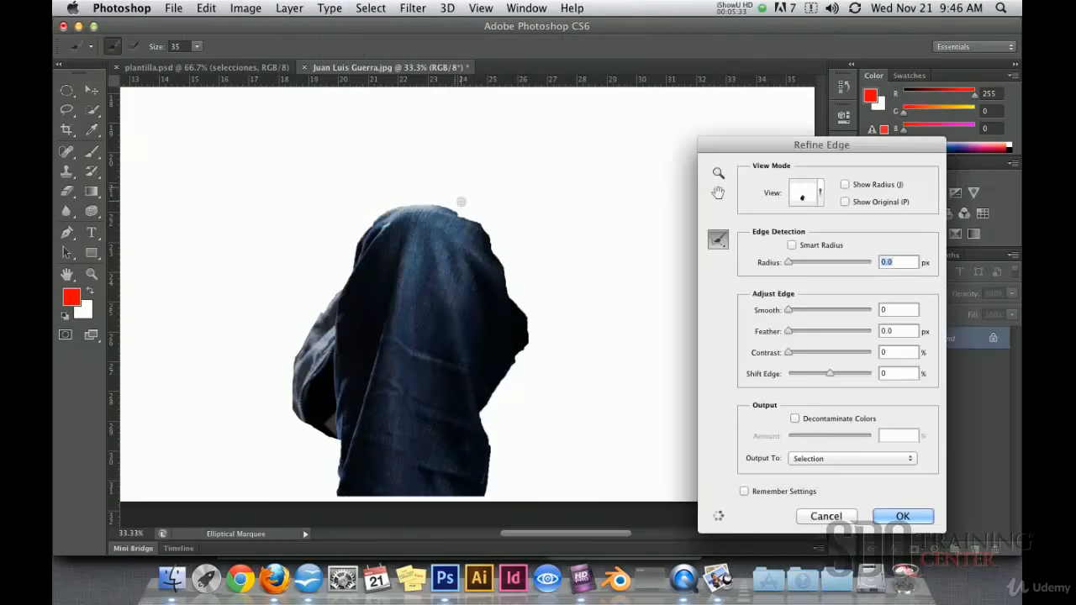
{"action": "left_click_drag", "start_coordinate": [766, 144], "coordinate": [622, 46]}
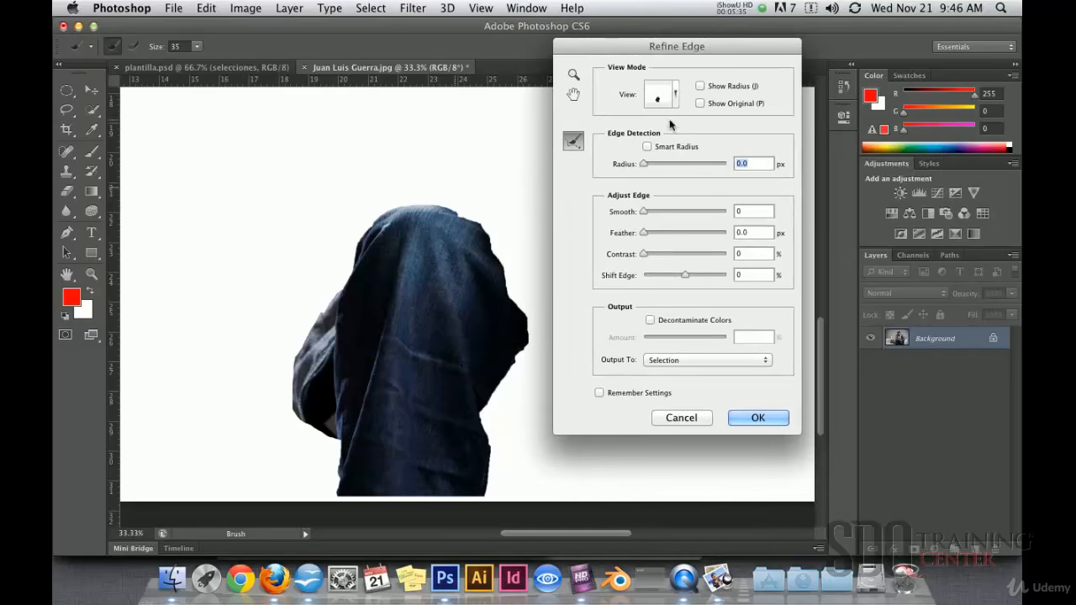
- Look through the Refine Edge view modes, keeping the preview on white
{"action": "left_click", "coordinate": [672, 97]}
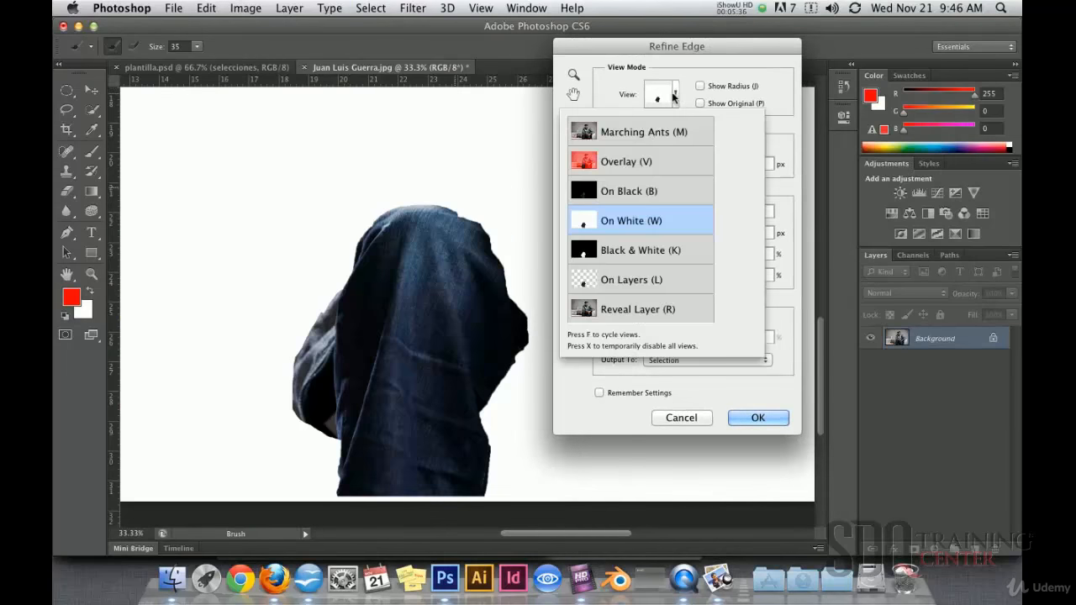
{"action": "left_click", "coordinate": [632, 253]}
{"action": "left_click", "coordinate": [771, 98]}
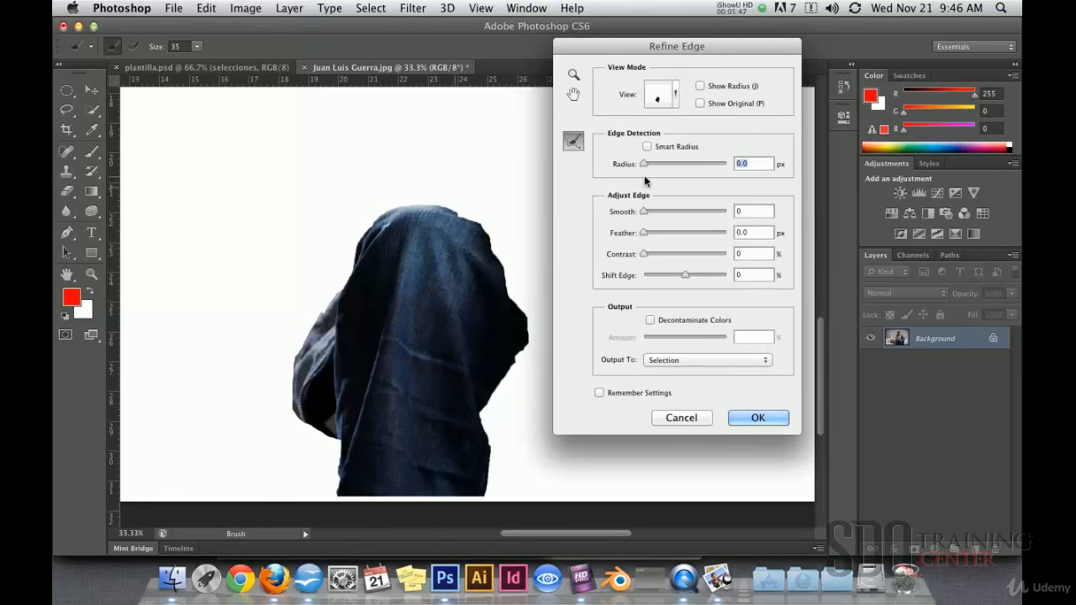
- Try different edge detection radii on the leg selection and settle on a radius of 0.8 px
{"action": "left_click_drag", "start_coordinate": [644, 164], "coordinate": [660, 166]}
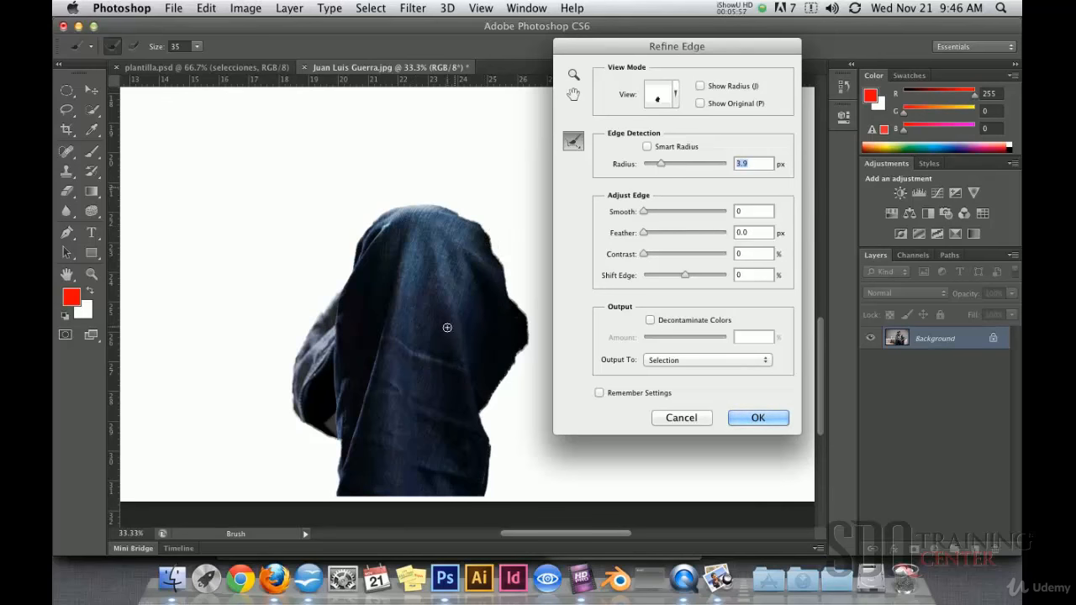
{"action": "left_click_drag", "start_coordinate": [648, 166], "coordinate": [643, 164]}
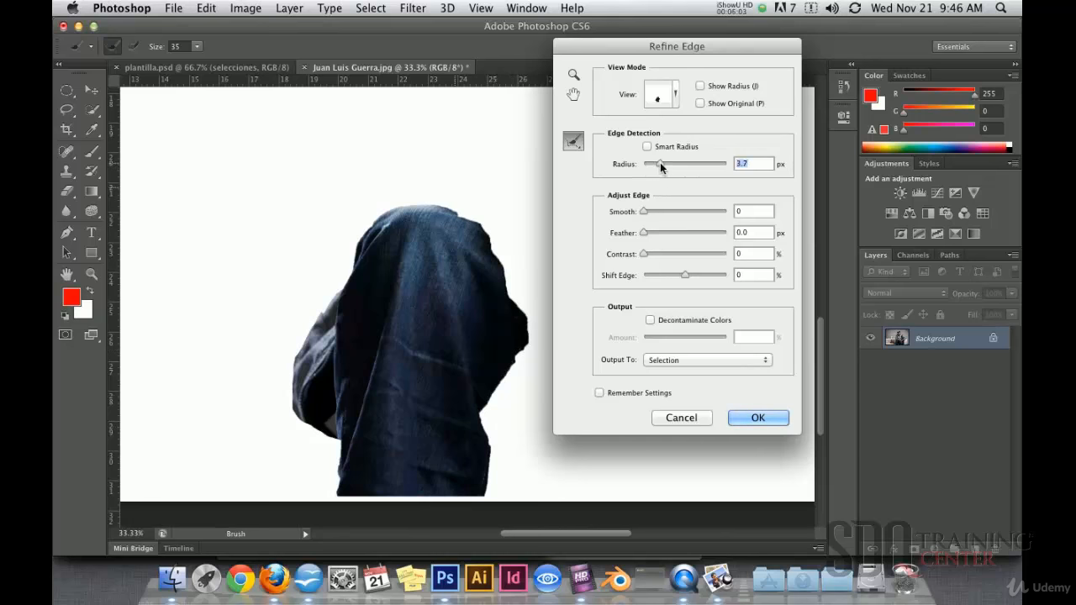
{"action": "left_click_drag", "start_coordinate": [661, 166], "coordinate": [648, 168]}
- Try a Smooth value of 55 and a 29.4 px Feather on the leg edge, resetting each to 0
{"action": "left_click_drag", "start_coordinate": [645, 213], "coordinate": [673, 213]}
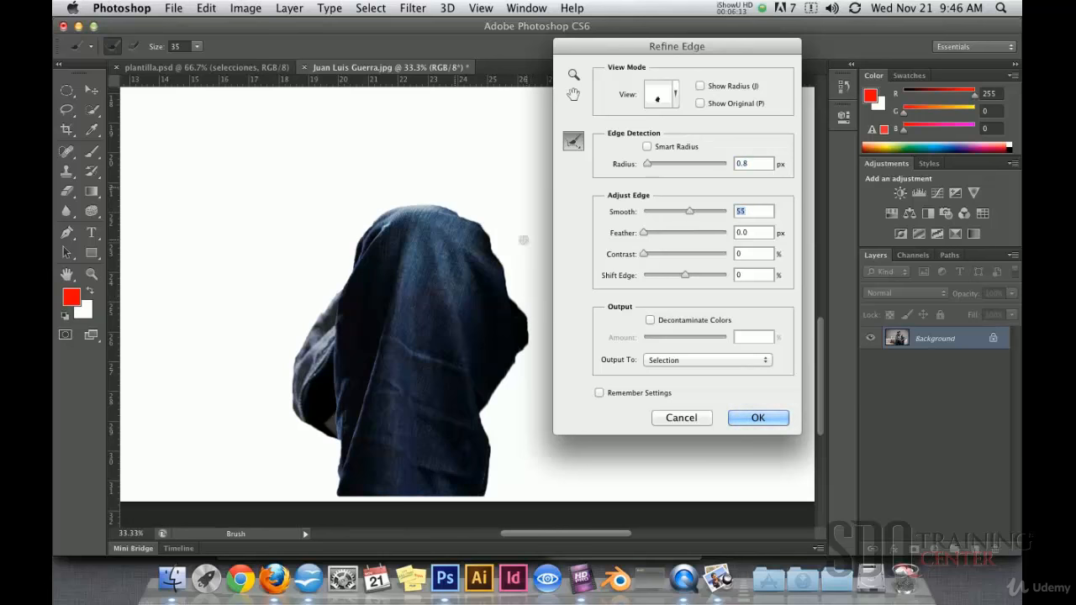
{"action": "left_click_drag", "start_coordinate": [687, 216], "coordinate": [658, 237]}
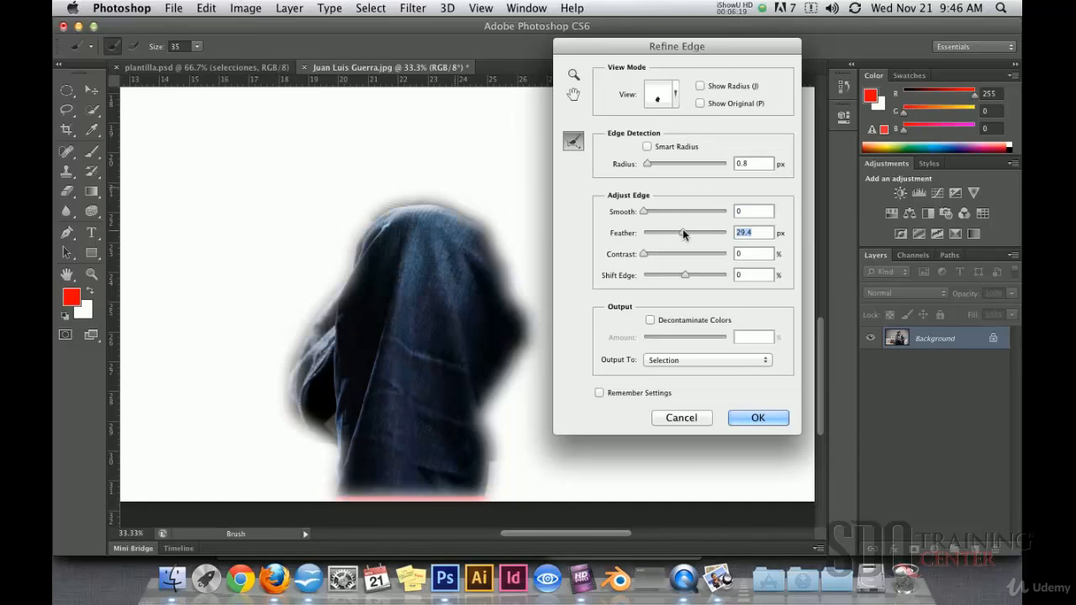
{"action": "left_click_drag", "start_coordinate": [683, 235], "coordinate": [607, 266]}
- Try Shift Edge at +100% and at -20%, and keep the refinement's output as Selection
{"action": "left_click_drag", "start_coordinate": [682, 277], "coordinate": [731, 278]}
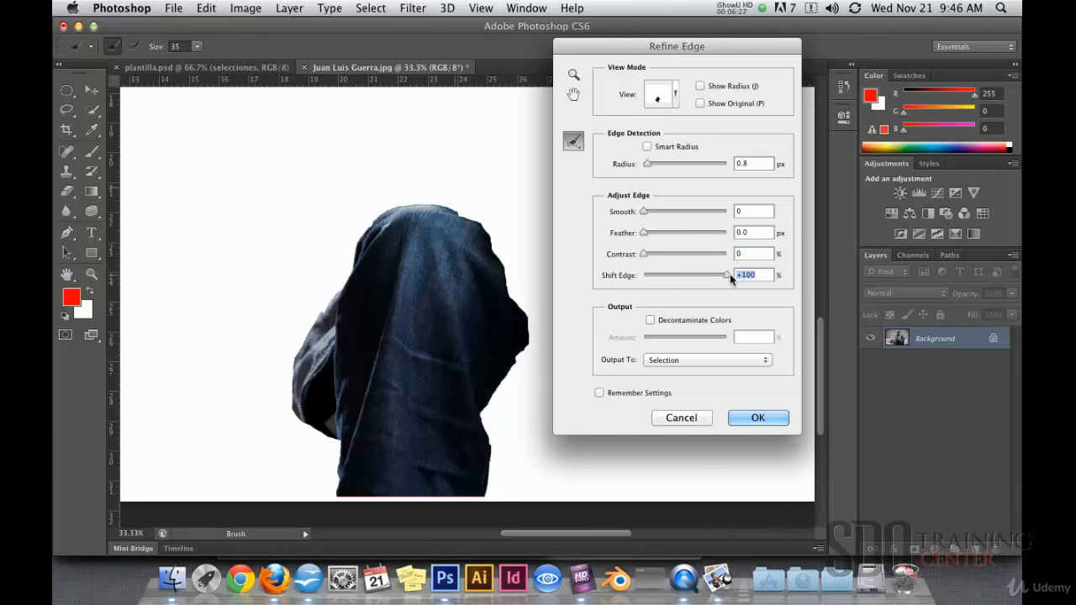
{"action": "mouse_move", "coordinate": [649, 284]}
{"action": "left_mouse_down"}
{"action": "mouse_move", "coordinate": [629, 280]}
{"action": "mouse_move", "coordinate": [660, 280]}
{"action": "left_mouse_up"}
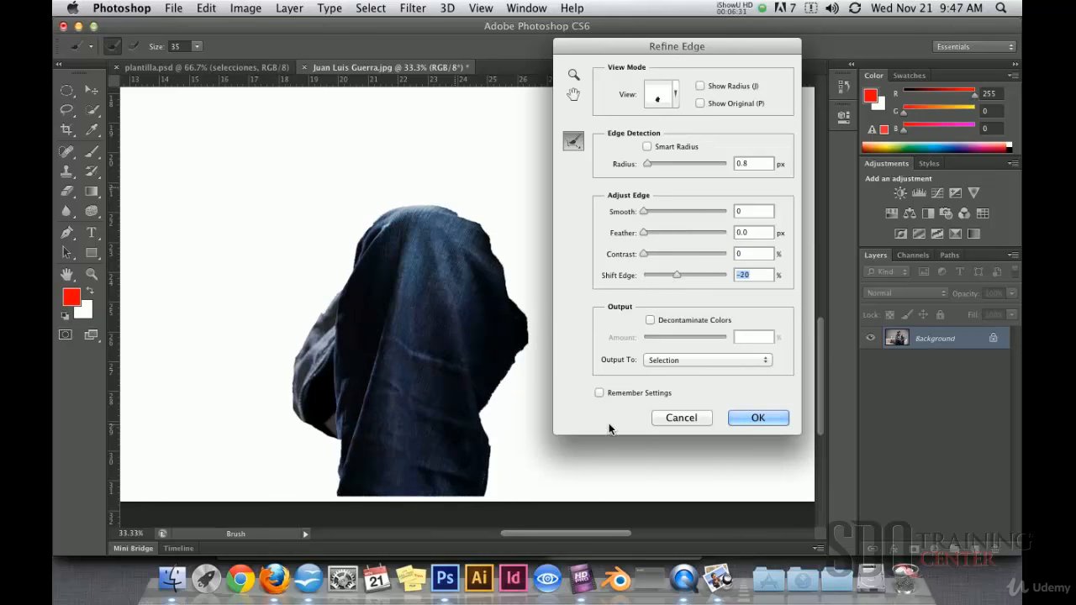
{"action": "left_click", "coordinate": [683, 361]}
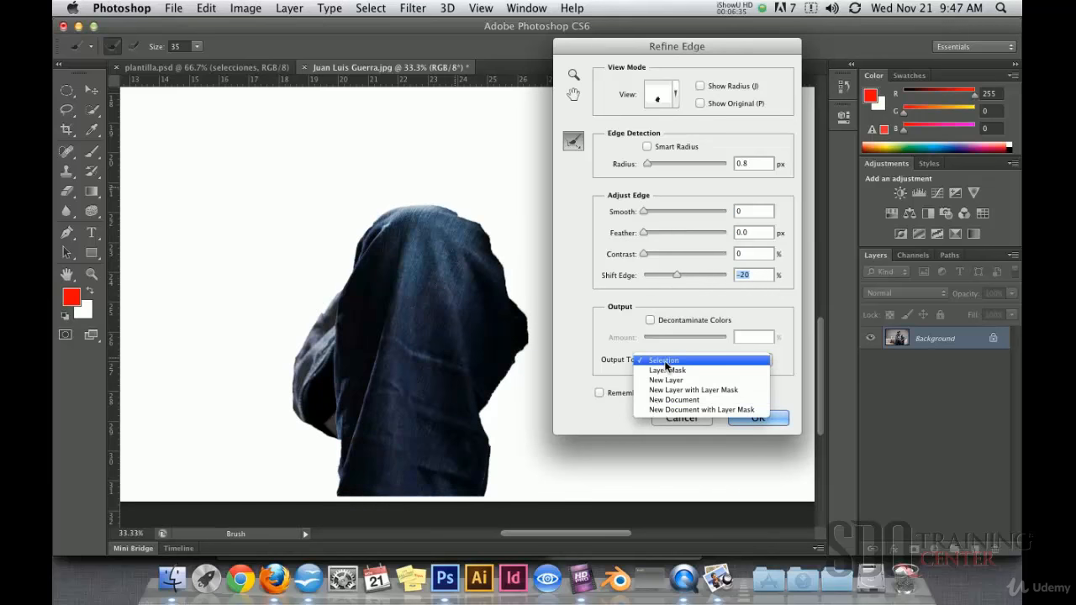
{"action": "left_click", "coordinate": [668, 357]}
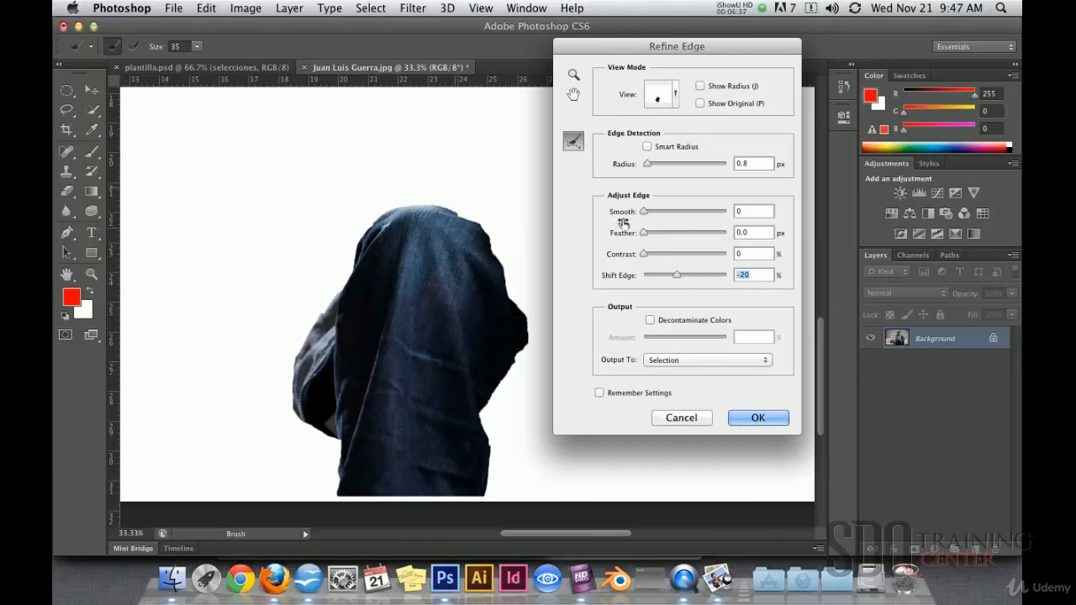
- Set the Feather to 2.5 px and Shift Edge to -49%, and apply the refinement to the leg selection
{"action": "left_click_drag", "start_coordinate": [643, 235], "coordinate": [654, 233]}
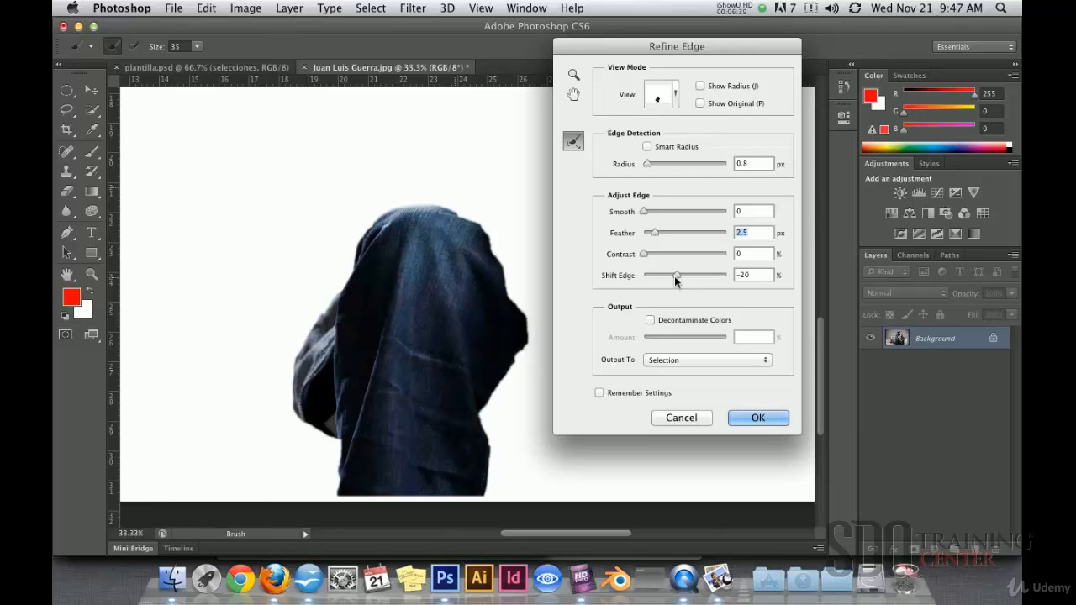
{"action": "left_click_drag", "start_coordinate": [676, 275], "coordinate": [664, 275]}
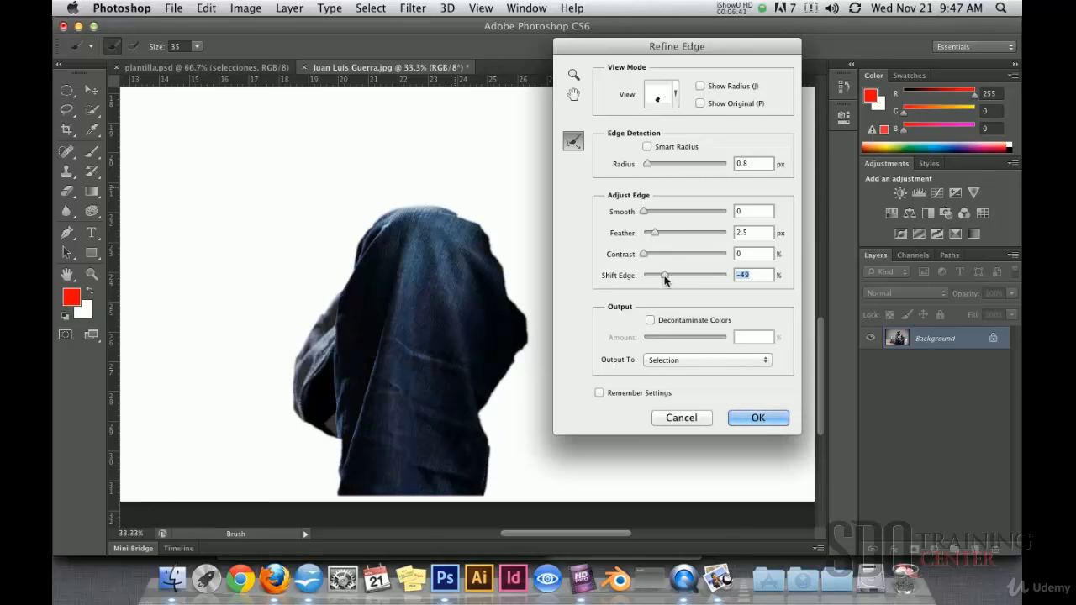
{"action": "left_click_drag", "start_coordinate": [648, 211], "coordinate": [653, 212]}
{"action": "left_click", "coordinate": [758, 417]}
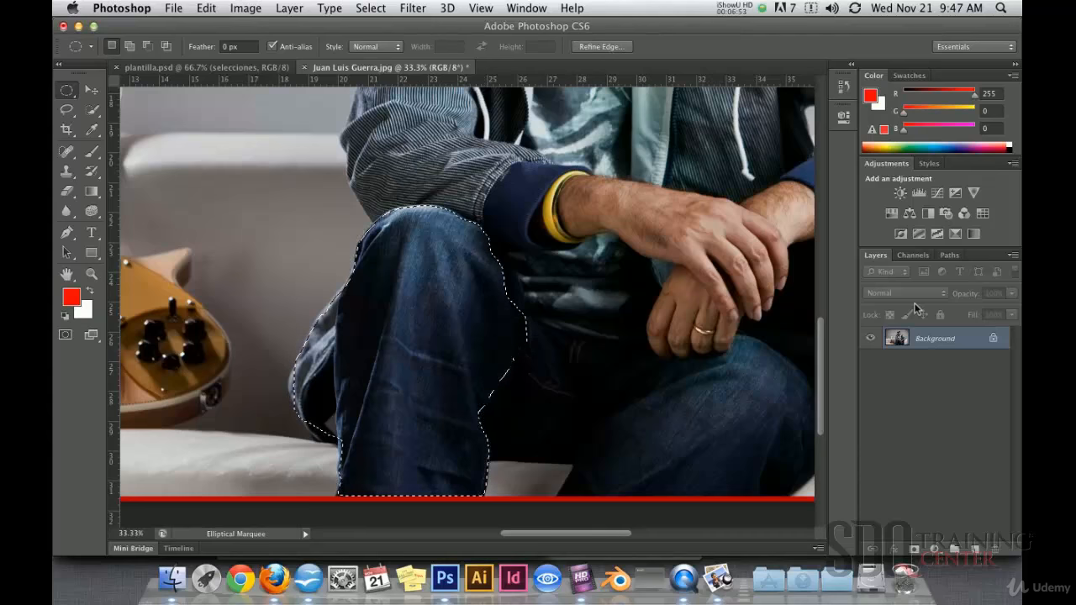
- Copy the refined leg selection to a new layer and move the copy up over the guitar's headstock
{"action": "key", "text": "super+j"}
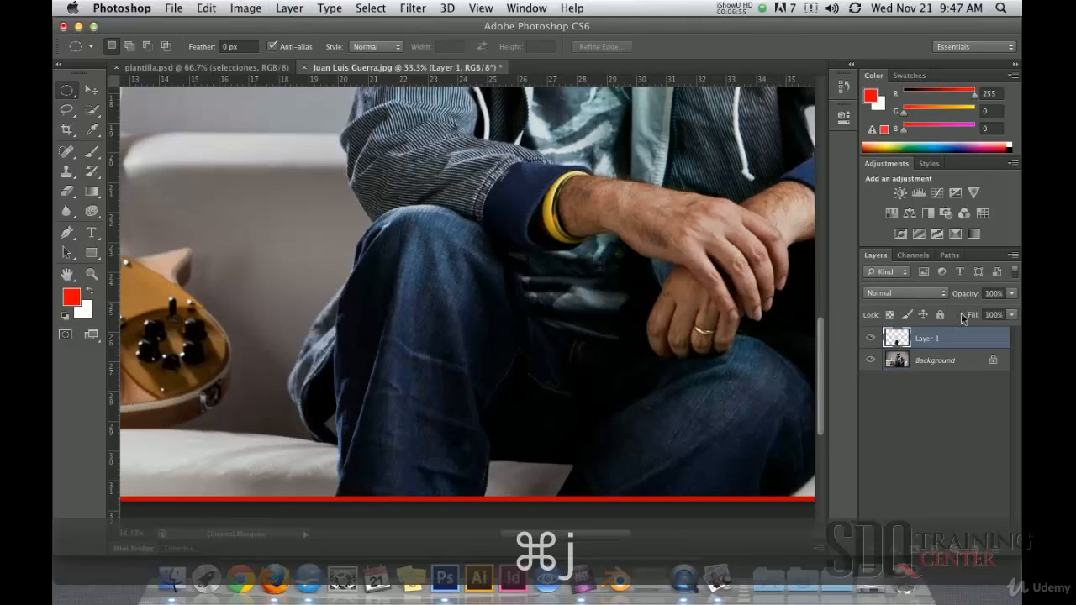
{"action": "scroll", "coordinate": [672, 336], "scroll_direction": "left", "scroll_amount": 5}
{"action": "scroll", "coordinate": [672, 336], "scroll_direction": "up", "scroll_amount": 4}
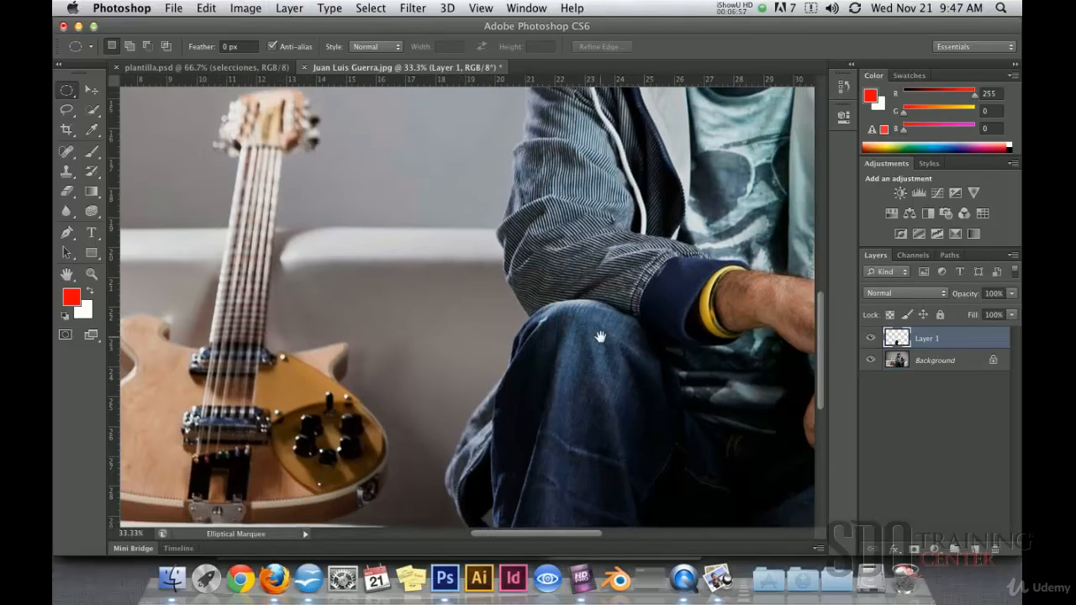
{"action": "left_click", "coordinate": [90, 89]}
{"action": "left_click_drag", "start_coordinate": [571, 382], "coordinate": [310, 216]}
- Examine the softened cut edge around the knee of the leg copy up close and from farther away
{"action": "left_click_drag", "start_coordinate": [382, 147], "coordinate": [384, 147]}
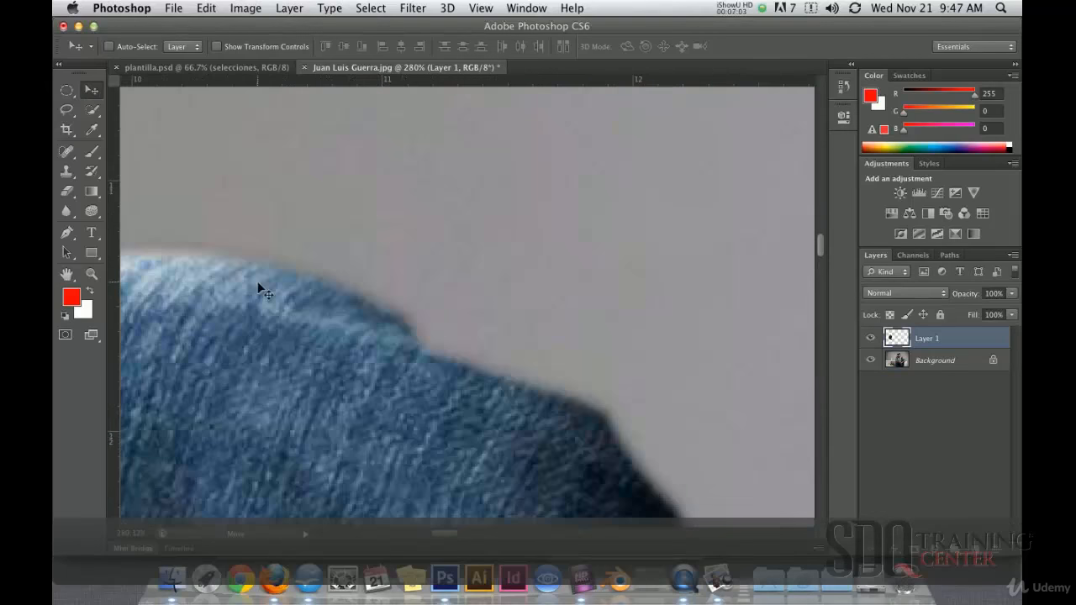
{"action": "key", "text": "super+minus"}
{"action": "key", "text": "super+minus"}
{"action": "key", "text": "super+minus"}
{"action": "key", "text": "super+minus"}
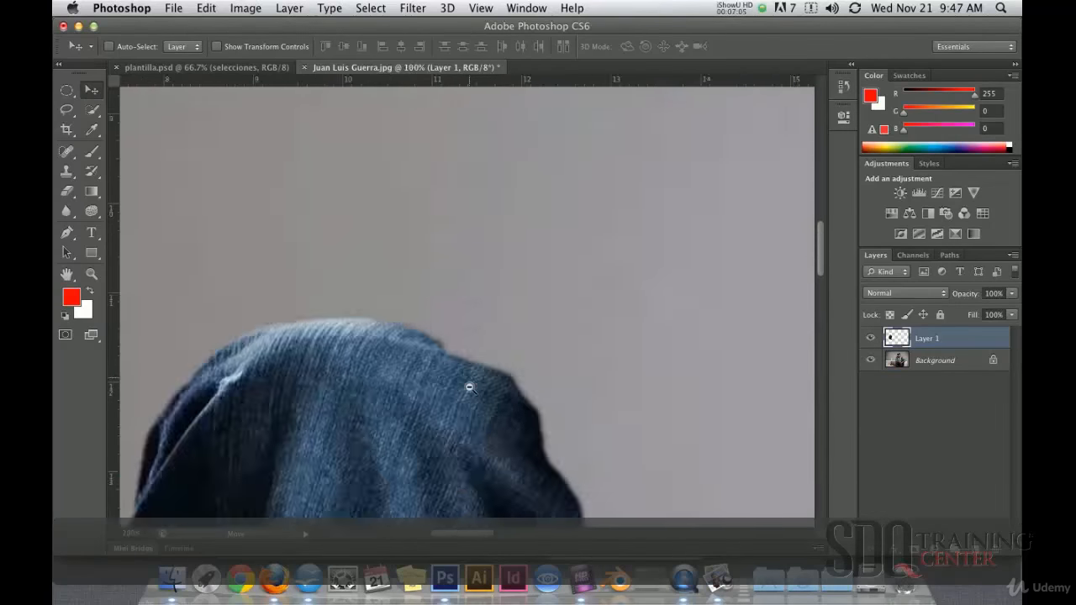
{"action": "key", "text": "super+minus"}
{"action": "key", "text": "super+minus"}
{"action": "key", "text": "super+minus"}
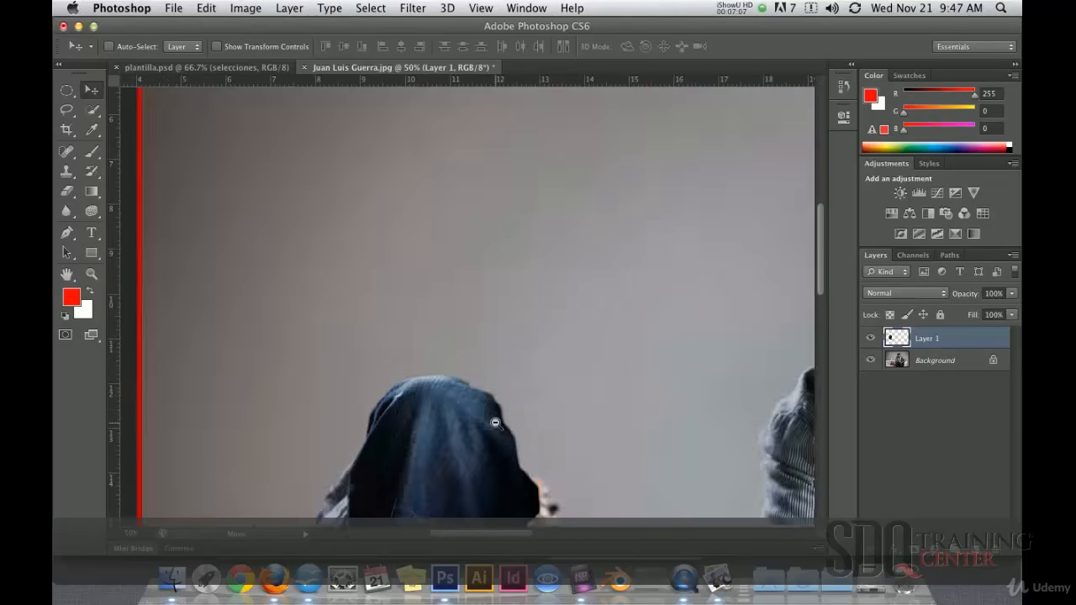
- Undo the move of the refined leg copy and its layer copy, going back to the refined selection
{"action": "key", "text": "super+z"}
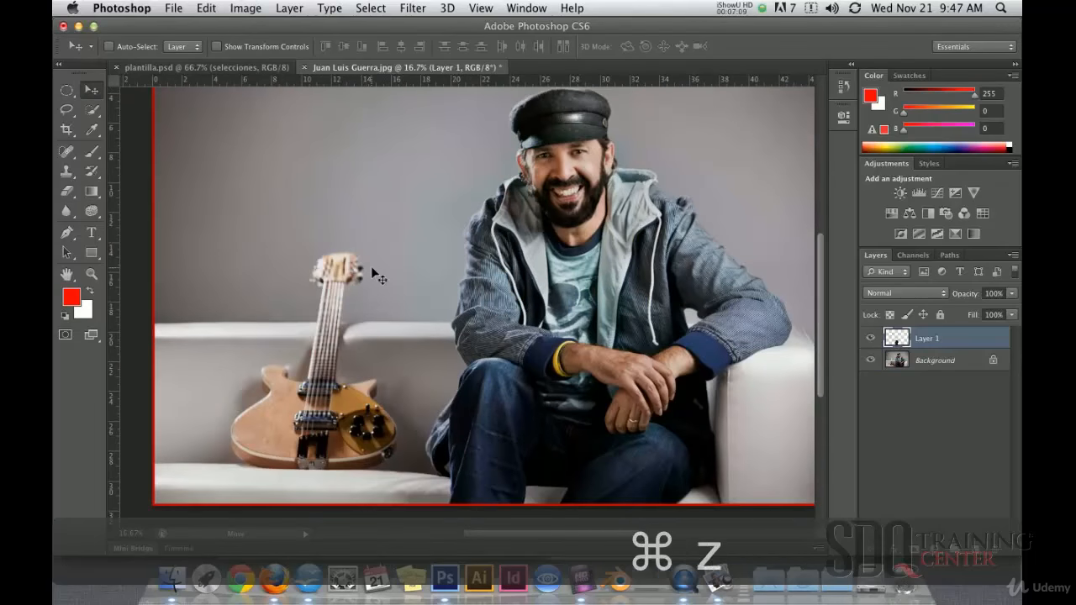
{"action": "key", "text": "super+alt+z"}
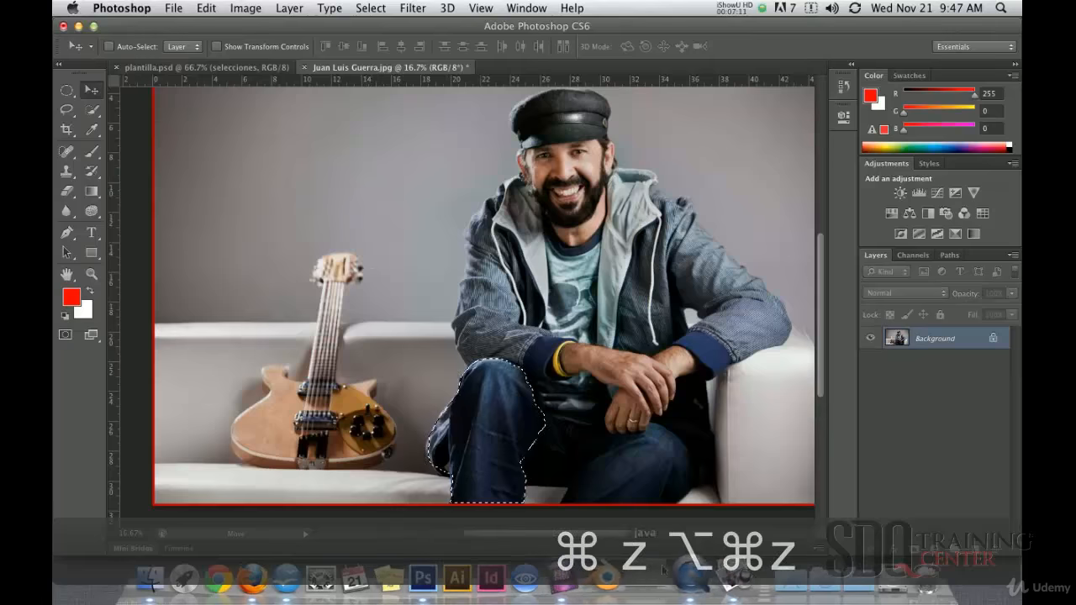
- Check the selection topics slide in Preview, and feather the leg selection by 10 pixels back in Photoshop
{"action": "left_click", "coordinate": [724, 579]}
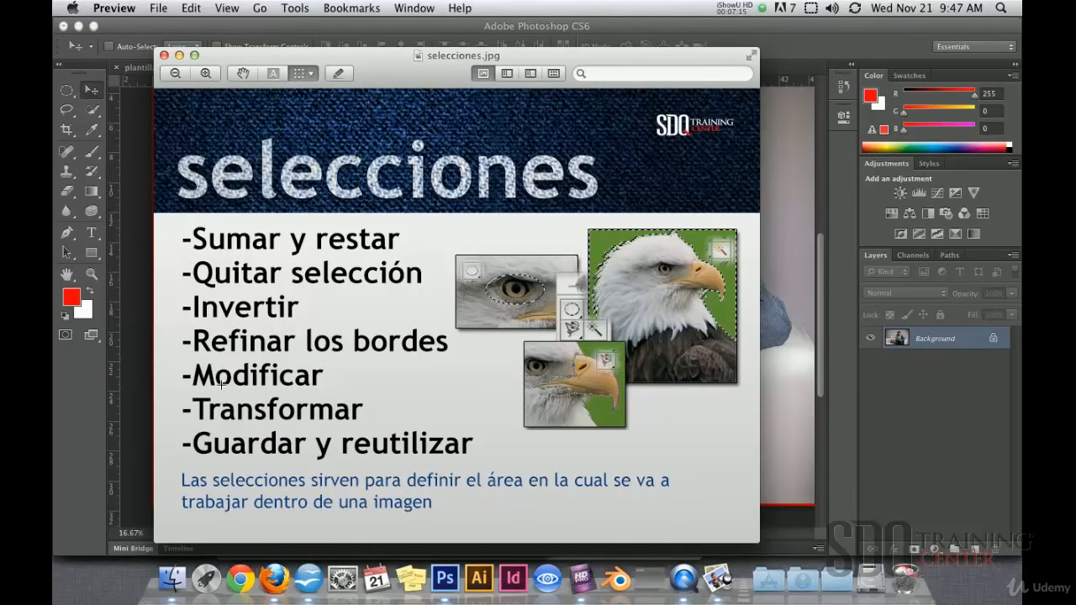
{"action": "left_click", "coordinate": [452, 586]}
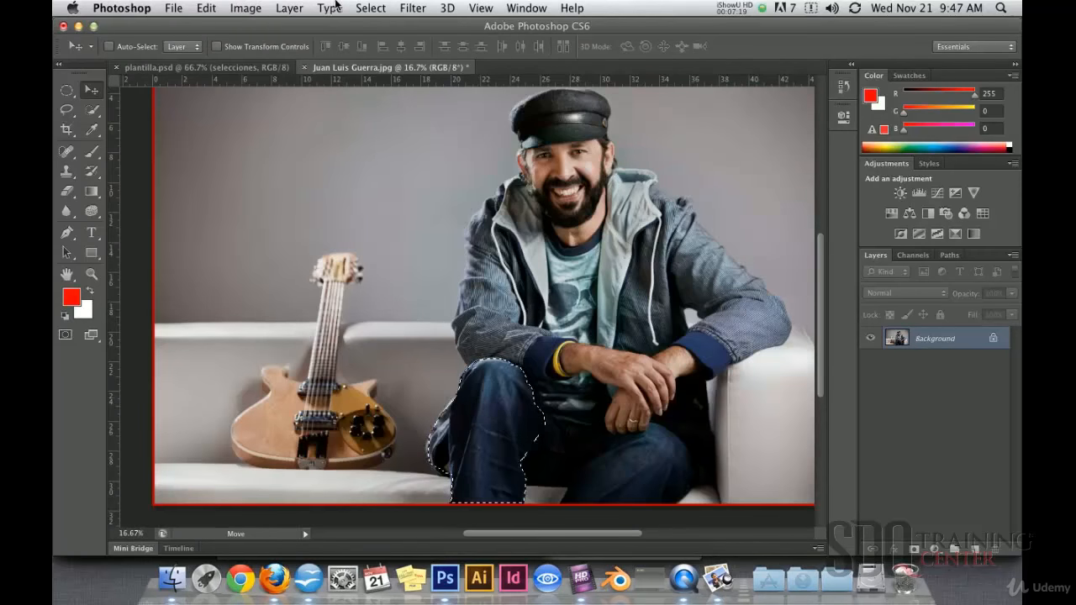
{"action": "left_click", "coordinate": [371, 8]}
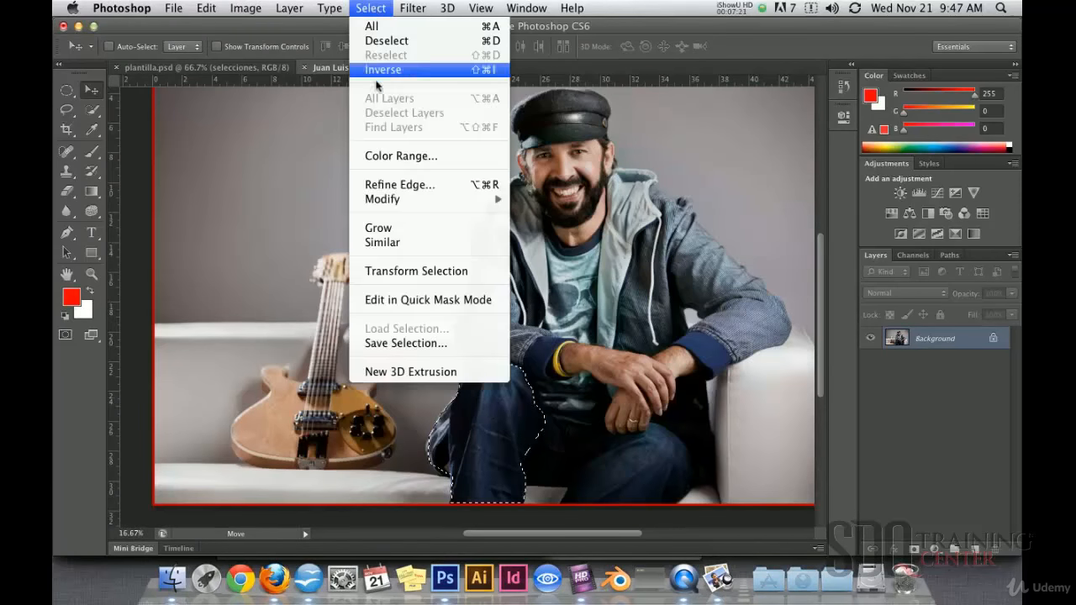
{"action": "mouse_move", "coordinate": [376, 206]}
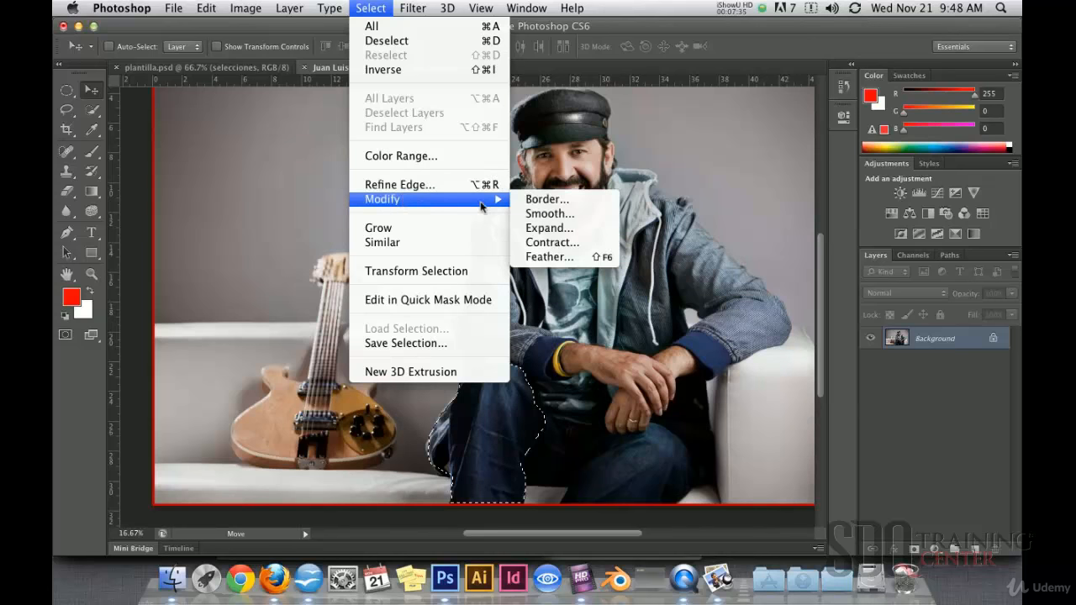
{"action": "left_click", "coordinate": [566, 253]}
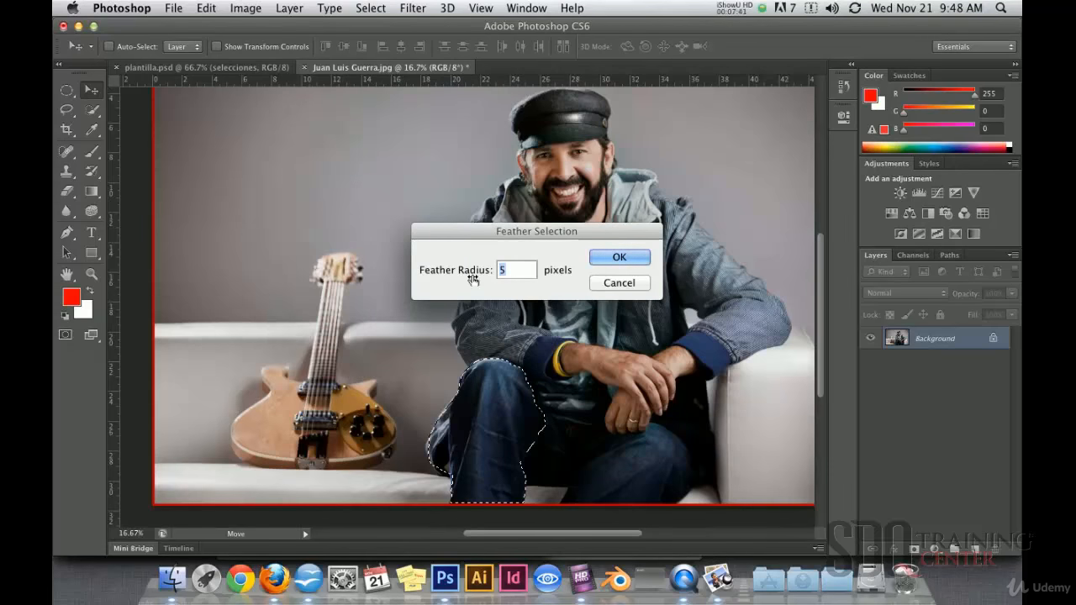
{"action": "type", "text": "10"}
{"action": "key", "text": "Return"}
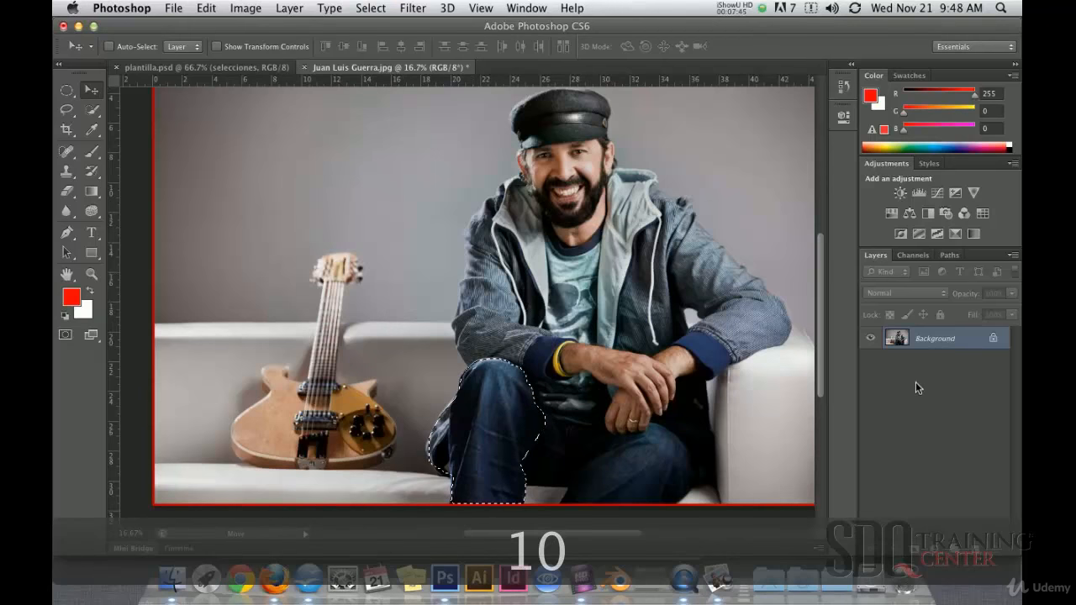
- Copy the feathered leg to a new layer and move it onto the wall above the guitar
{"action": "key", "text": "super+j"}
{"action": "left_click_drag", "start_coordinate": [459, 361], "coordinate": [367, 186]}
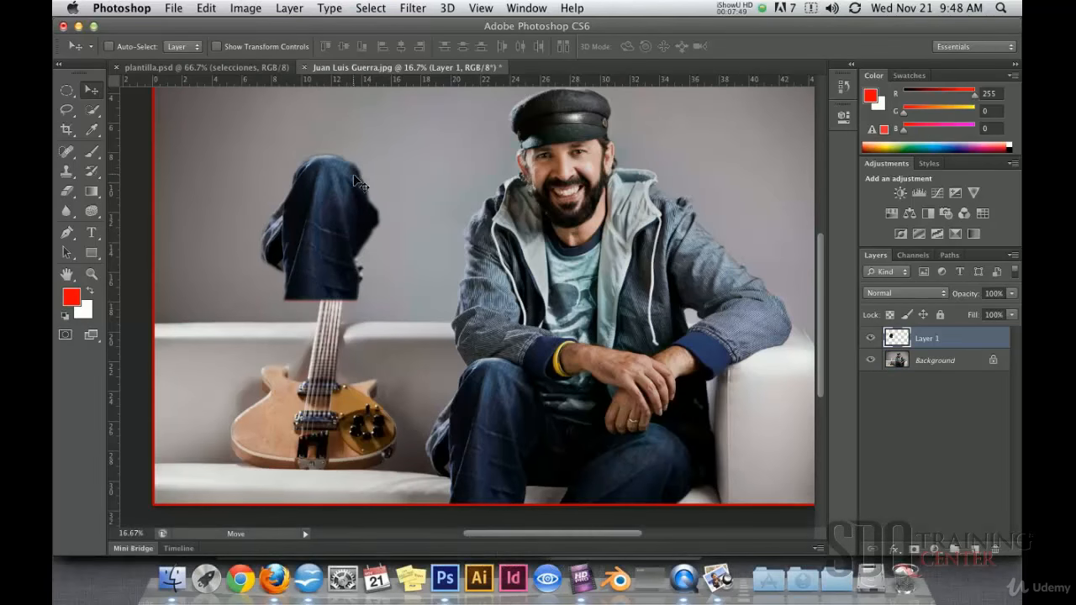
- Undo the leg copy's move, the layer copy and the 10-pixel feather
{"action": "key", "text": "super+z"}
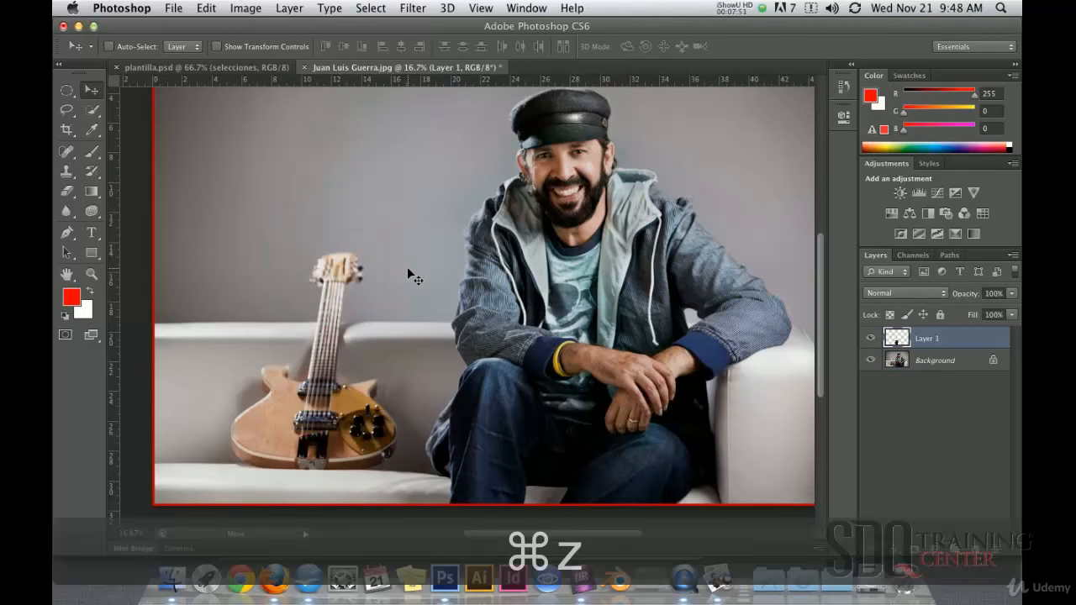
{"action": "key", "text": "alt+super+z"}
{"action": "key", "text": "alt+super+z"}
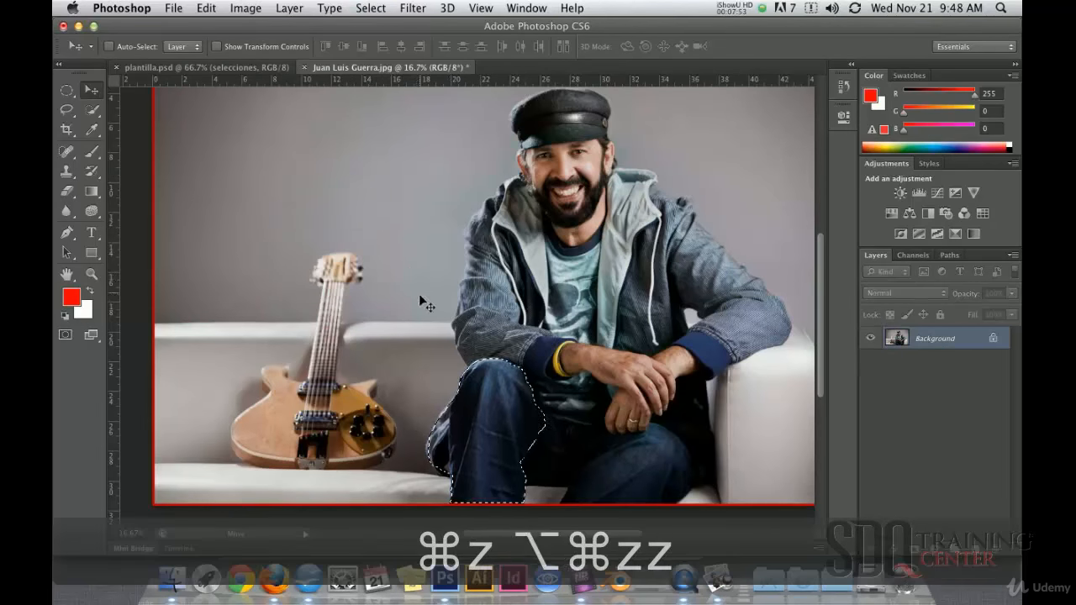
- Try contracting the leg selection by 20 pixels, and undo the contraction
{"action": "left_click", "coordinate": [371, 7]}
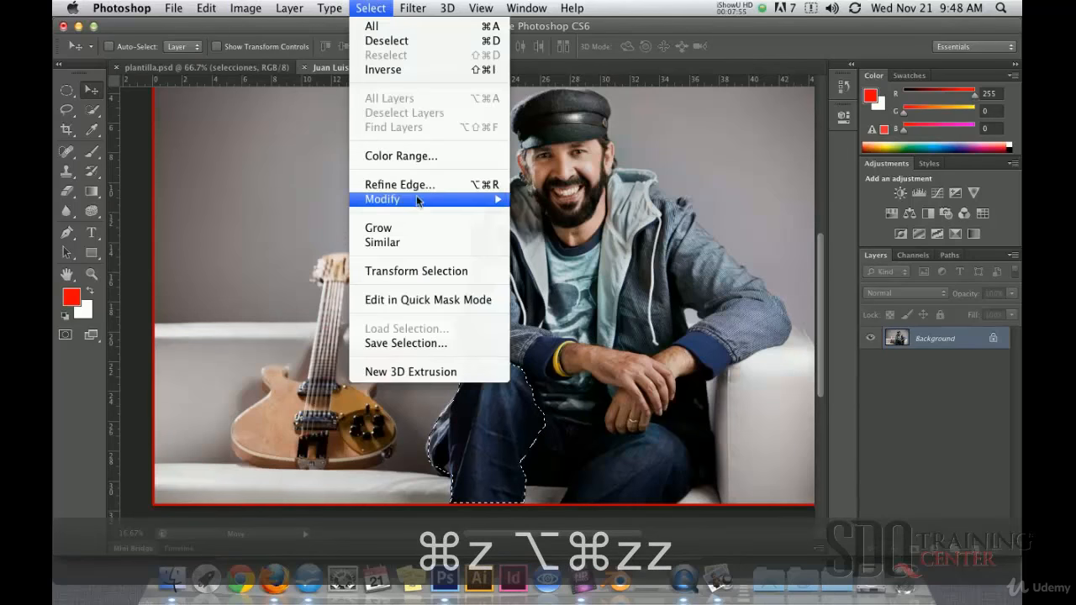
{"action": "mouse_move", "coordinate": [420, 200]}
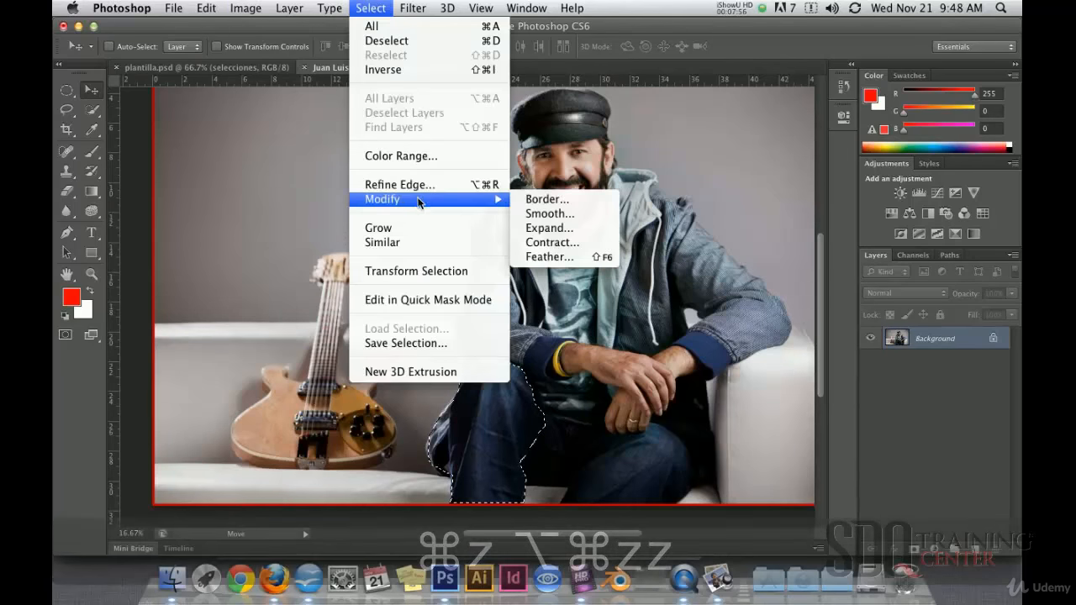
{"action": "left_click", "coordinate": [547, 242]}
{"action": "type", "text": "20"}
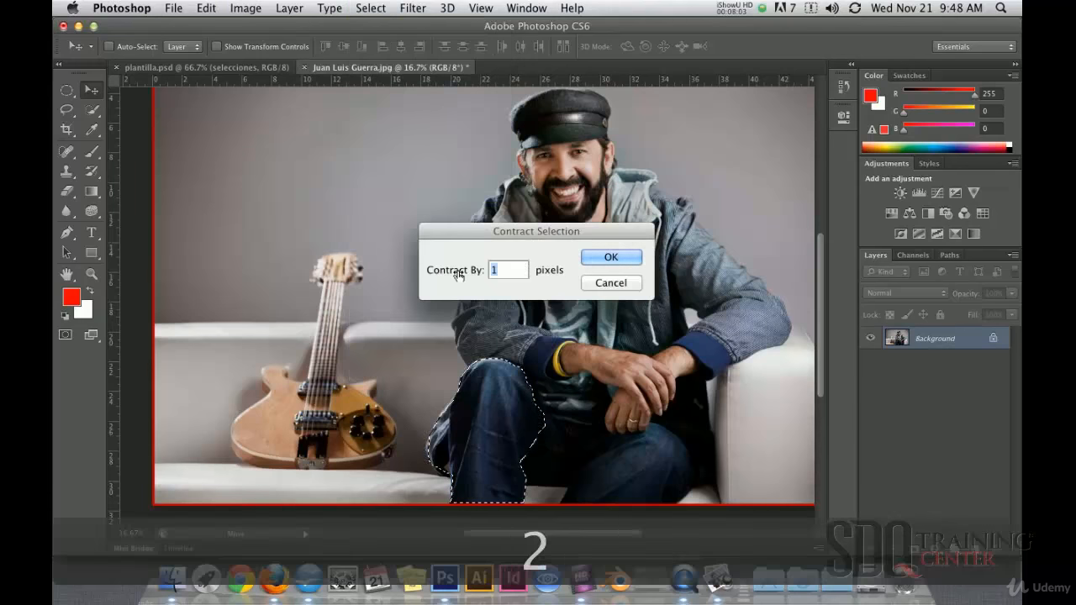
{"action": "left_click", "coordinate": [603, 259]}
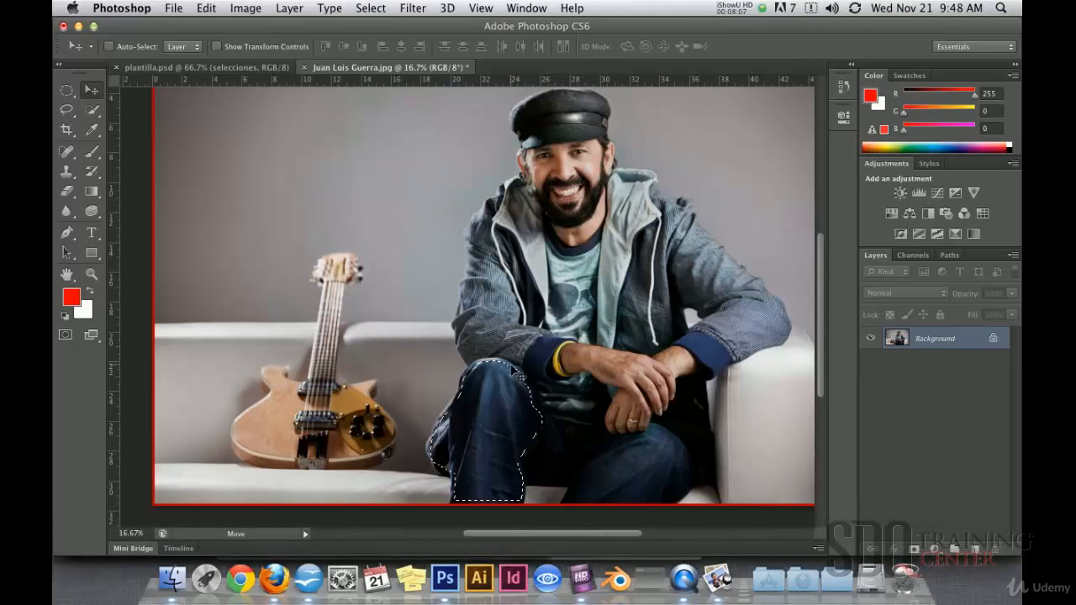
{"action": "key", "text": "super+z"}
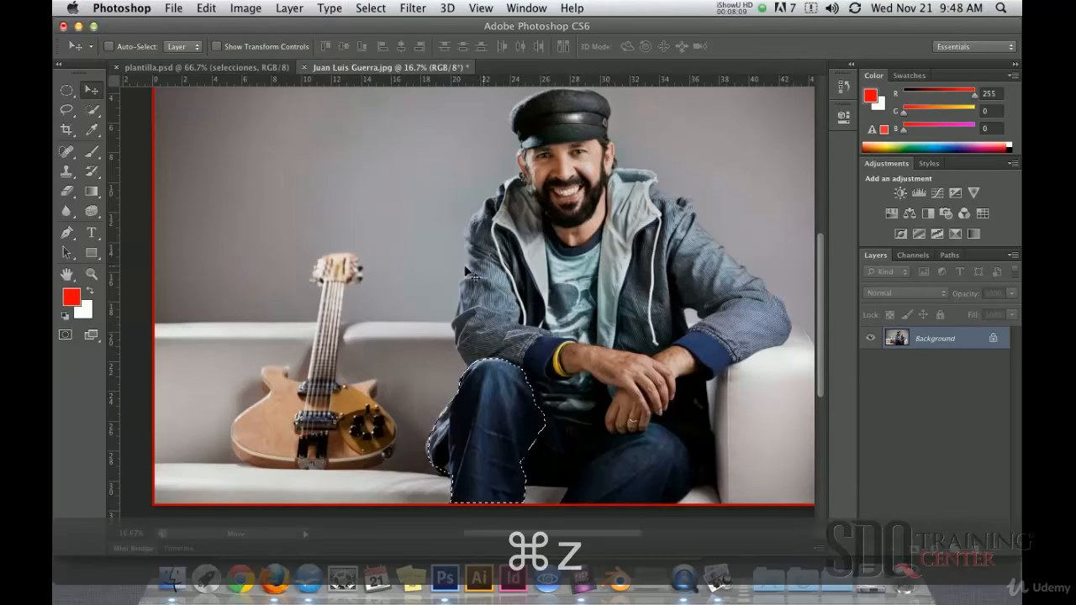
- Try expanding the leg selection by 20 pixels, and undo the expansion
{"action": "left_click", "coordinate": [378, 8]}
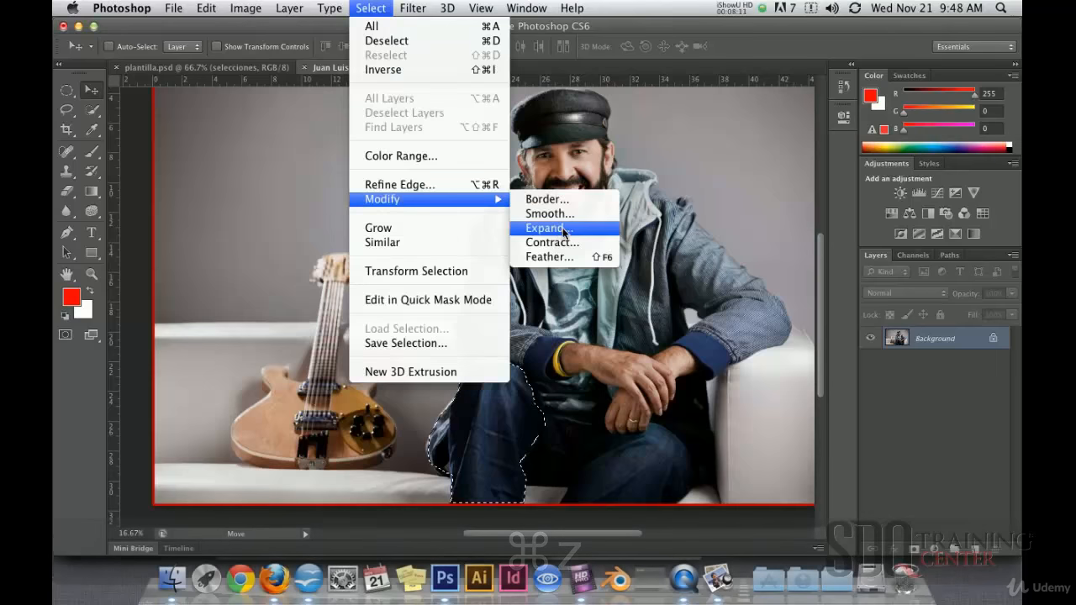
{"action": "left_click", "coordinate": [563, 230]}
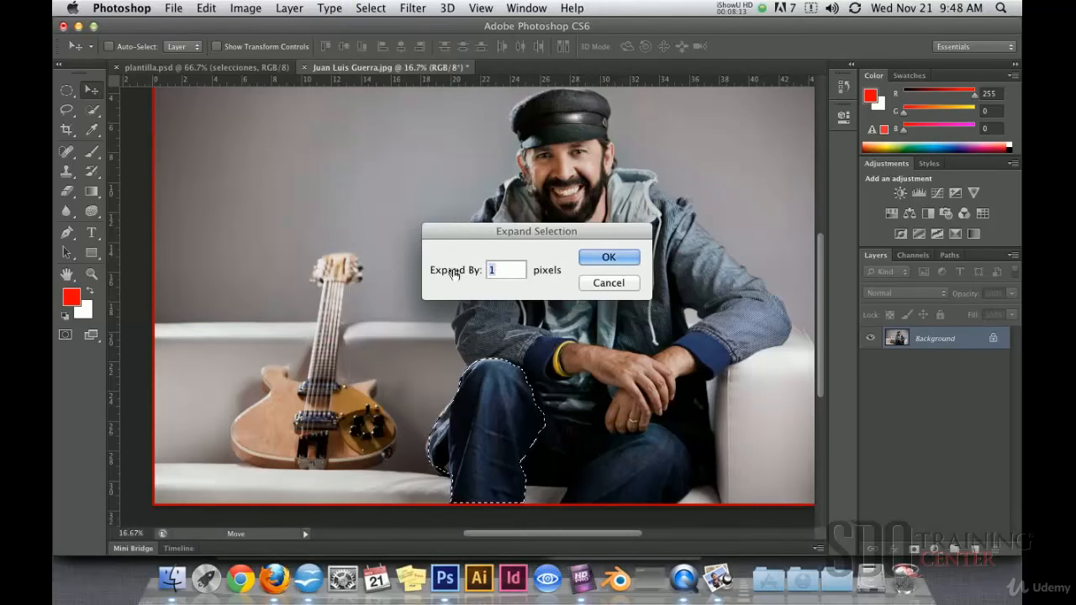
{"action": "type", "text": "20"}
{"action": "left_click", "coordinate": [608, 257]}
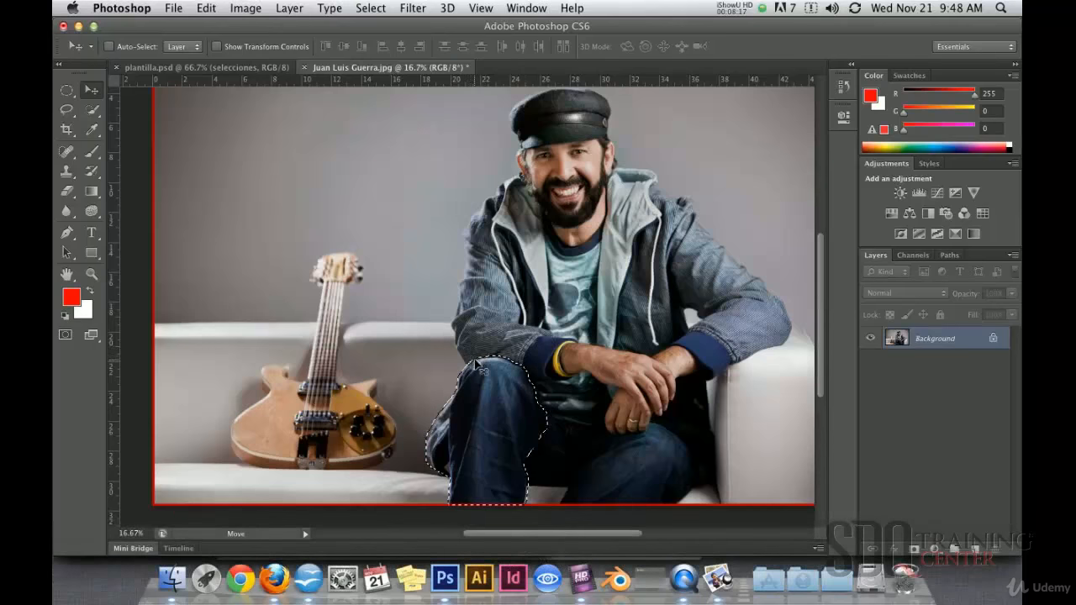
{"action": "key", "text": "super+z"}
{"action": "key", "text": "super+x"}
{"action": "key", "text": "super+z"}
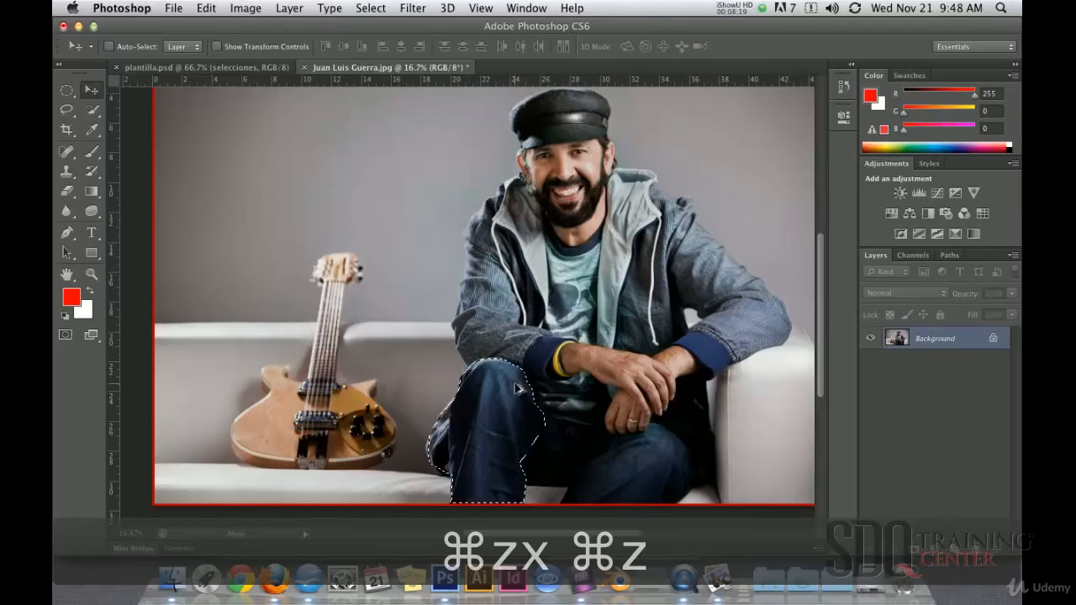
- Look over the selection modification options and the selection topics slide in Preview, and return to Photoshop
{"action": "left_click", "coordinate": [370, 9]}
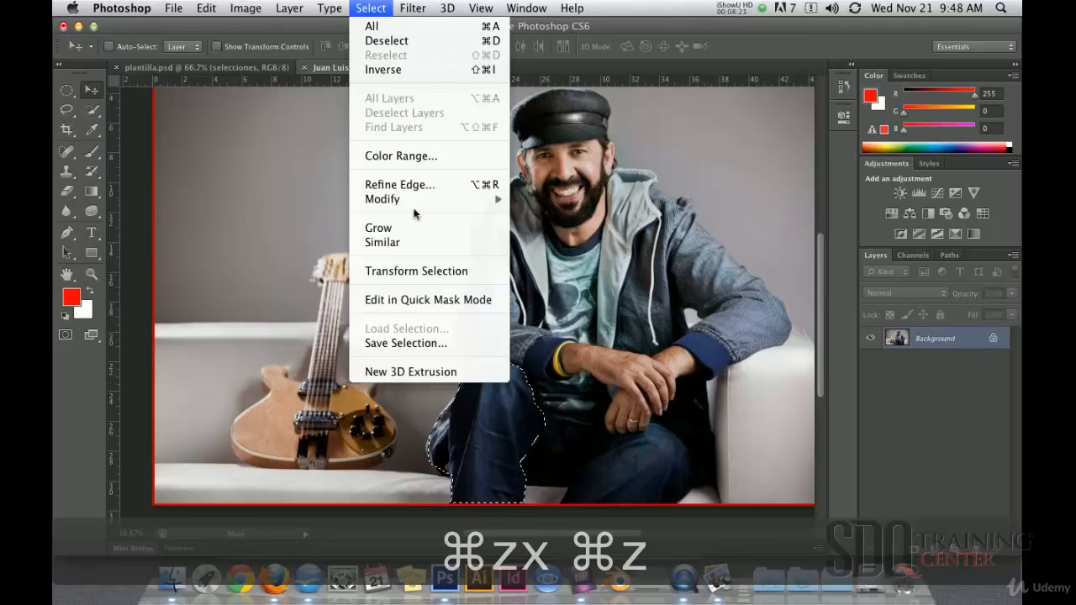
{"action": "mouse_move", "coordinate": [404, 200]}
{"action": "left_click", "coordinate": [586, 259]}
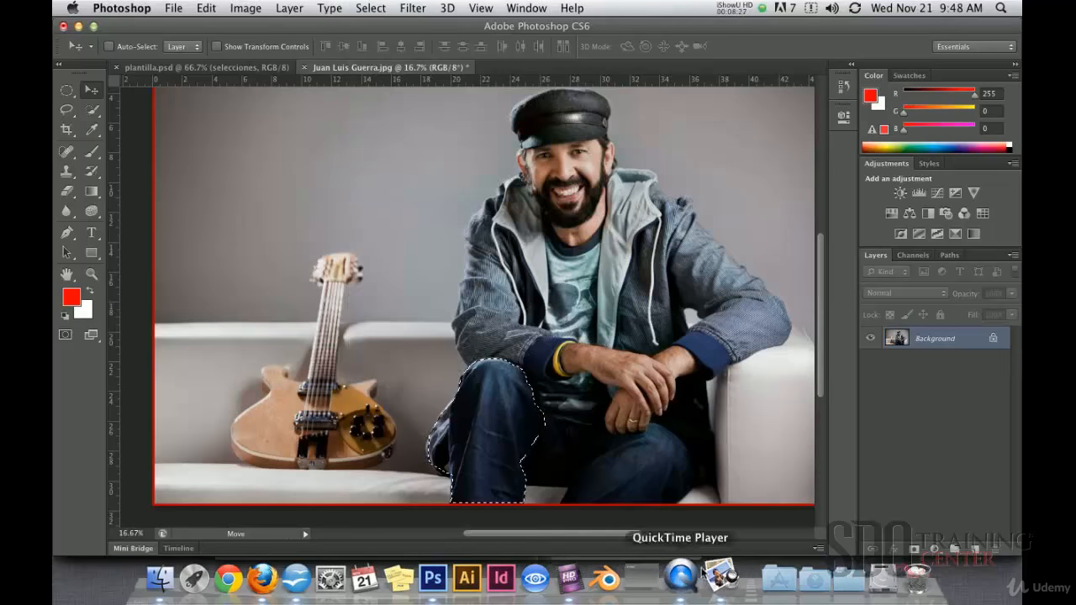
{"action": "left_click", "coordinate": [716, 576]}
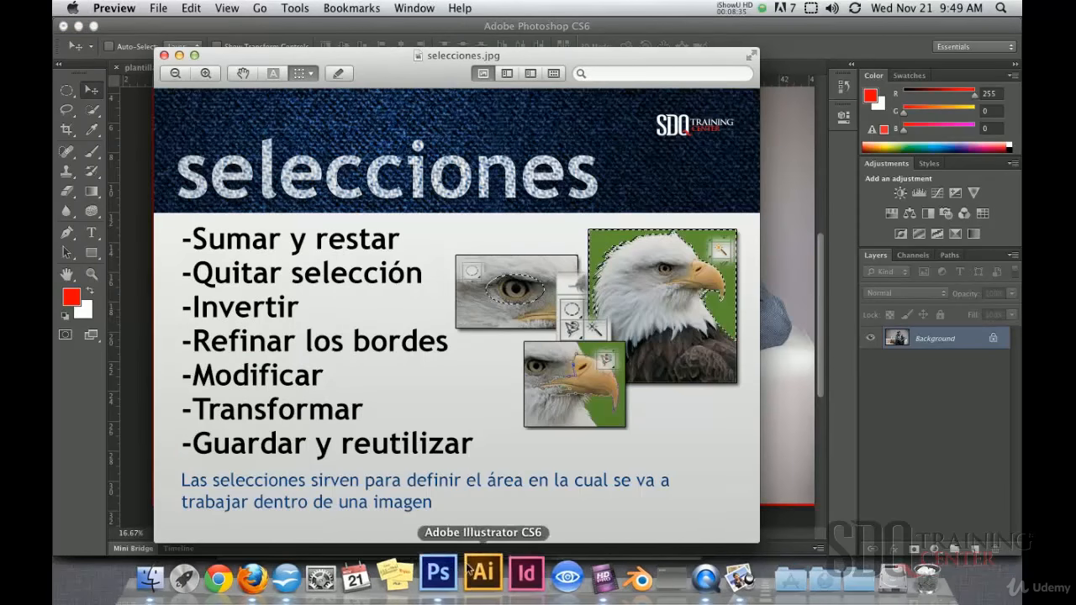
{"action": "left_click", "coordinate": [444, 578]}
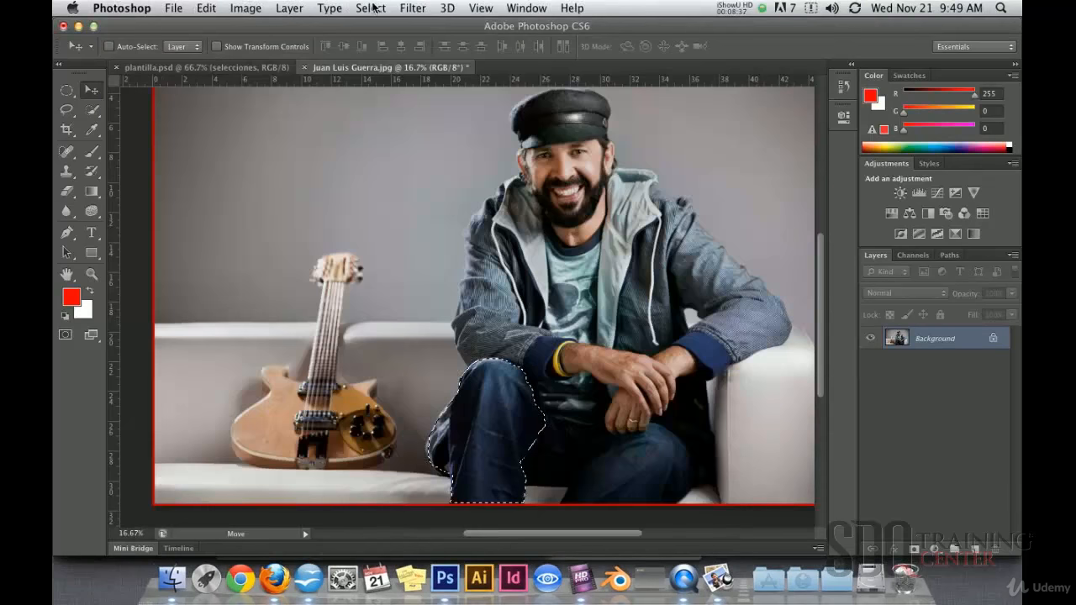
- Transform the leg selection, stretching it to about 152% width and 148% height and rotating it about 19 degrees
{"action": "left_click", "coordinate": [369, 7]}
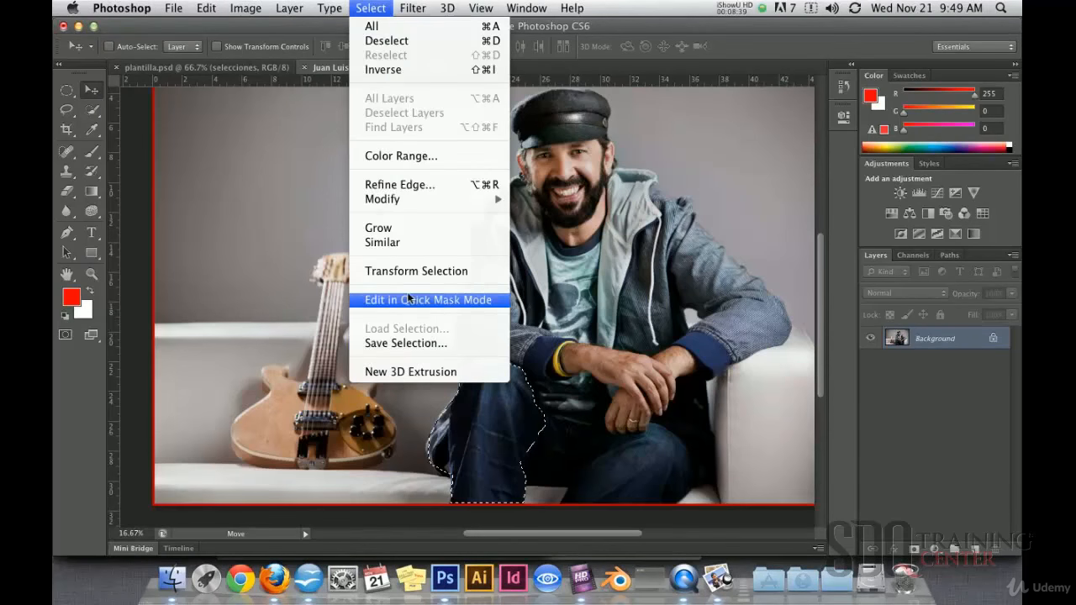
{"action": "left_click", "coordinate": [417, 271]}
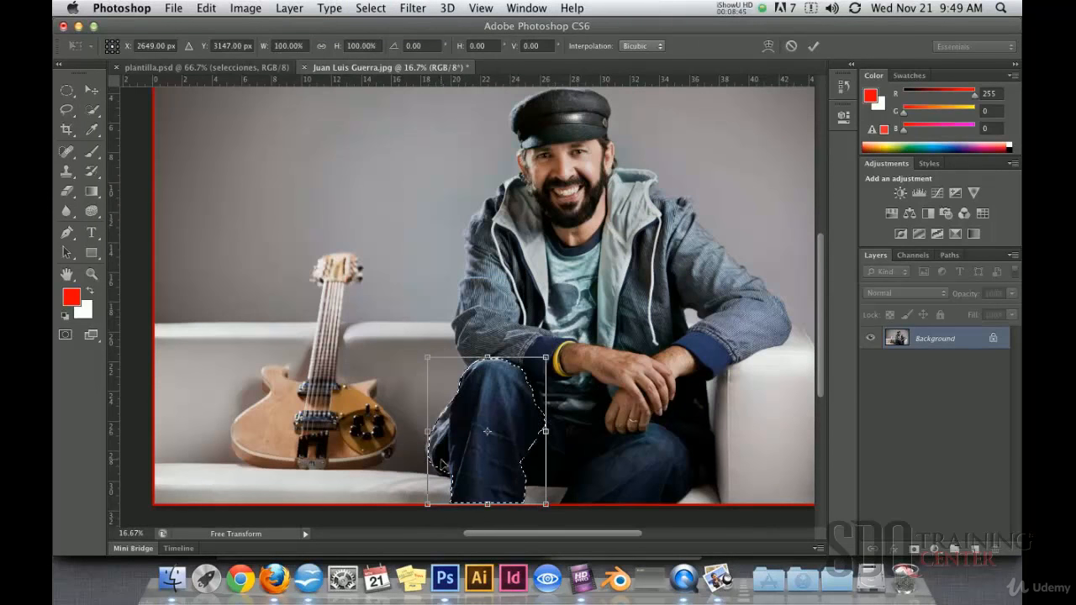
{"action": "left_click_drag", "start_coordinate": [488, 357], "coordinate": [487, 287]}
{"action": "left_click_drag", "start_coordinate": [547, 395], "coordinate": [609, 394]}
{"action": "left_click_drag", "start_coordinate": [598, 282], "coordinate": [675, 303]}
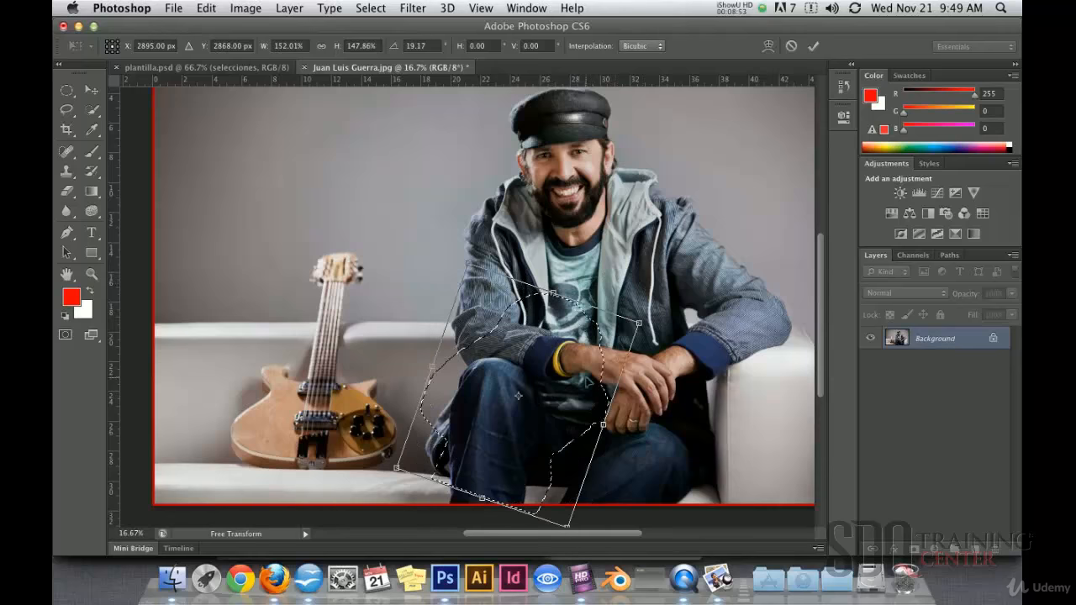
- Distort the selection by pulling its upper-right corner inward, and undo the whole selection transform
{"action": "right_click", "coordinate": [577, 361]}
{"action": "left_click", "coordinate": [577, 362]}
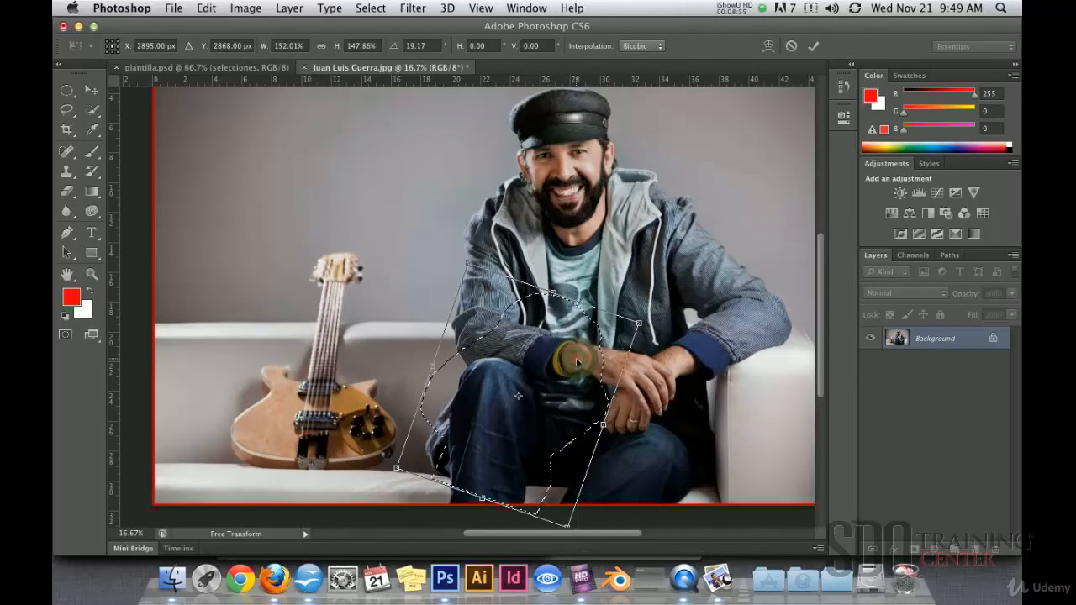
{"action": "right_click", "coordinate": [577, 361]}
{"action": "left_click", "coordinate": [576, 361]}
{"action": "right_click", "coordinate": [576, 361]}
{"action": "left_click", "coordinate": [574, 359]}
{"action": "right_click", "coordinate": [575, 360]}
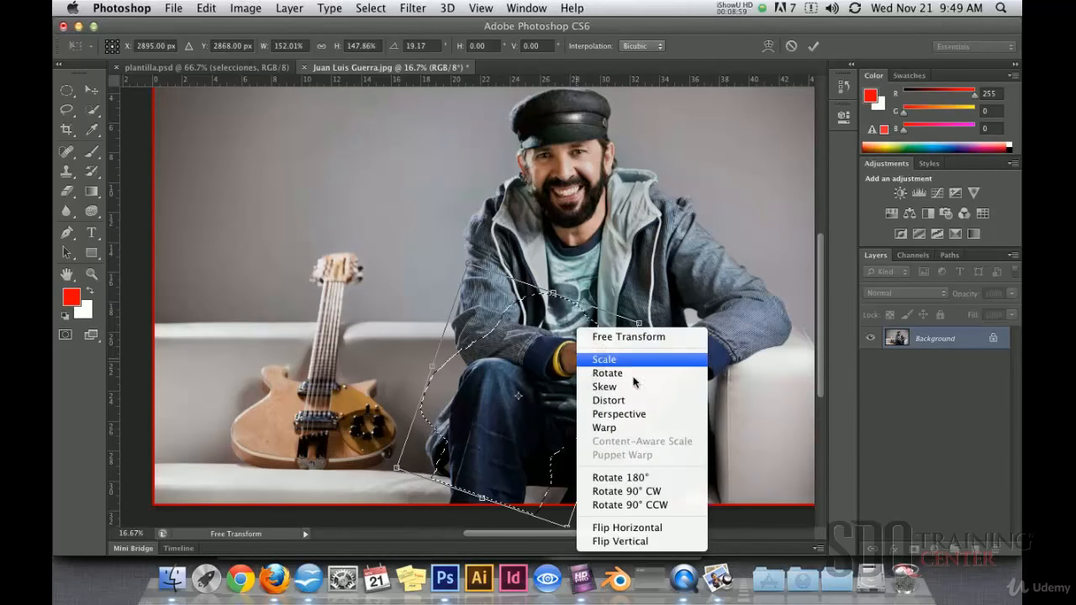
{"action": "left_click", "coordinate": [622, 400]}
{"action": "left_click_drag", "start_coordinate": [638, 325], "coordinate": [591, 347]}
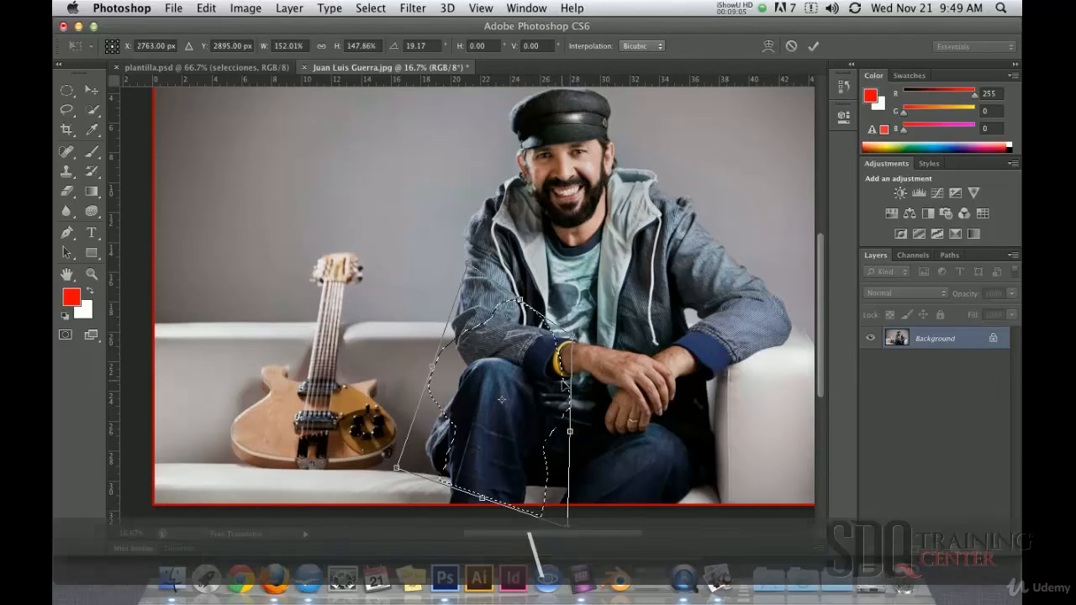
{"action": "key", "text": "Escape"}
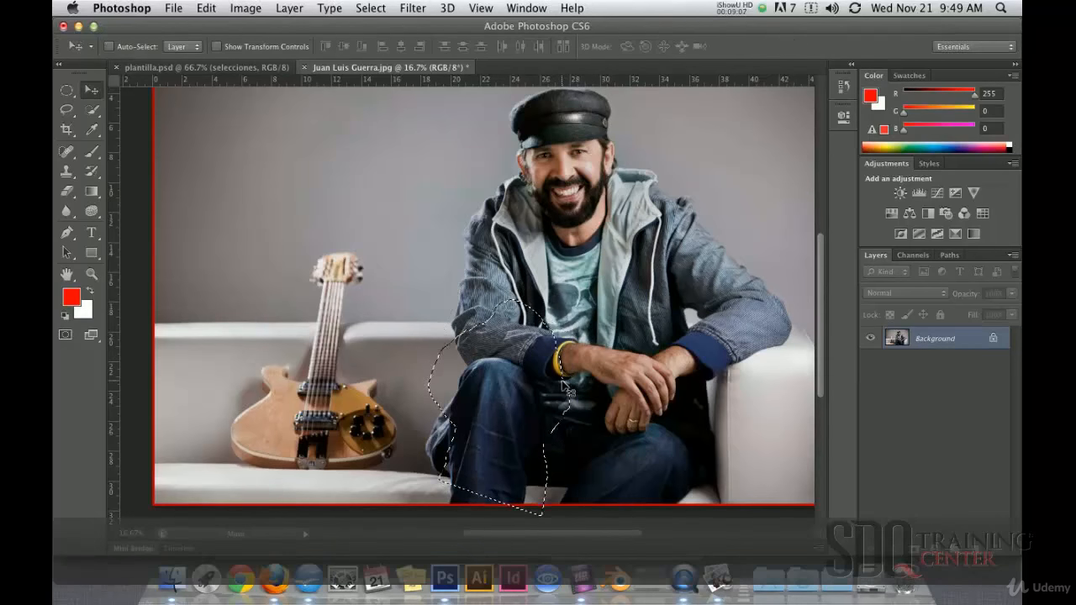
{"action": "key", "text": "super+z"}
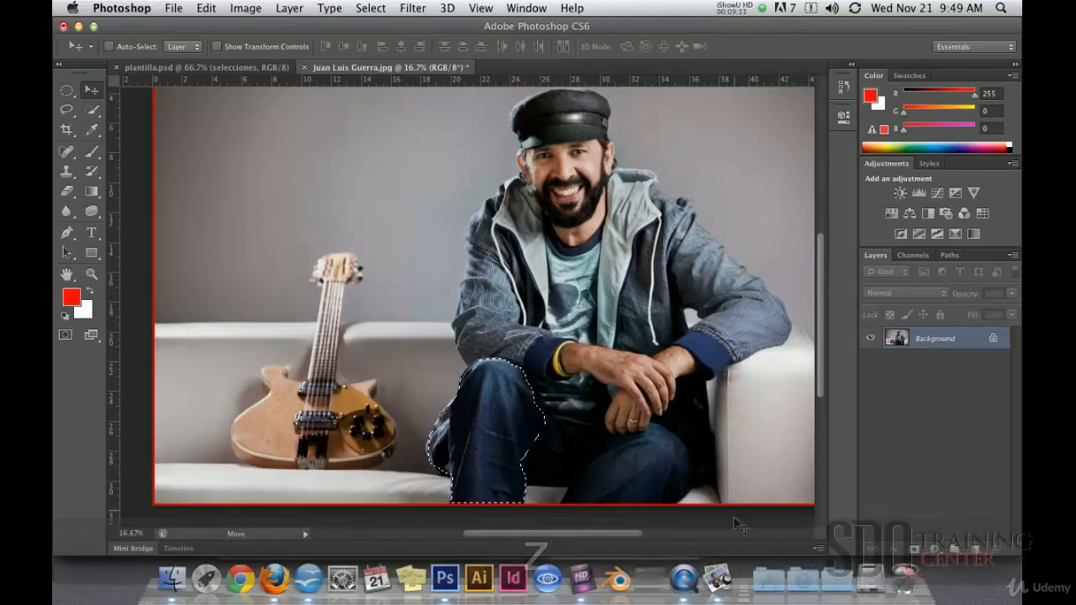
- Check the selection topics slide in Preview, and back in Photoshop deselect the leg and undo the deselection
{"action": "left_click", "coordinate": [717, 578]}
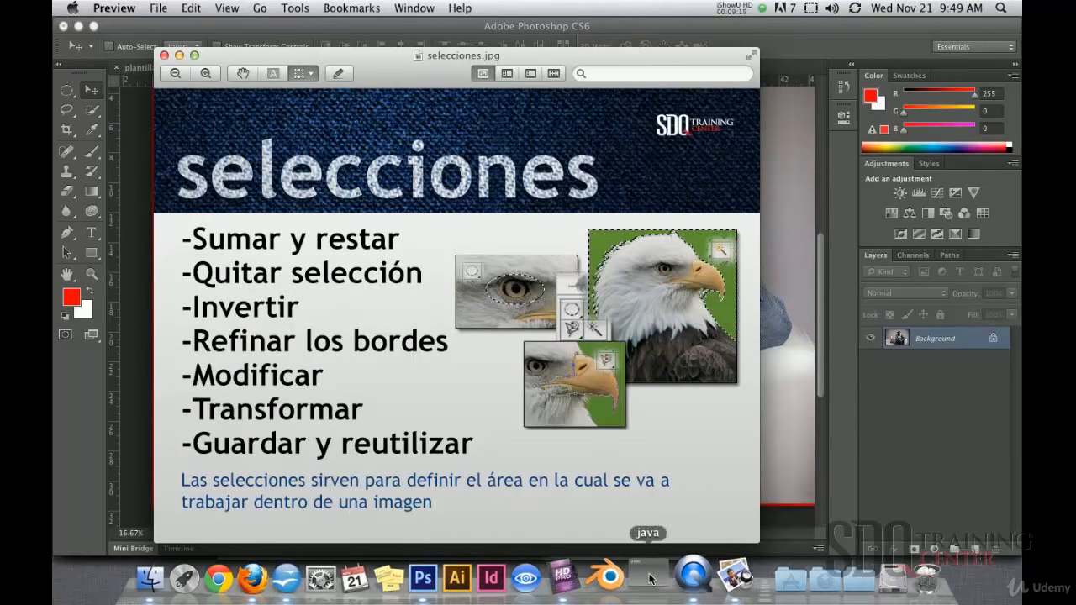
{"action": "left_click", "coordinate": [449, 590]}
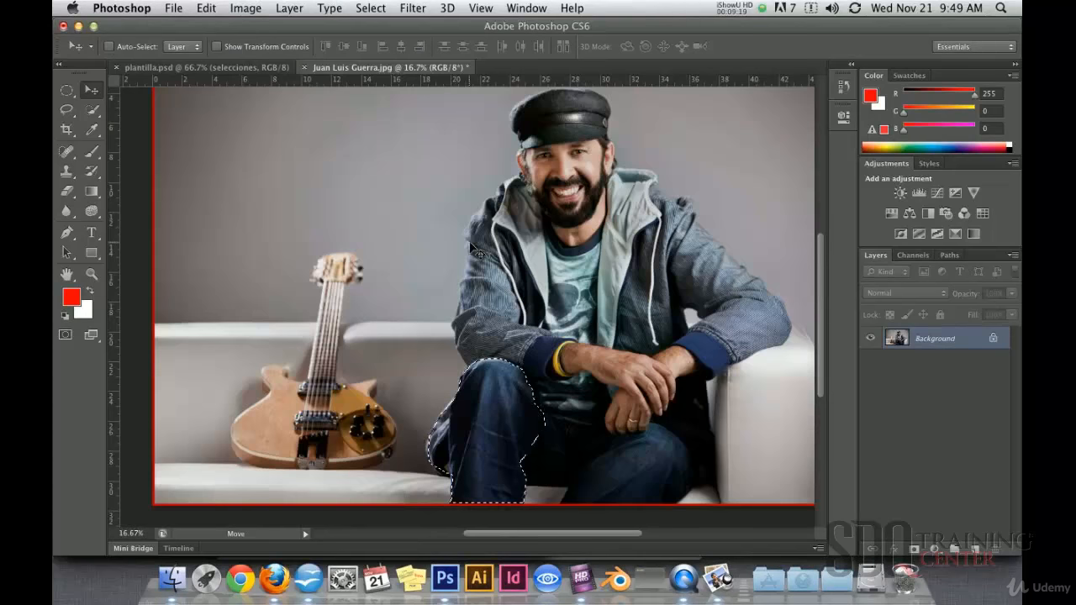
{"action": "key", "text": "super+d"}
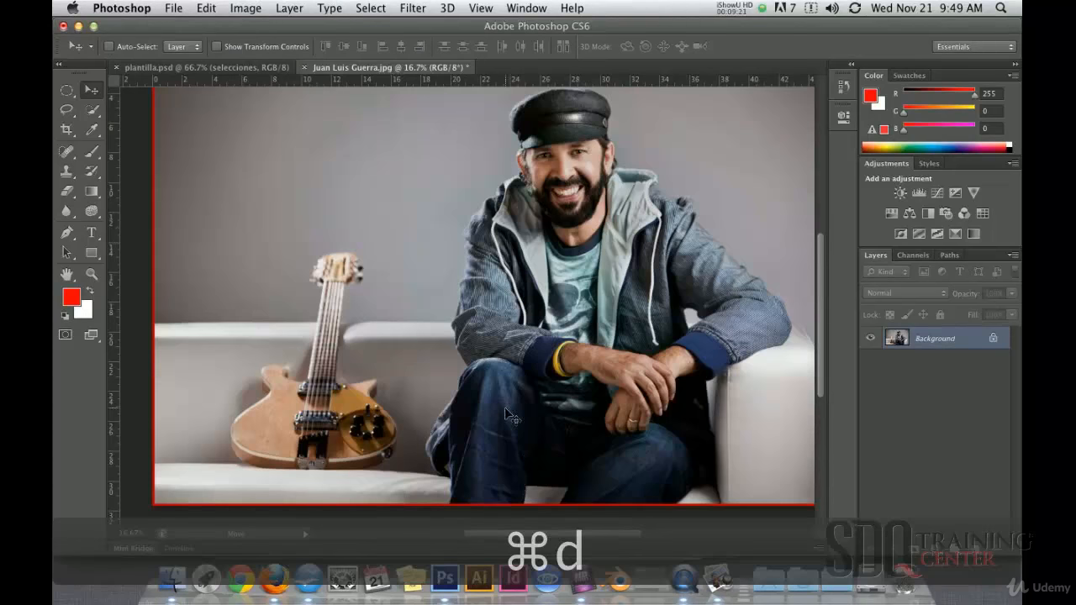
{"action": "key", "text": "super+z"}
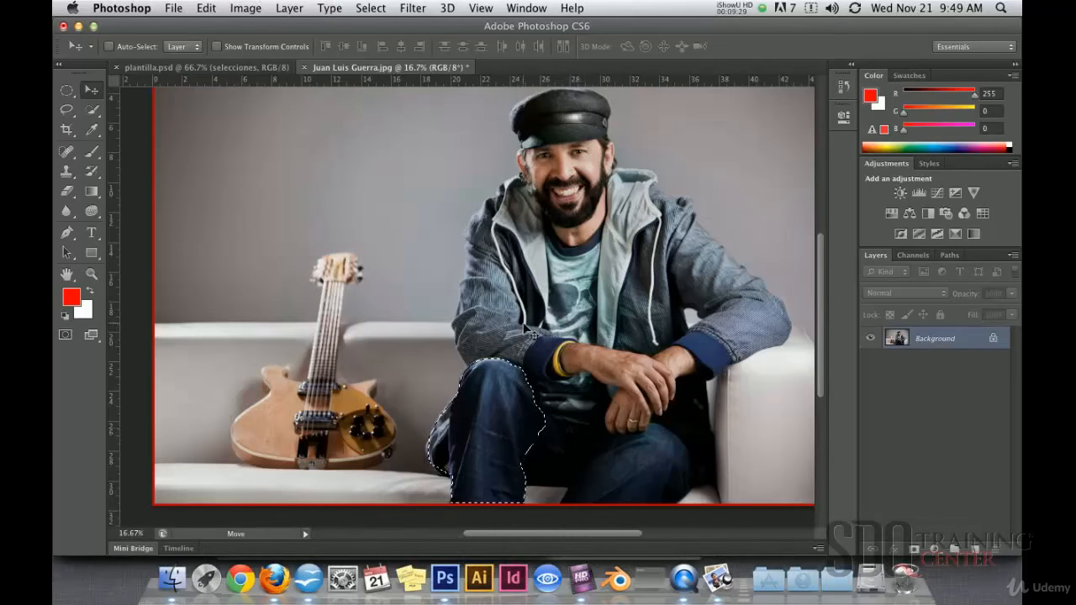
- Save the leg selection as a new channel named pierna
{"action": "left_click", "coordinate": [371, 7]}
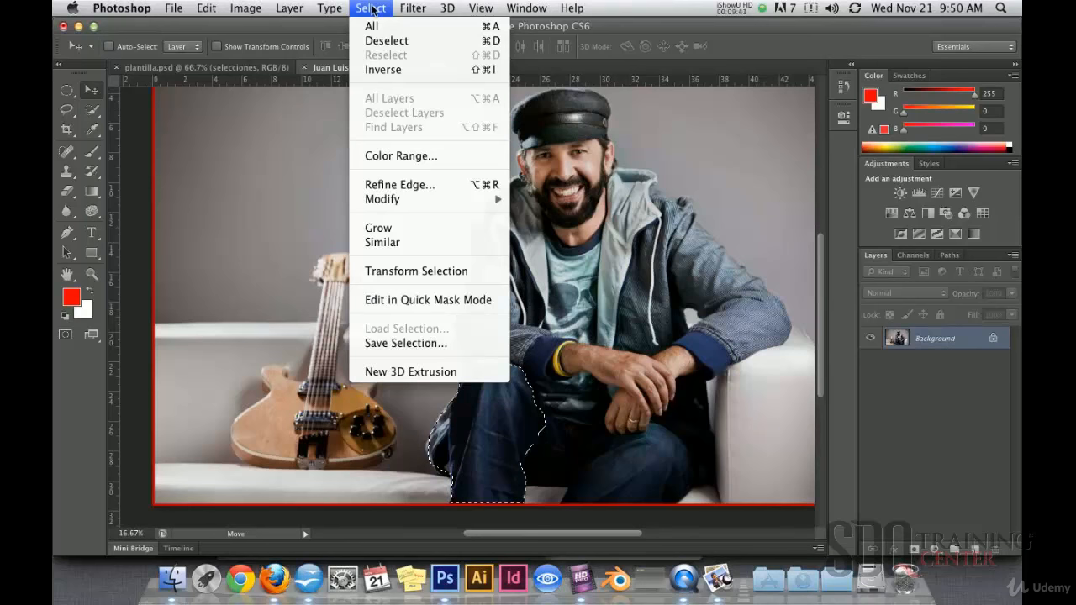
{"action": "left_click", "coordinate": [409, 343]}
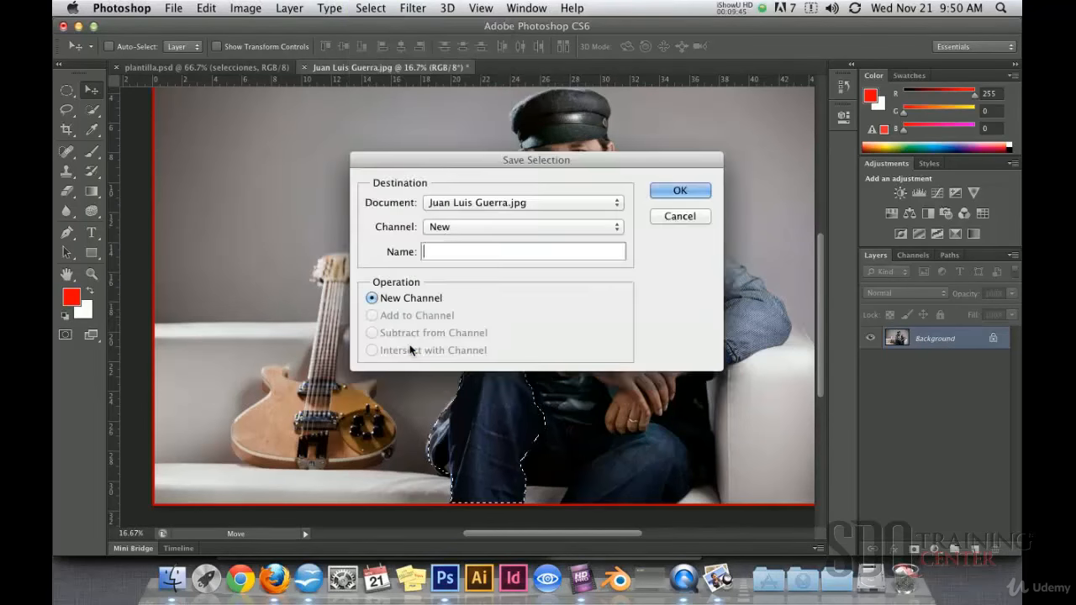
{"action": "left_click", "coordinate": [471, 228]}
{"action": "left_click", "coordinate": [472, 229]}
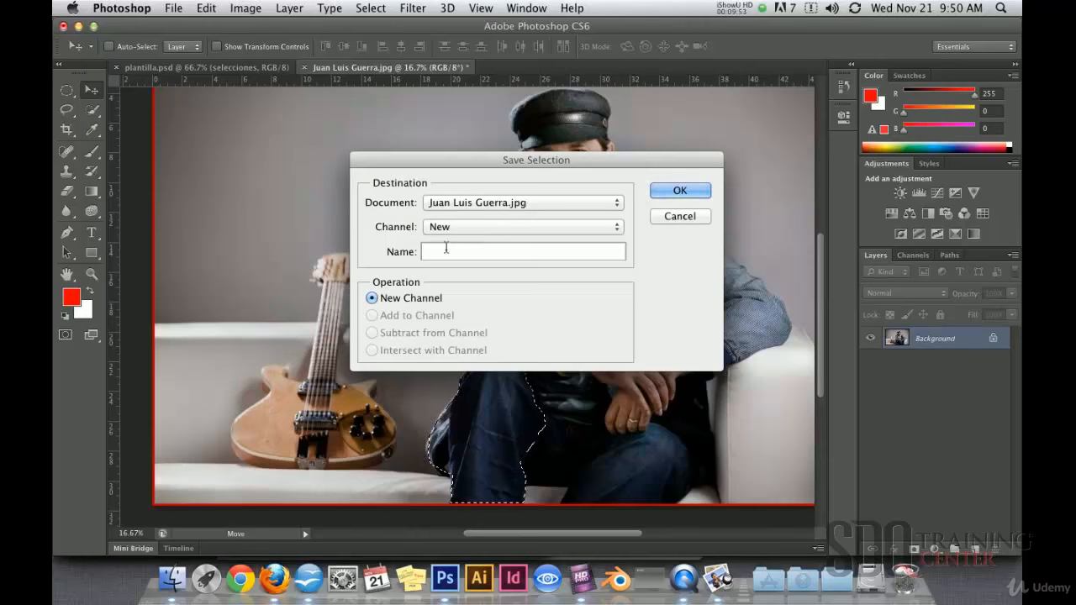
{"action": "type", "text": "pierna"}
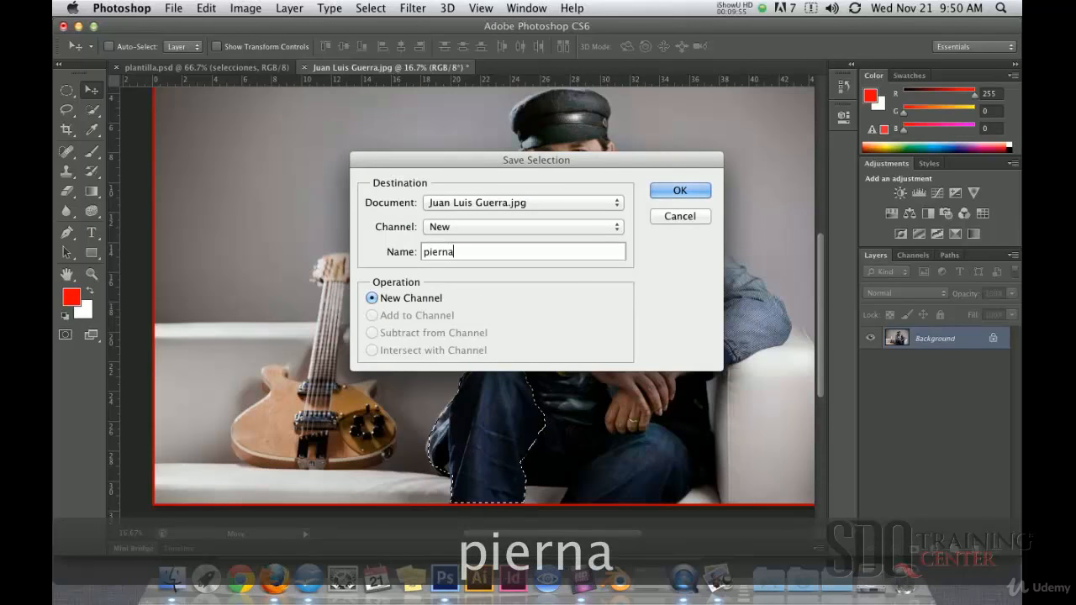
{"action": "left_click", "coordinate": [706, 193]}
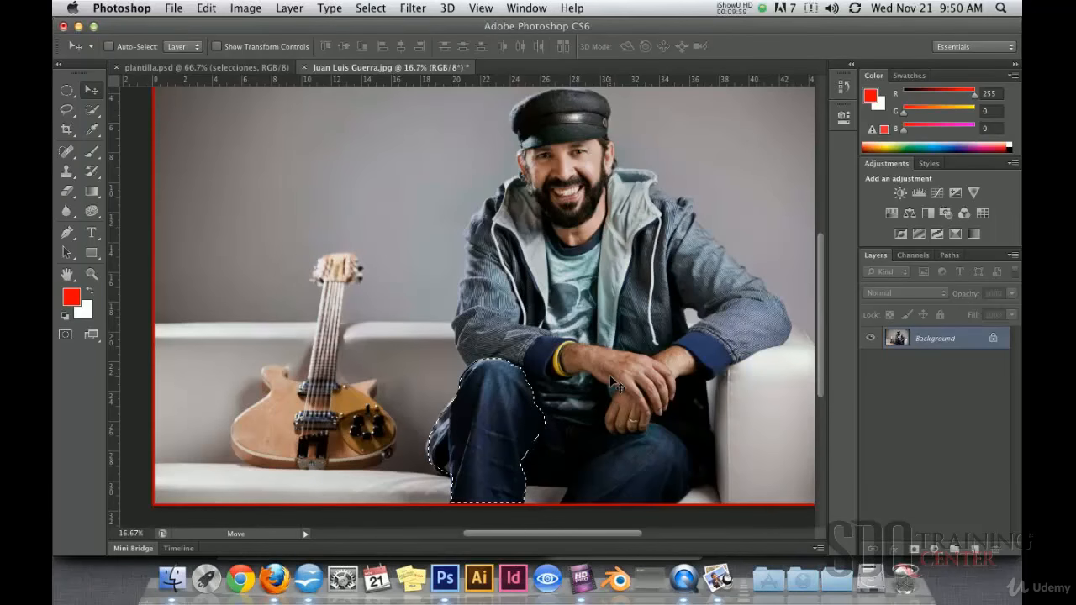
- Deselect the leg, draw an elliptical selection across the wall and the man's face, and deselect it
{"action": "key", "text": "super+d"}
{"action": "left_click", "coordinate": [67, 90]}
{"action": "left_click_drag", "start_coordinate": [412, 150], "coordinate": [595, 264]}
{"action": "key", "text": "super+d"}
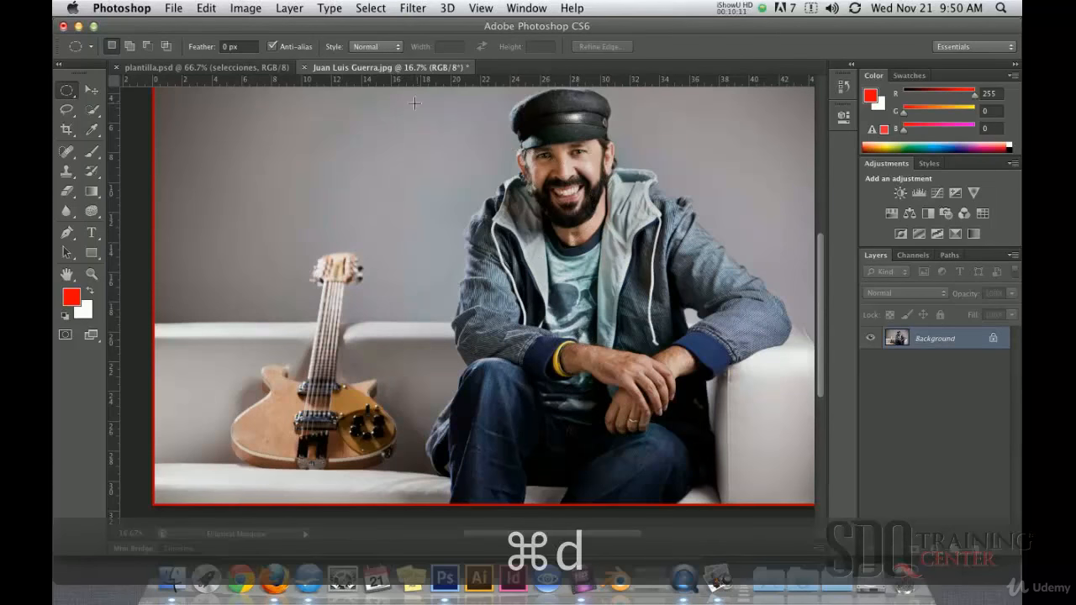
- Load the saved pierna channel as a new selection
{"action": "left_click", "coordinate": [371, 9]}
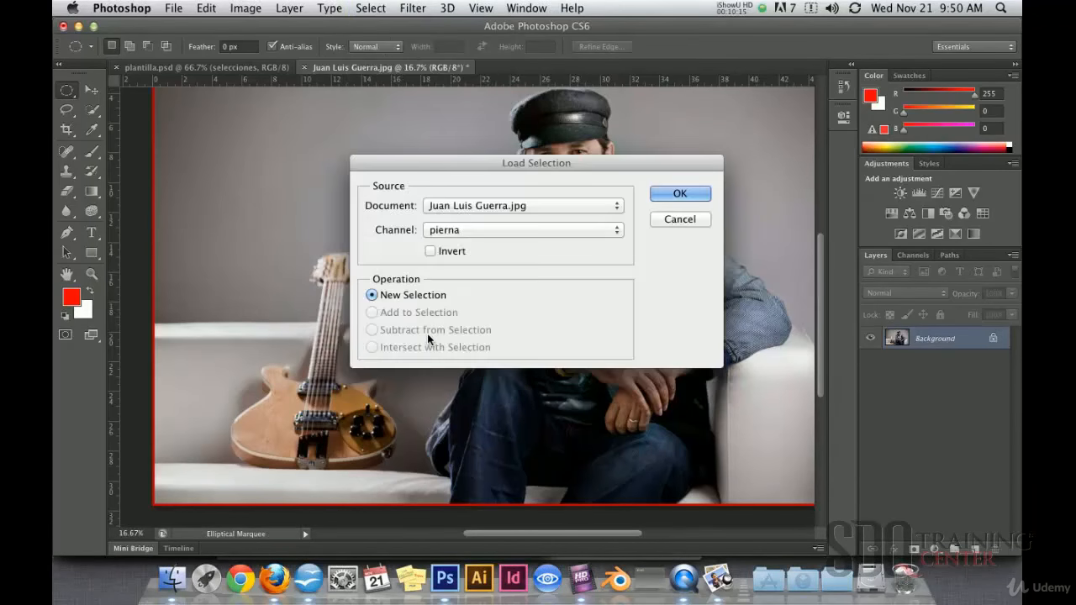
{"action": "left_click", "coordinate": [491, 231]}
{"action": "left_click", "coordinate": [490, 229]}
{"action": "left_click", "coordinate": [704, 195]}
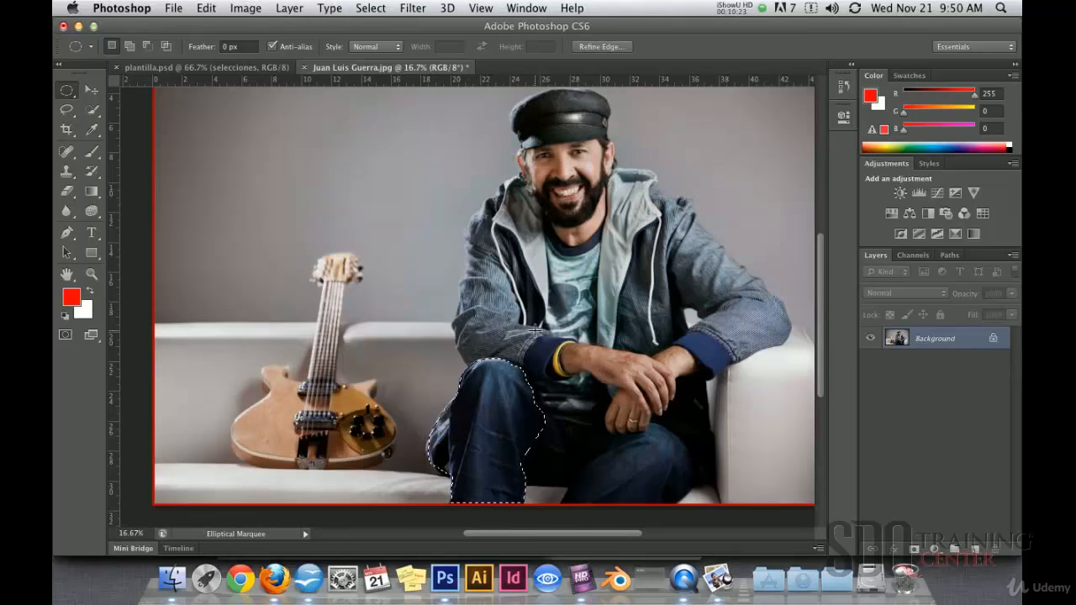
- Deselect the leg and outline the man's hat with the Lasso tool
{"action": "key", "text": "cmd+d"}
{"action": "left_click_drag", "start_coordinate": [587, 208], "coordinate": [577, 282]}
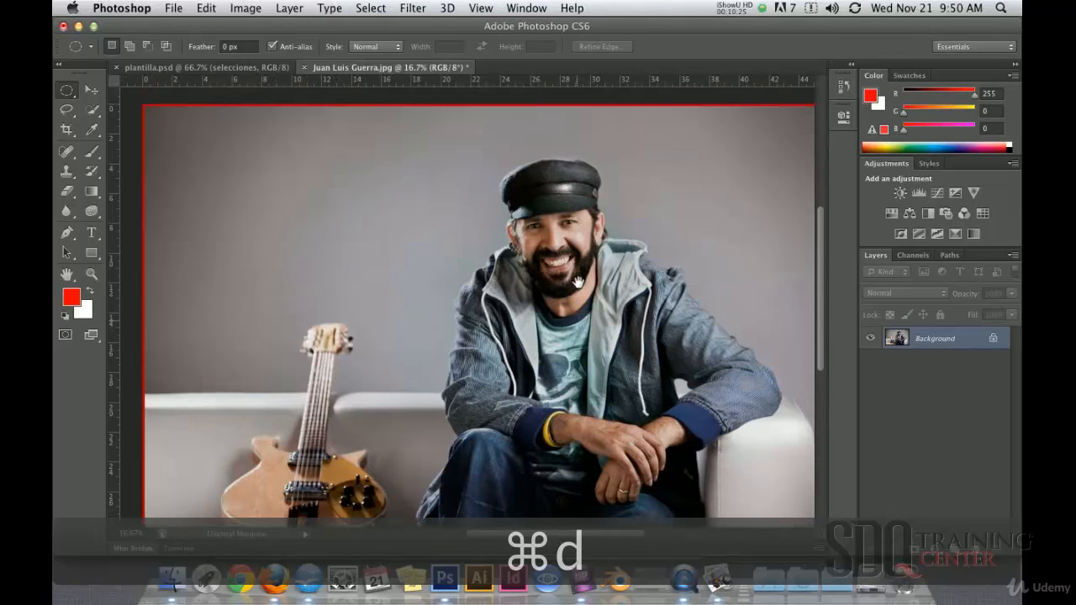
{"action": "key", "text": "cmd+equal"}
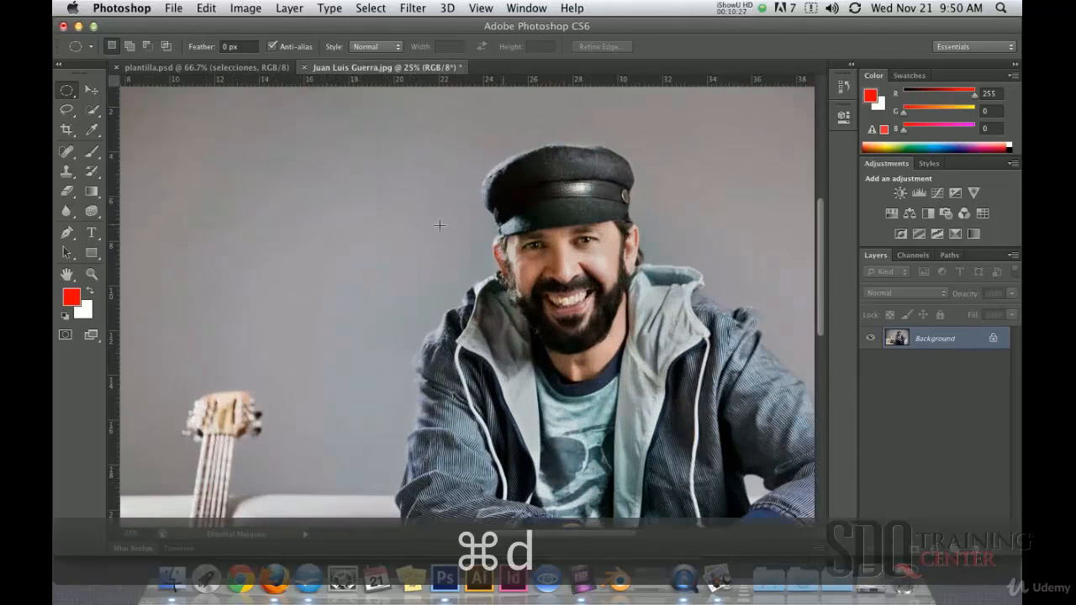
{"action": "left_click", "coordinate": [65, 110]}
{"action": "mouse_move", "coordinate": [520, 240]}
{"action": "left_mouse_down"}
{"action": "mouse_move", "coordinate": [621, 220]}
{"action": "mouse_move", "coordinate": [635, 189]}
{"action": "mouse_move", "coordinate": [613, 159]}
{"action": "left_mouse_up"}
{"action": "mouse_move", "coordinate": [527, 155]}
{"action": "left_mouse_down"}
{"action": "mouse_move", "coordinate": [496, 206]}
{"action": "mouse_move", "coordinate": [507, 244]}
{"action": "mouse_move", "coordinate": [517, 239]}
{"action": "left_mouse_up"}
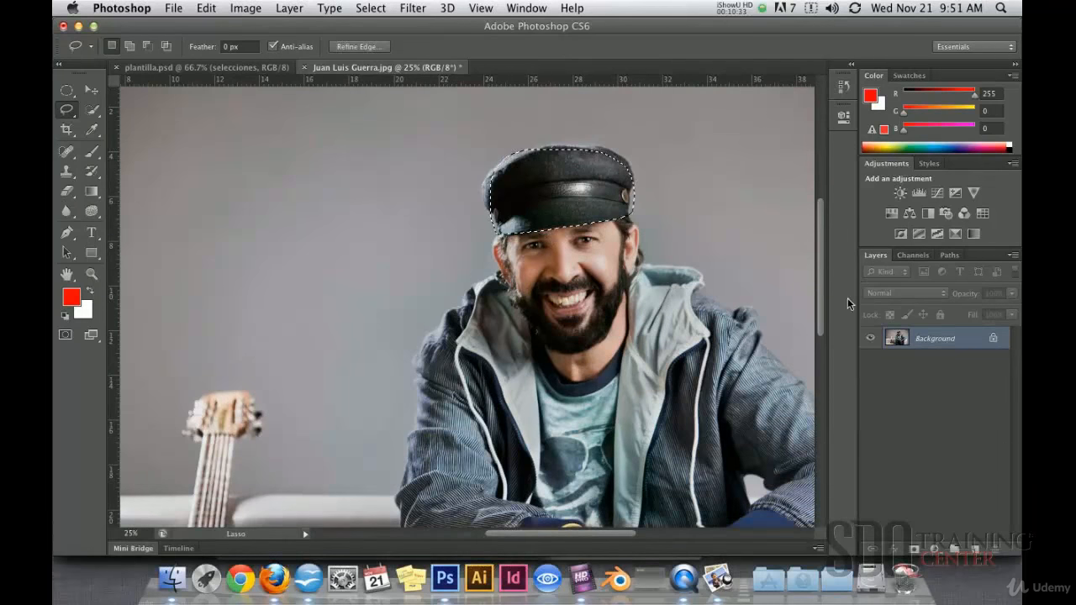
- Save the hat selection as a new alpha channel
{"action": "left_click", "coordinate": [922, 255]}
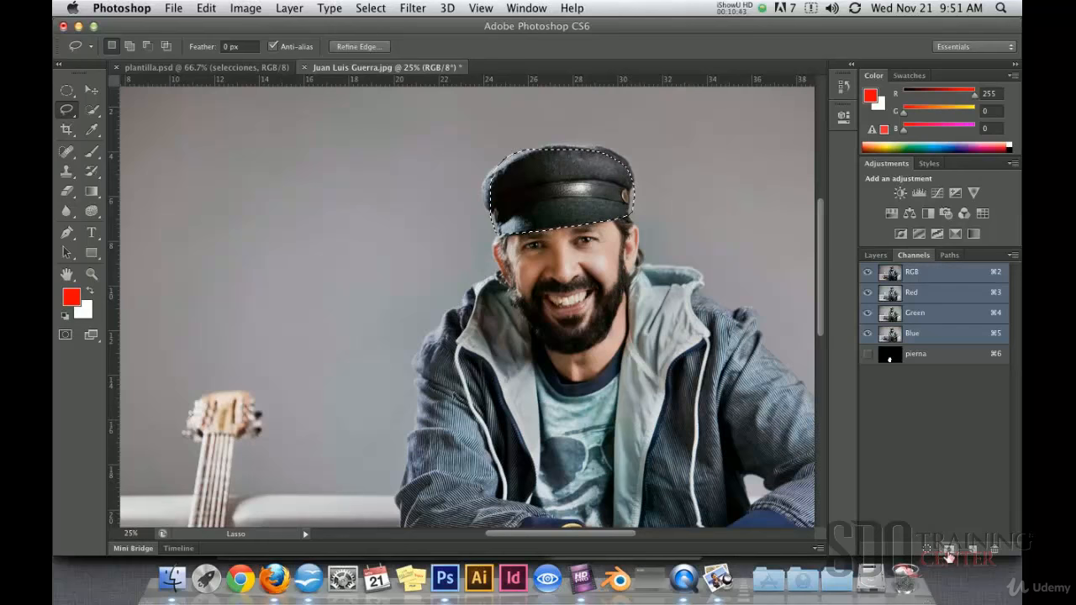
{"action": "left_click", "coordinate": [949, 556]}
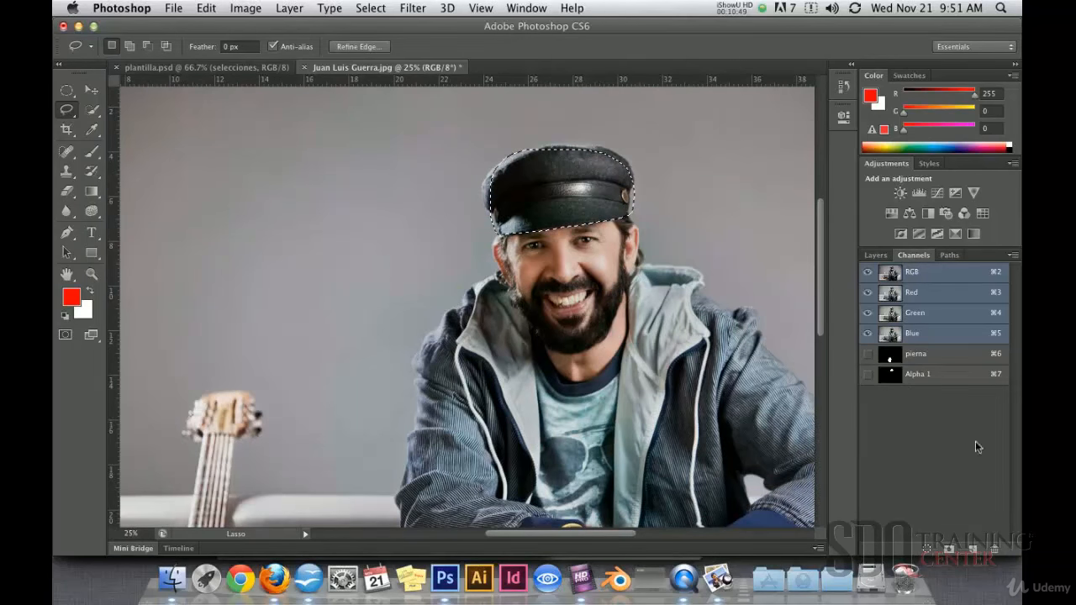
- Rename the new alpha channel holding the hat selection as sombrero
{"action": "left_click", "coordinate": [903, 375]}
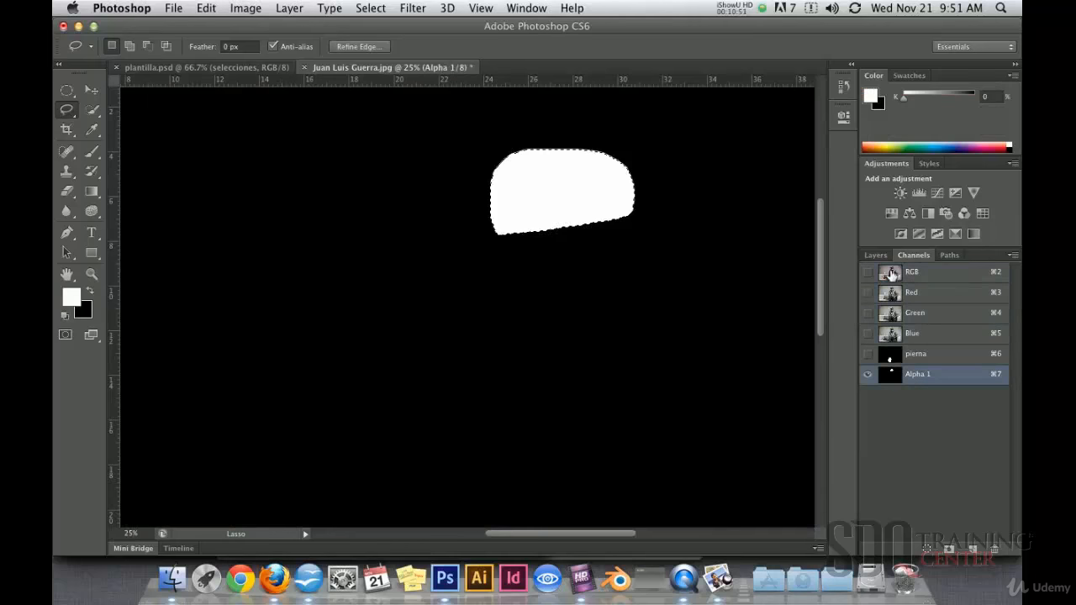
{"action": "left_click", "coordinate": [891, 274]}
{"action": "double_click", "coordinate": [921, 375]}
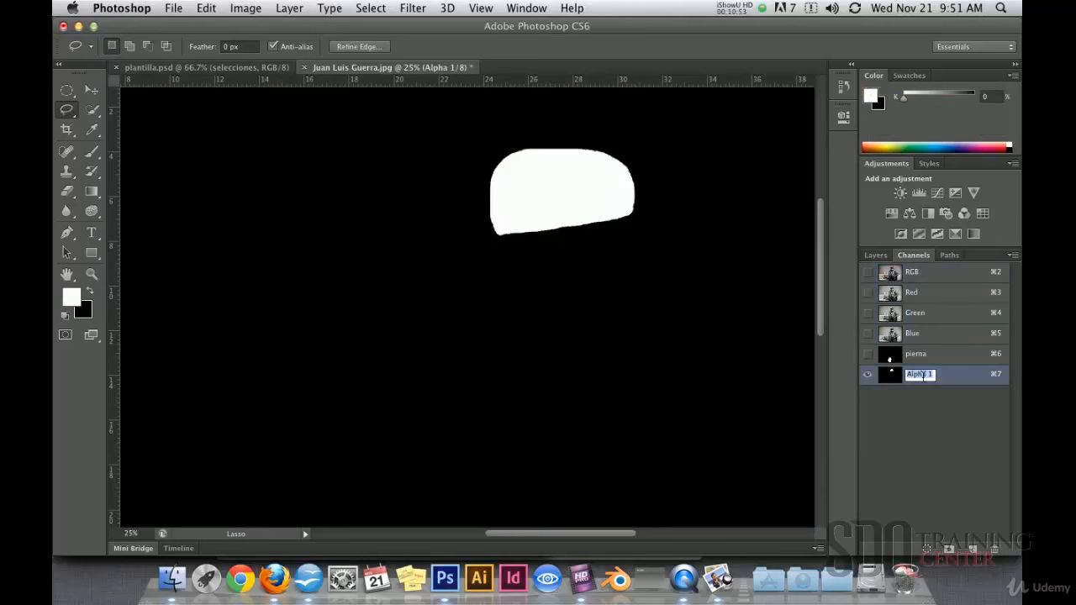
{"action": "type", "text": "sombrero"}
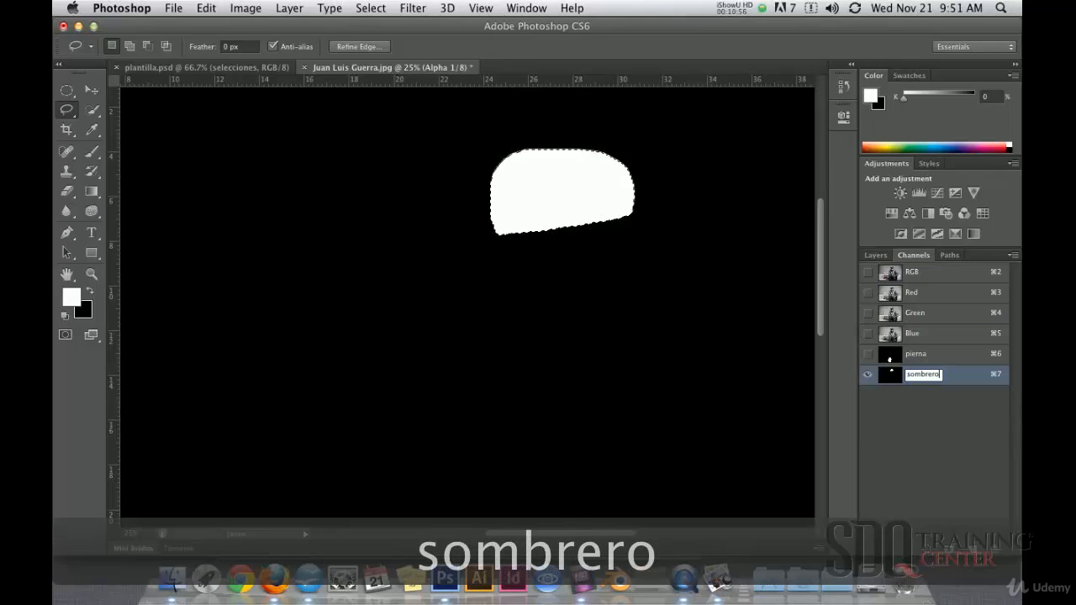
{"action": "left_click", "coordinate": [947, 446]}
- Preview the sombrero mask over the photo, then restore the RGB composite as the active view and return to the layer list
{"action": "left_click", "coordinate": [867, 273]}
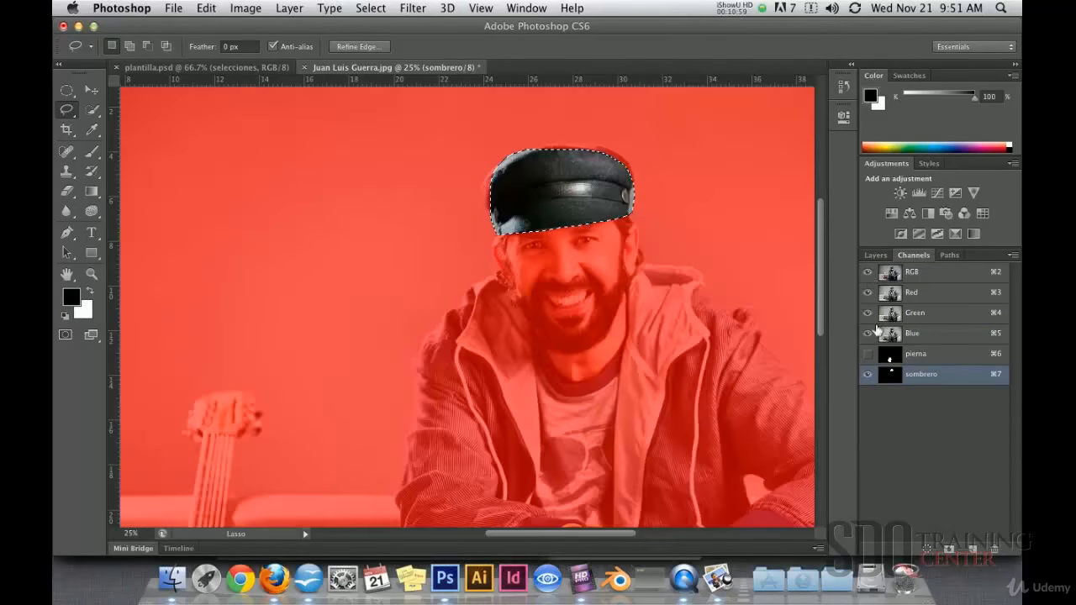
{"action": "left_click", "coordinate": [867, 374]}
{"action": "left_click", "coordinate": [916, 272]}
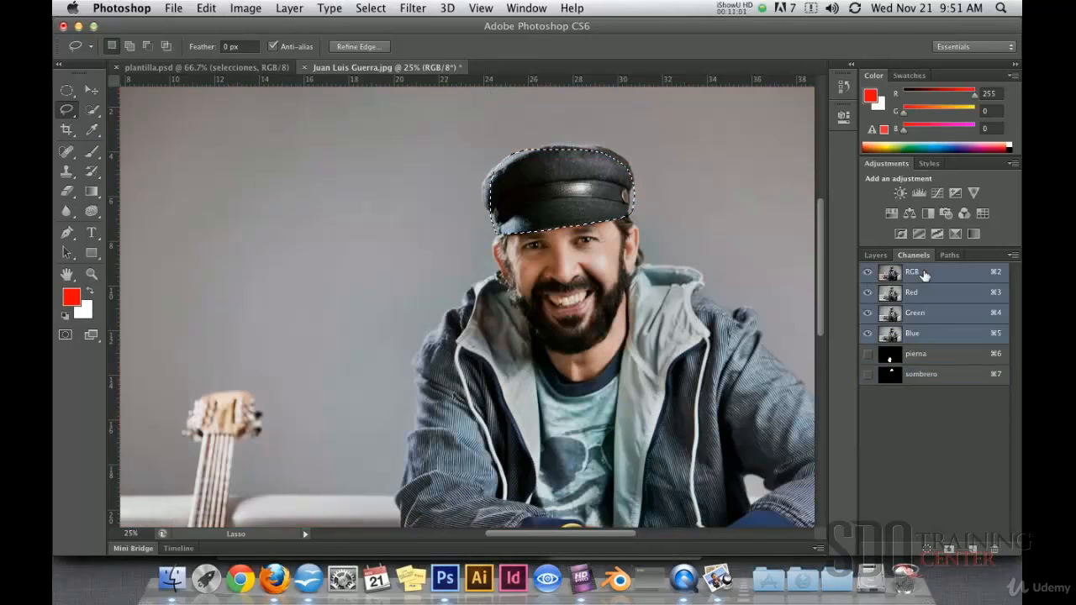
{"action": "left_click", "coordinate": [878, 256]}
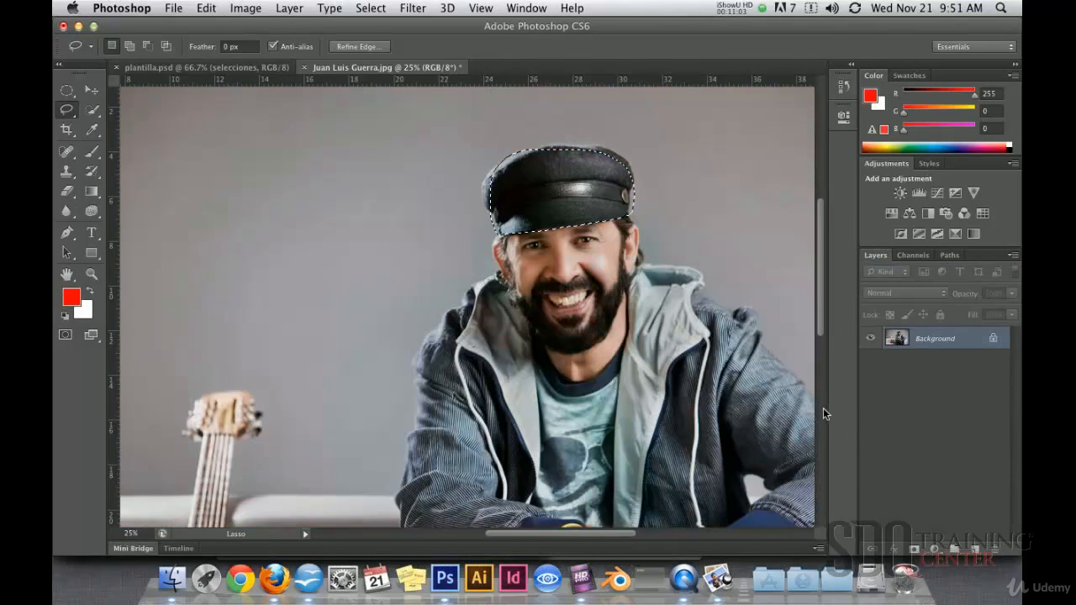
- Deselect the hat and load the saved sombrero channel as a new selection with the whole photo in view
{"action": "key", "text": "super+d"}
{"action": "left_click", "coordinate": [632, 405], "text": "alt+super"}
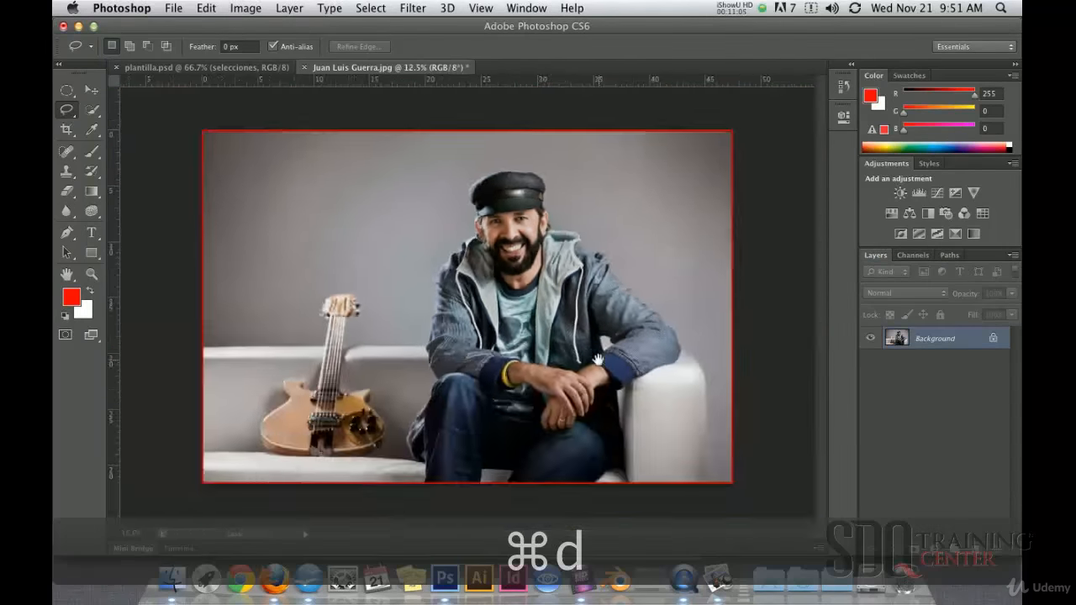
{"action": "left_click", "coordinate": [357, 8]}
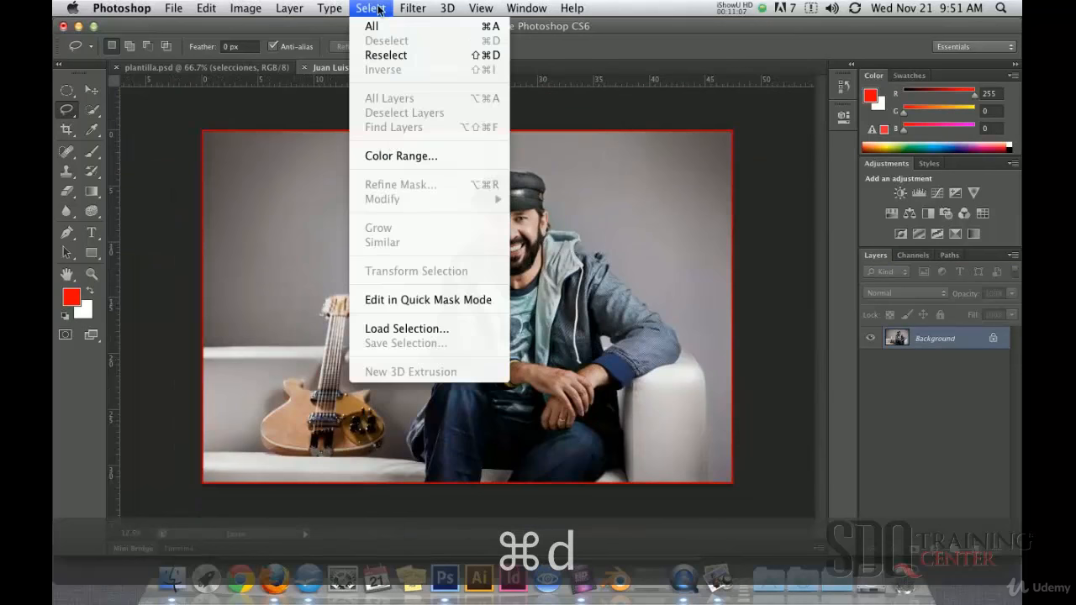
{"action": "left_click", "coordinate": [402, 331]}
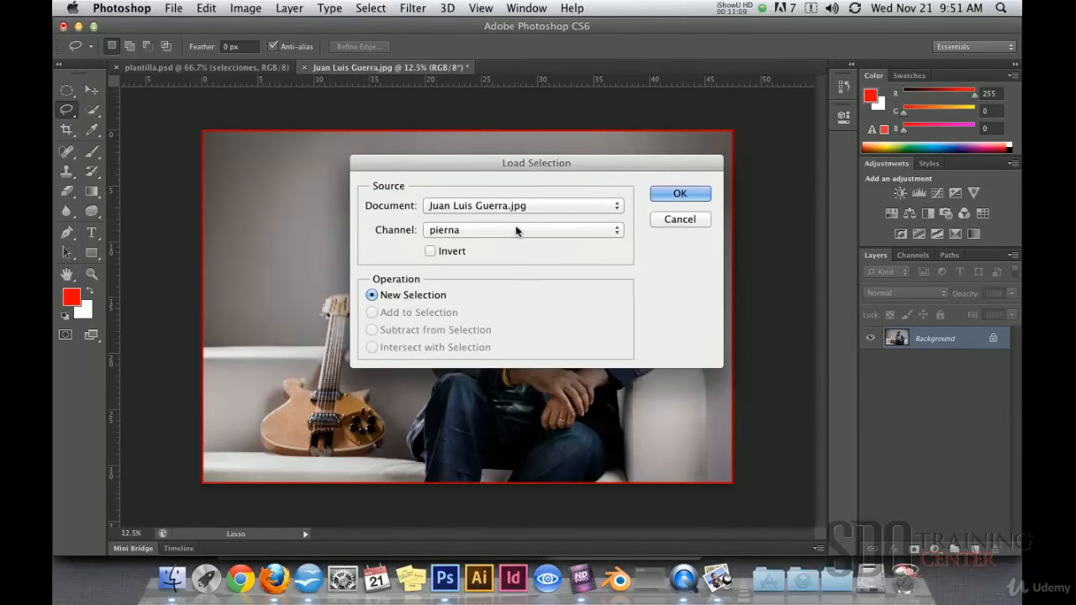
{"action": "left_click", "coordinate": [516, 230]}
{"action": "left_click", "coordinate": [488, 242]}
{"action": "left_click", "coordinate": [521, 229]}
{"action": "left_click", "coordinate": [441, 220]}
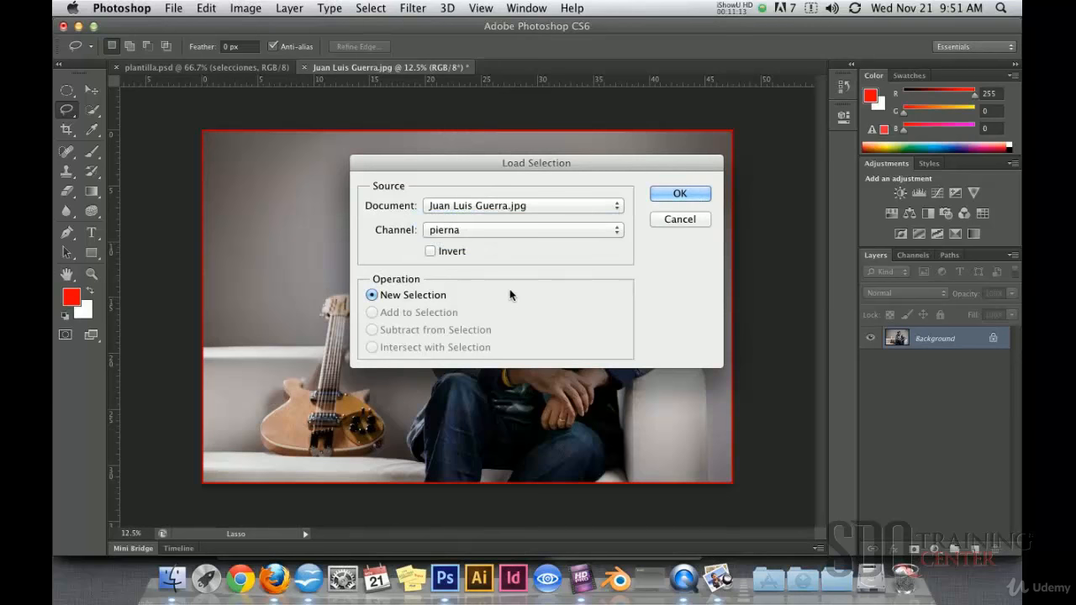
{"action": "left_click", "coordinate": [502, 234]}
{"action": "left_click", "coordinate": [461, 244]}
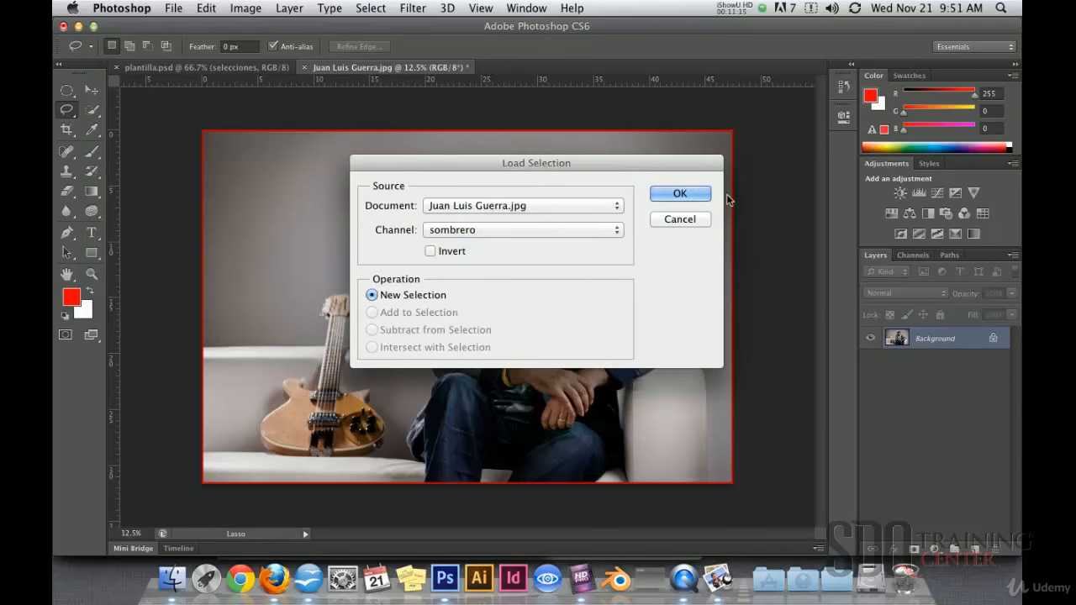
{"action": "left_click", "coordinate": [680, 194]}
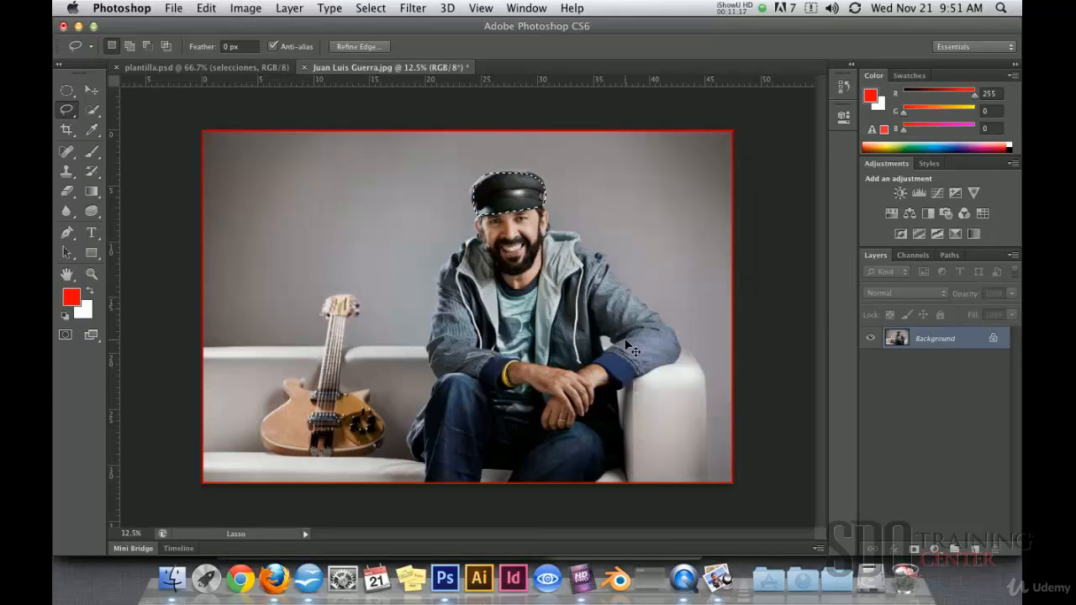
- Deselect the hat, then load the pierna and sombrero selections in turn directly from their channel thumbnails
{"action": "key", "text": "super+d"}
{"action": "left_click", "coordinate": [910, 254]}
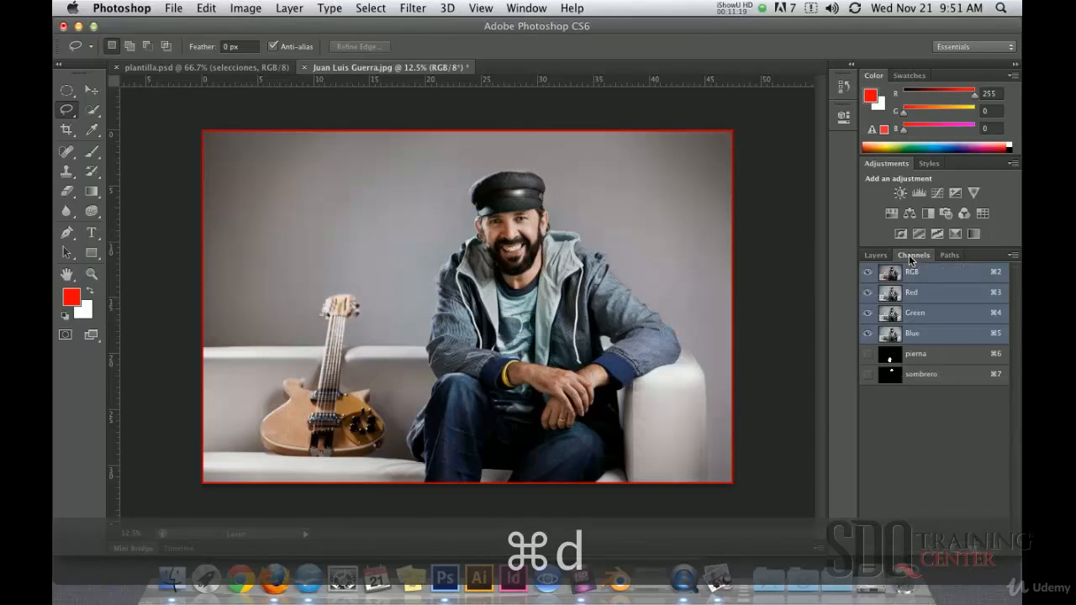
{"action": "left_click", "coordinate": [892, 357], "text": "super"}
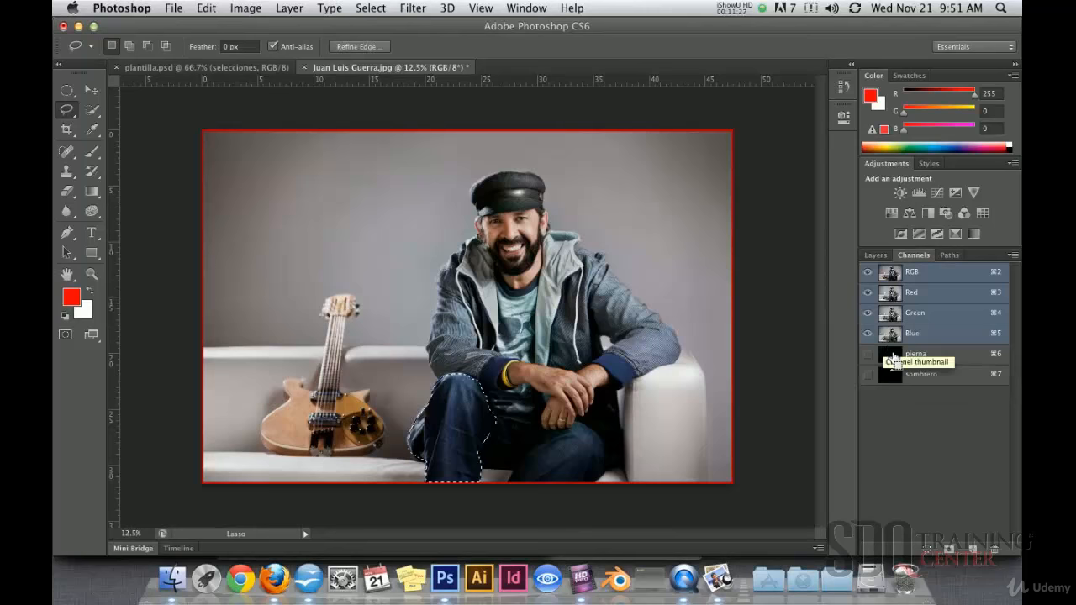
{"action": "left_click", "coordinate": [893, 377], "text": "super"}
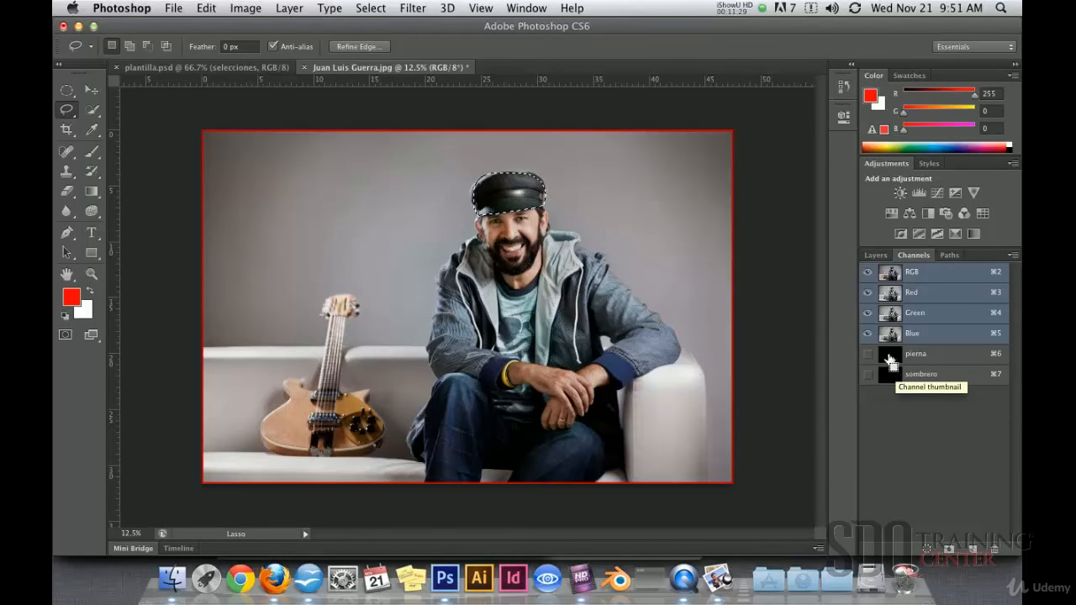